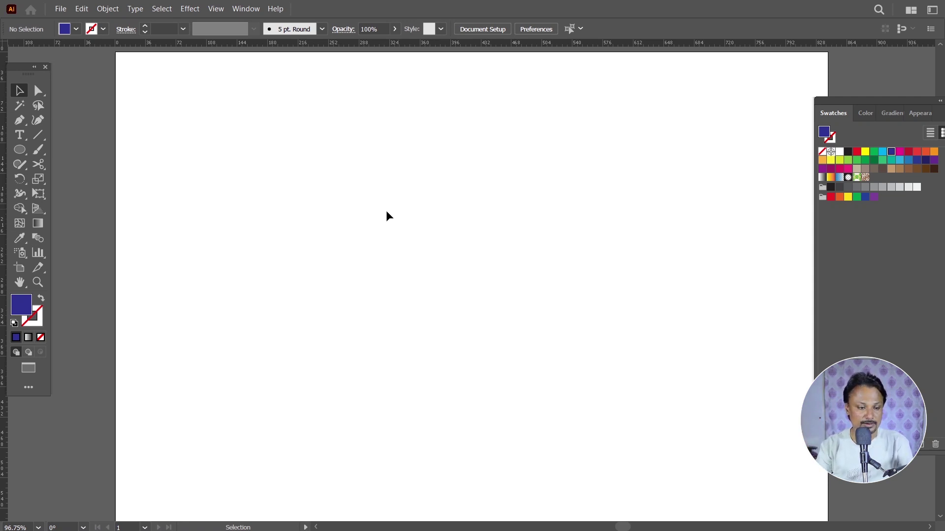
# Step: Draw a large circle with no fill and a black outline, then enlarge it slightly
pyautogui.click(20, 149)
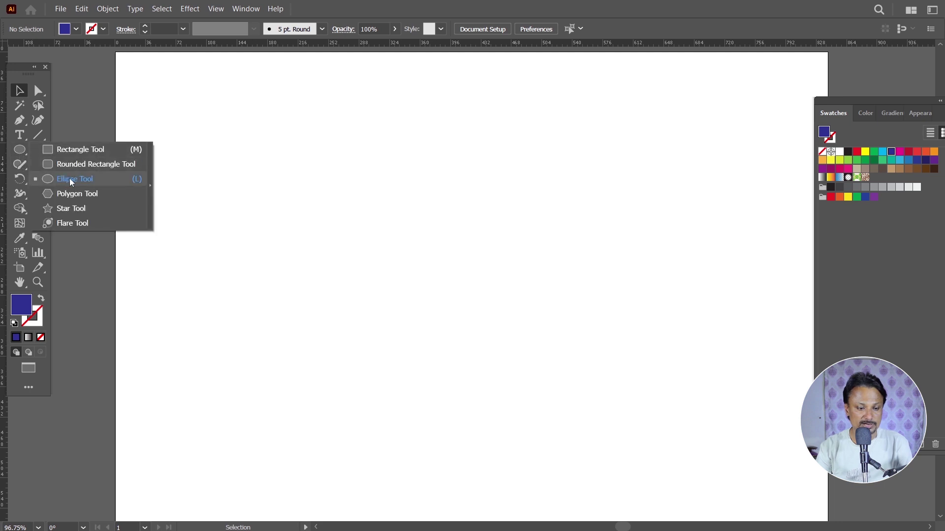
pyautogui.click(67, 179)
pyautogui.moveTo(285, 133); pyautogui.dragTo(587, 436)
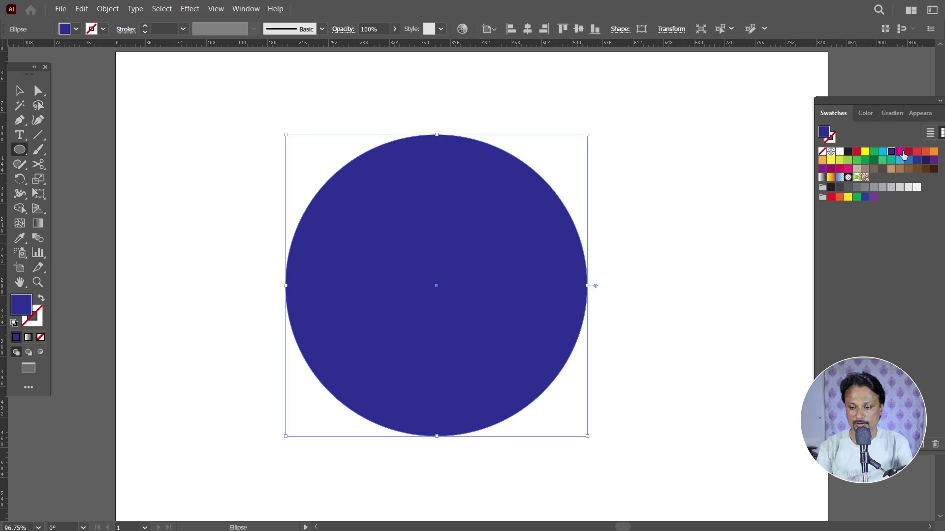
pyautogui.click(821, 152)
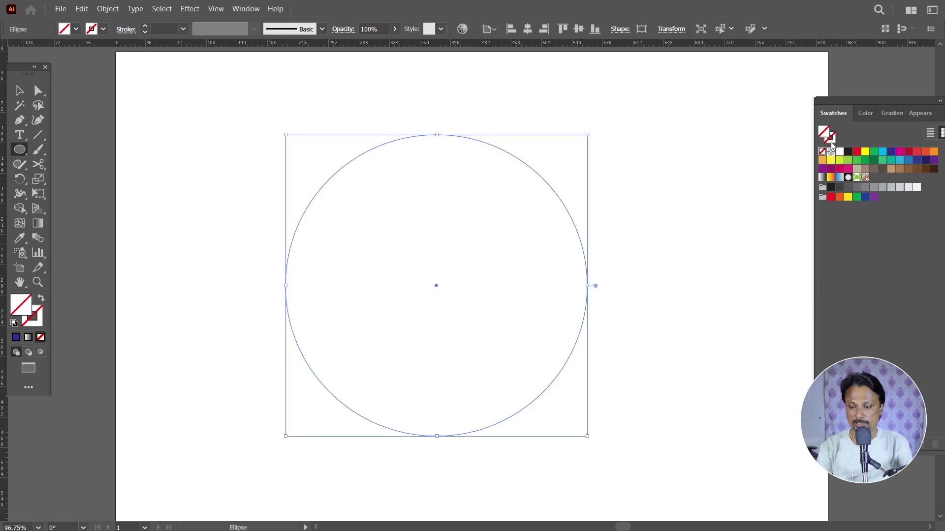
pyautogui.click(830, 140)
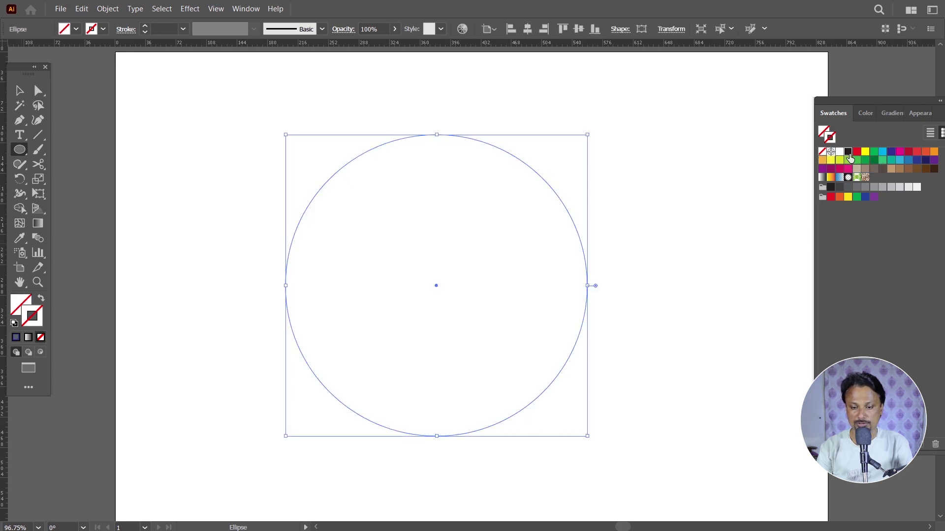
pyautogui.click(847, 152)
pyautogui.click(20, 91)
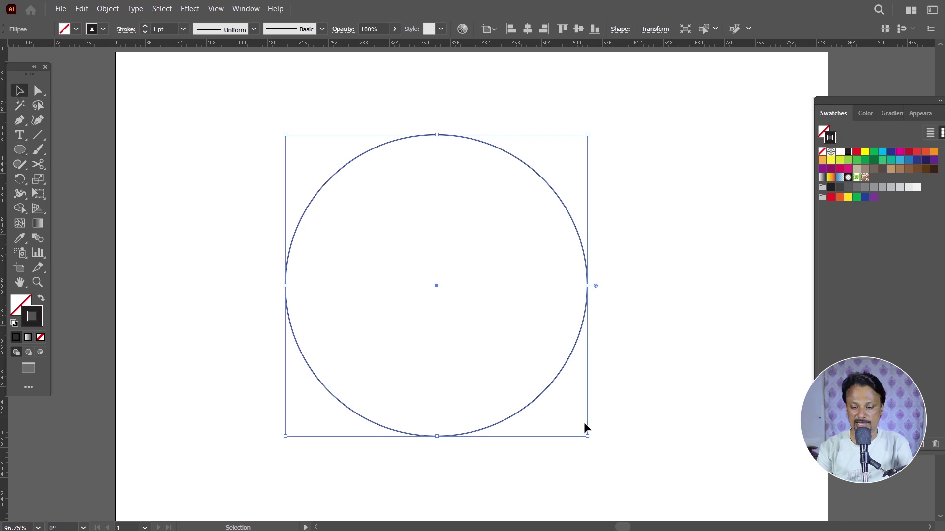
pyautogui.moveTo(586, 437); pyautogui.dragTo(602, 445)
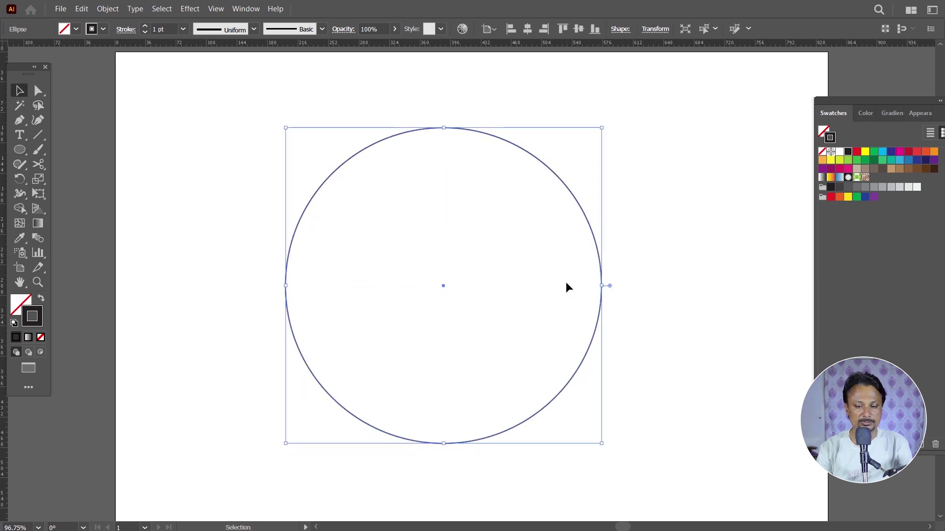
# Step: Set the circle's outline weight to 0.25 pt
pyautogui.click(183, 29)
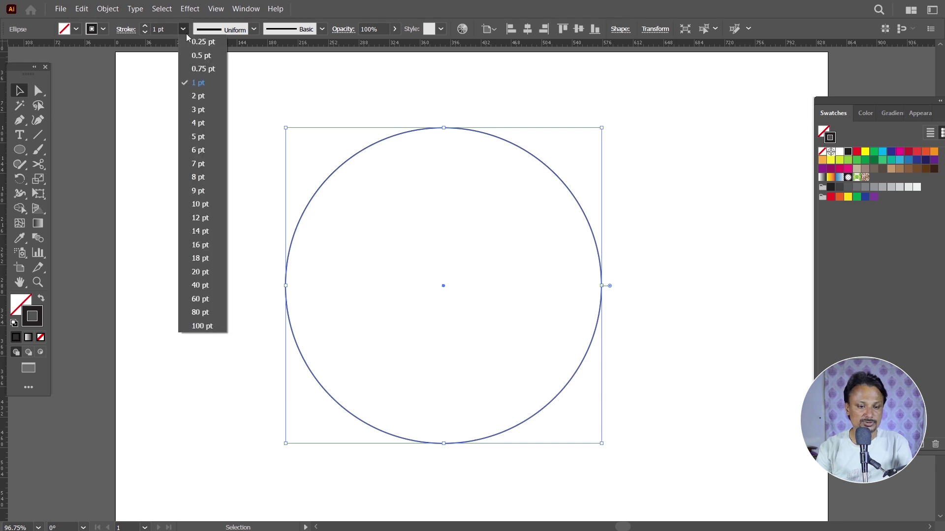
pyautogui.click(200, 43)
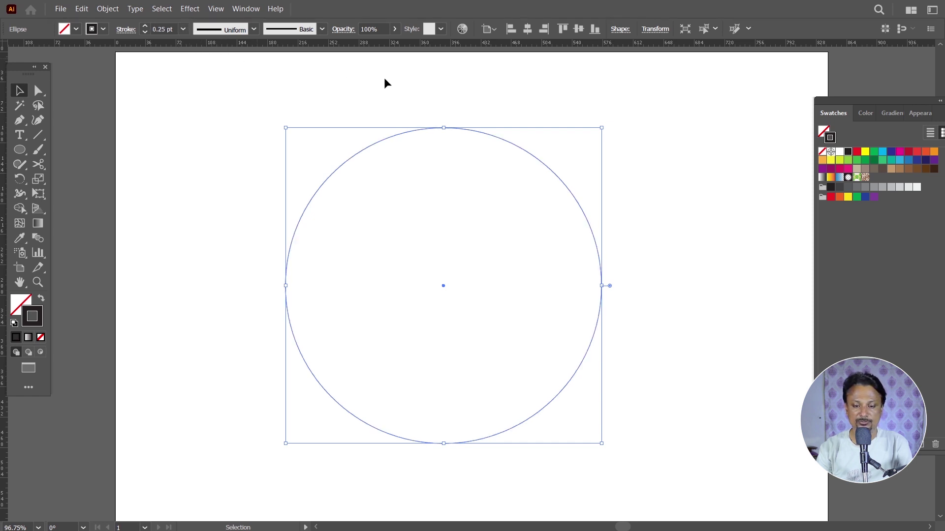
pyautogui.click(462, 108)
pyautogui.click(434, 129)
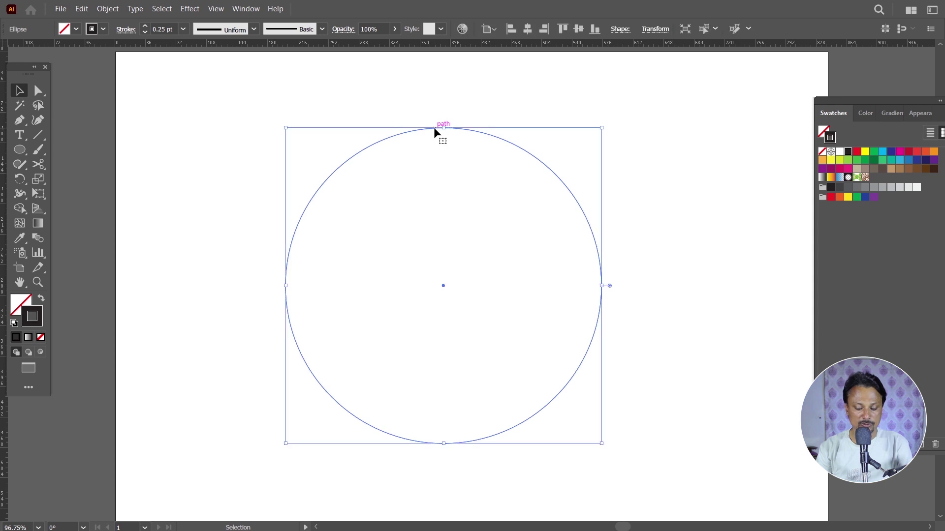
# Step: Paste a copy in place and shrink it from the centre to about 335.88 pt wide
pyautogui.press('ctrl')
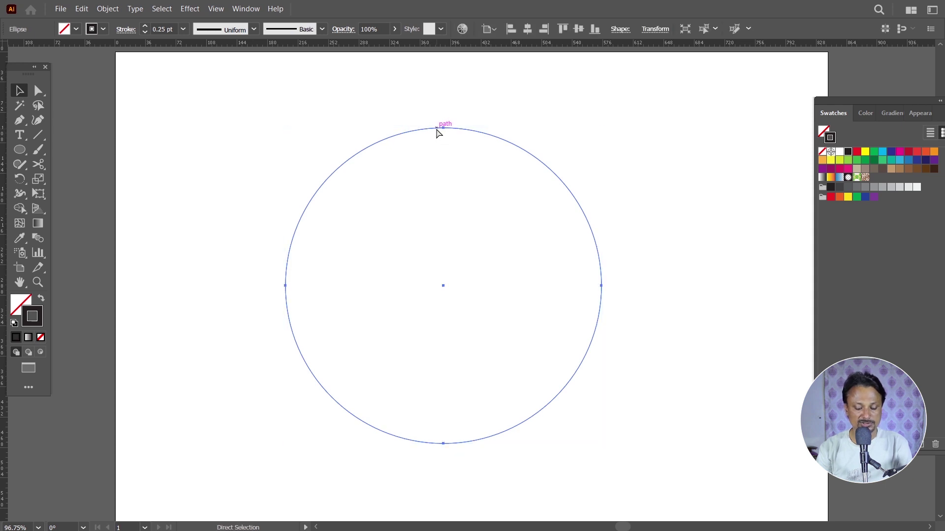
pyautogui.click(81, 9)
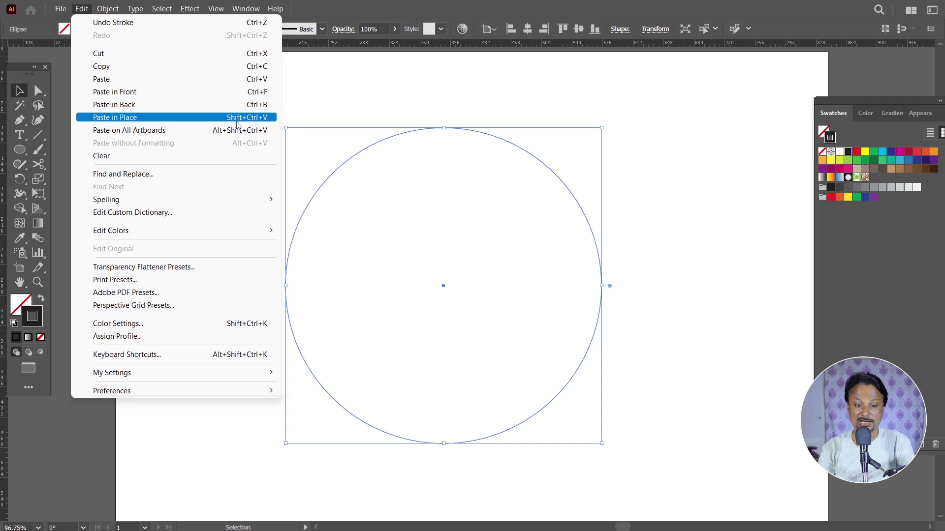
pyautogui.click(237, 123)
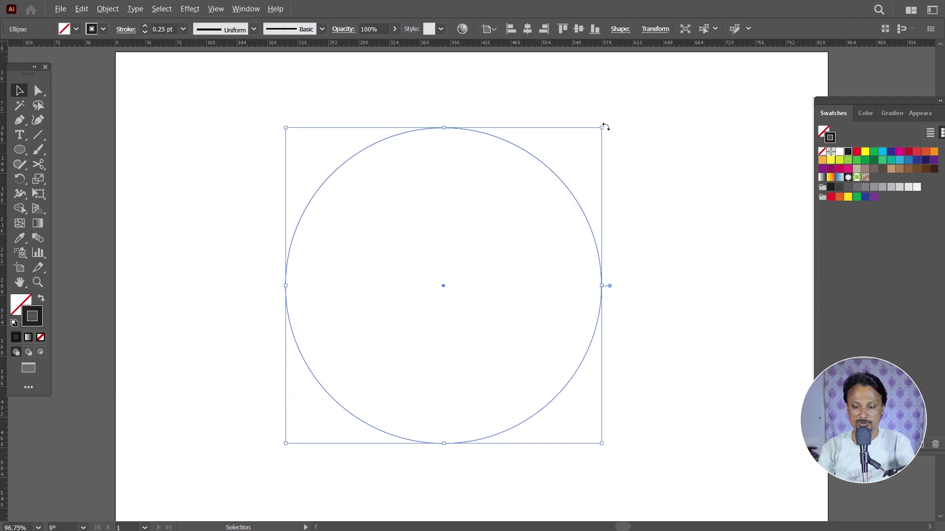
pyautogui.moveTo(605, 128); pyautogui.dragTo(593, 145)
pyautogui.click(623, 149)
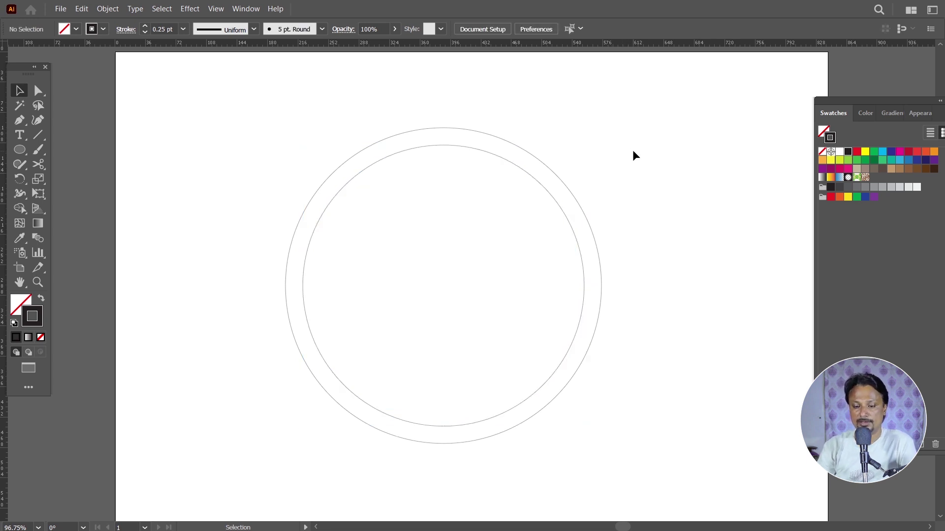
pyautogui.click(518, 149)
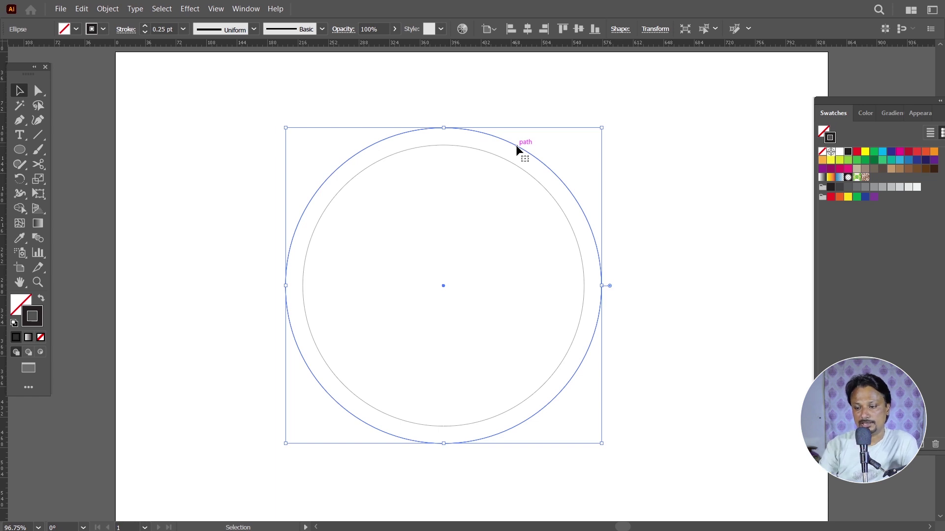
# Step: Fill the outer circle with a white-to-black linear gradient and remove its outline
pyautogui.moveTo(831, 107); pyautogui.dragTo(815, 84)
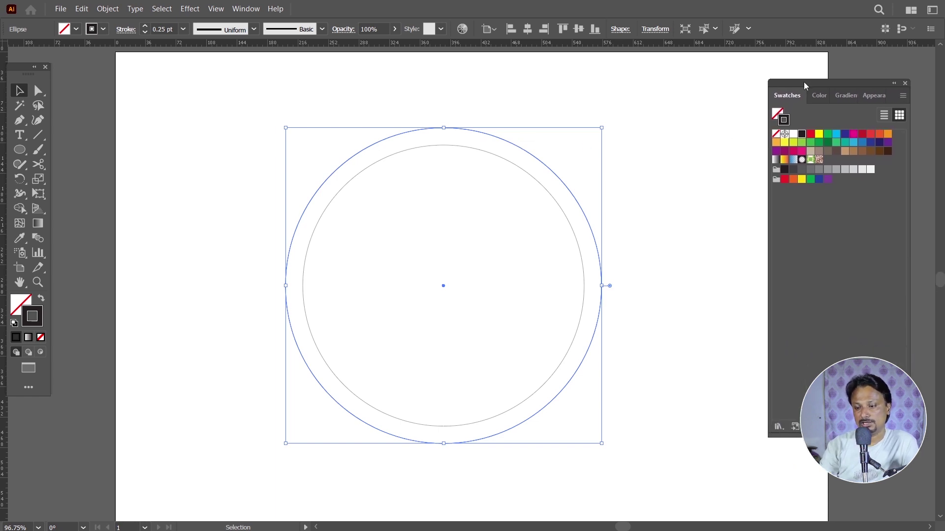
pyautogui.click(852, 94)
pyautogui.click(792, 119)
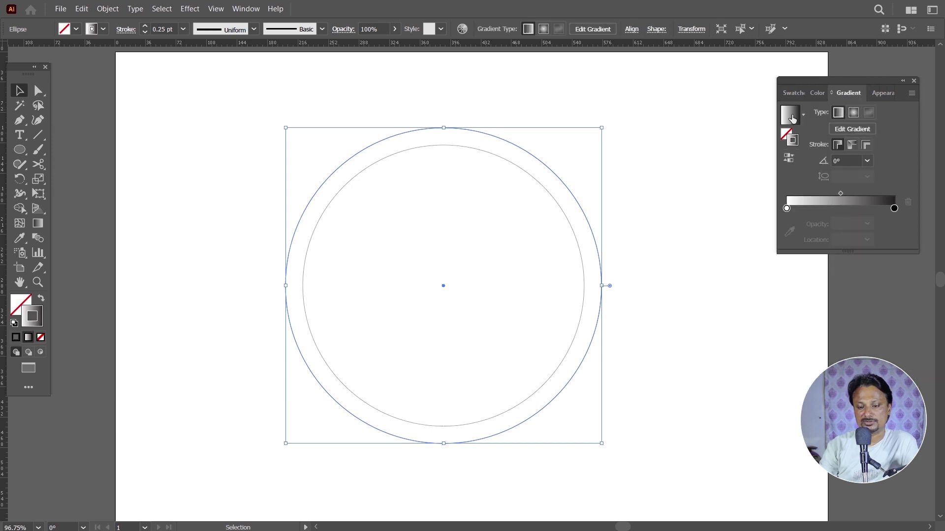
pyautogui.click(508, 117)
pyautogui.click(499, 139)
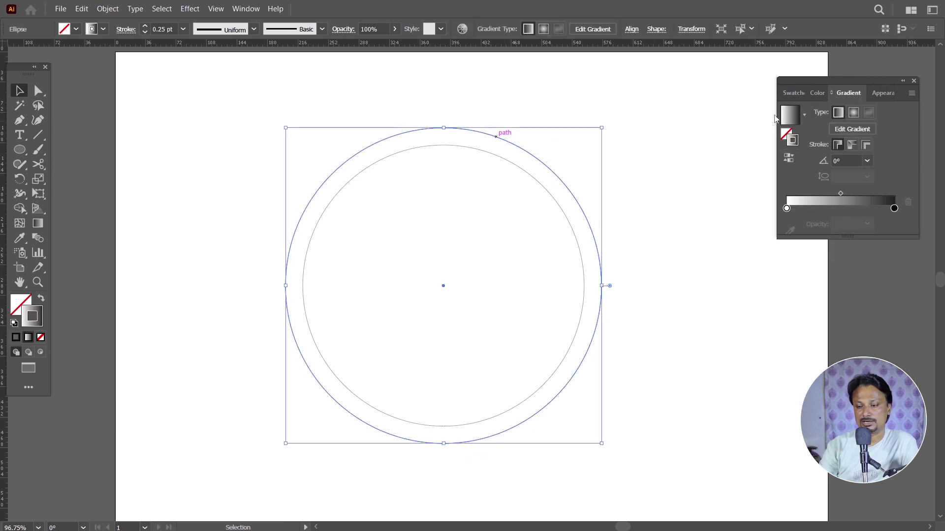
pyautogui.click(793, 93)
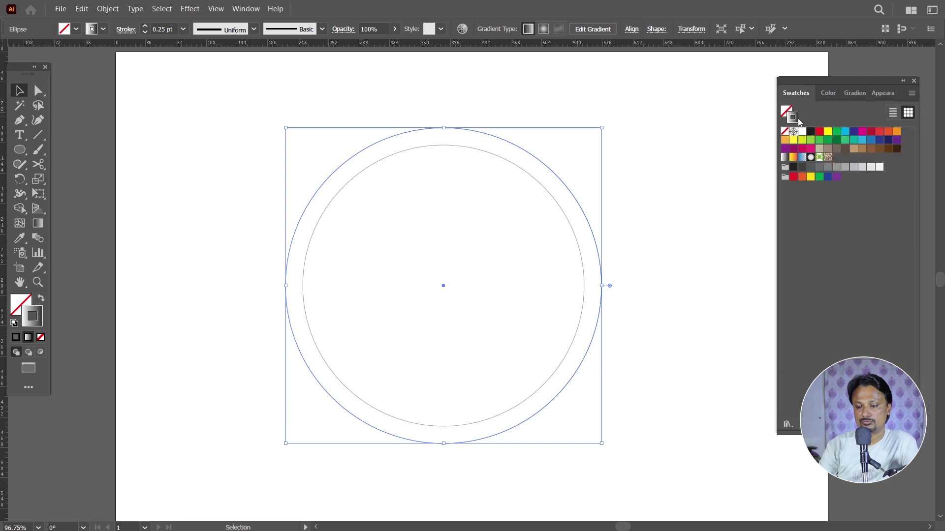
pyautogui.click(785, 131)
pyautogui.click(786, 111)
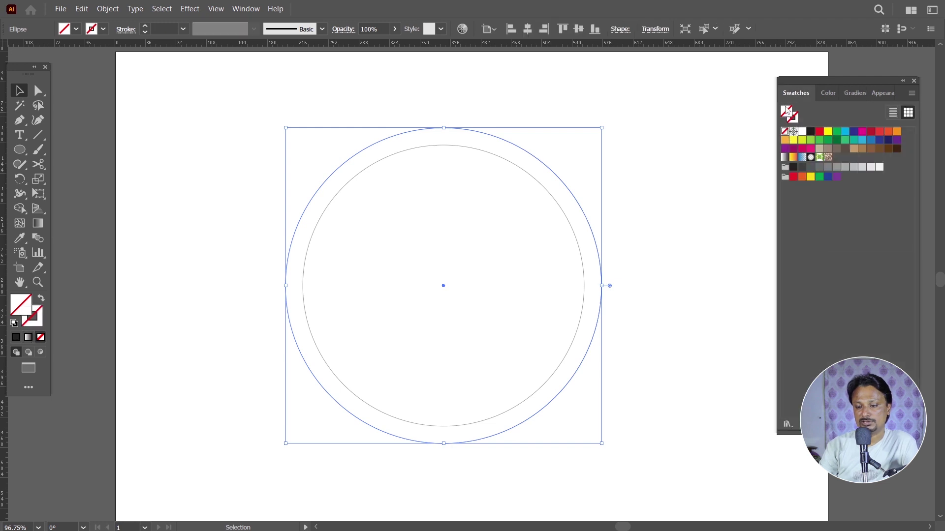
pyautogui.click(850, 94)
pyautogui.click(791, 123)
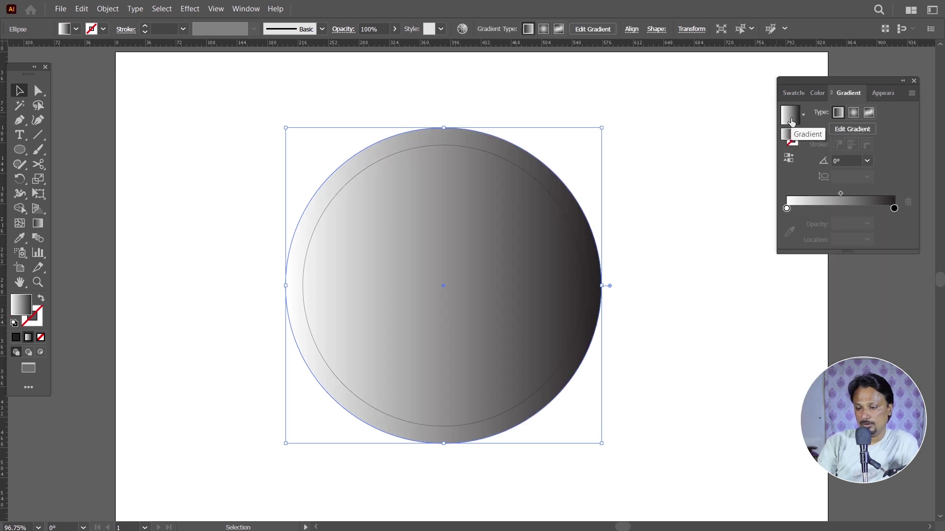
pyautogui.click(797, 94)
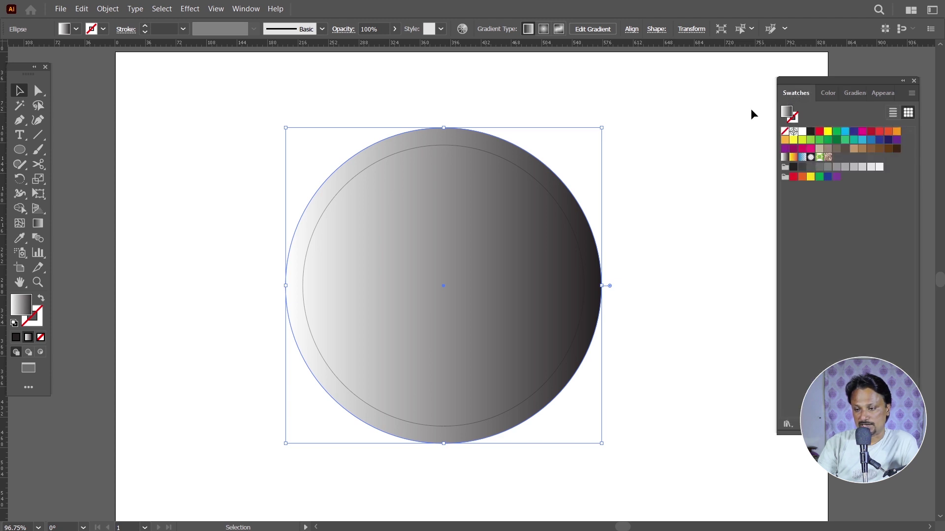
# Step: Move the gradient circle lower on the artboard
pyautogui.scroll(1, 719, 131)
pyautogui.moveTo(209, 151); pyautogui.dragTo(375, 334)
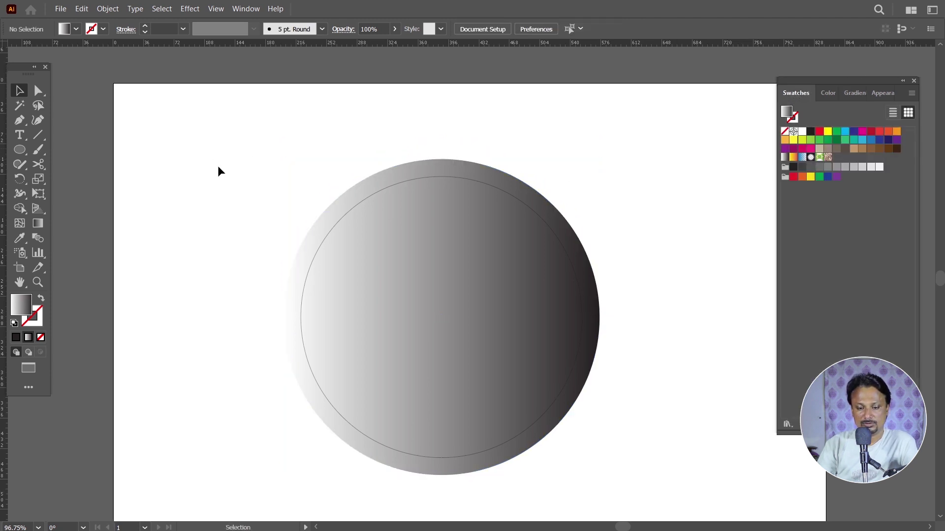
pyautogui.moveTo(433, 254); pyautogui.dragTo(438, 290)
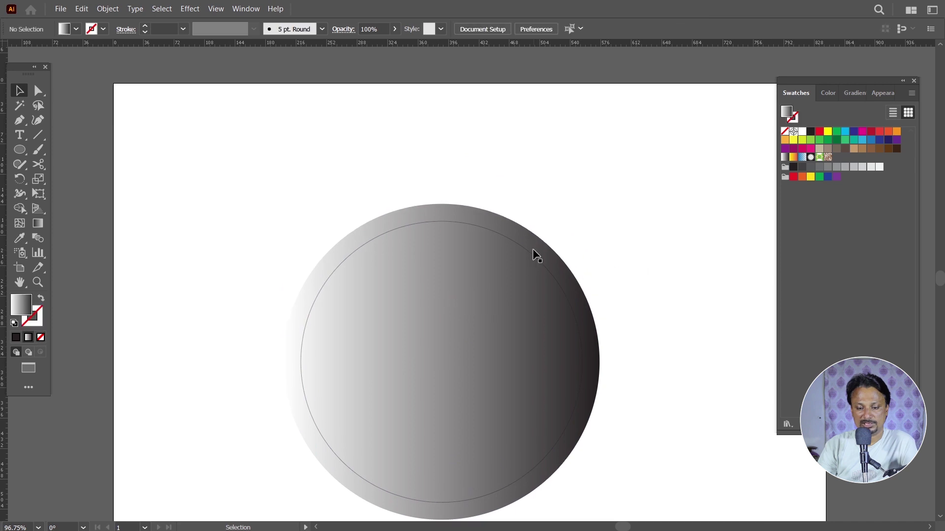
pyautogui.moveTo(535, 233); pyautogui.dragTo(537, 223)
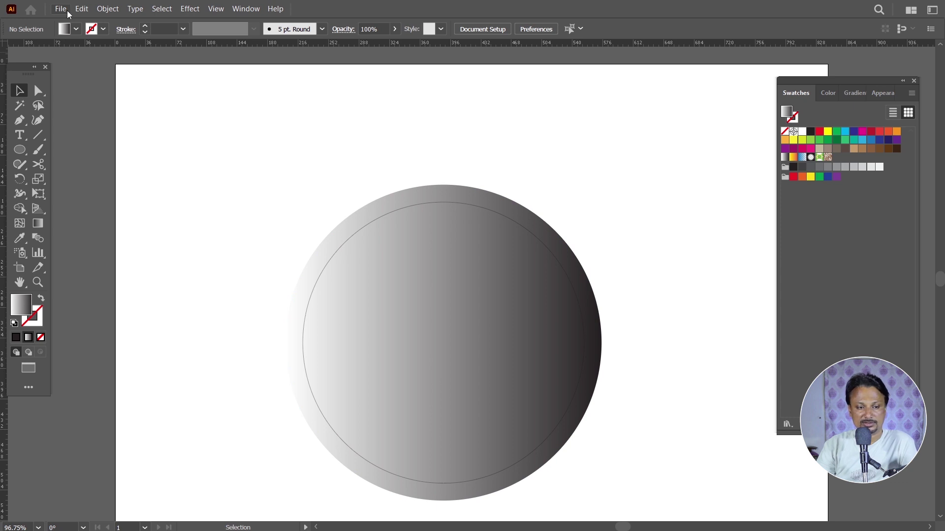
# Step: Place the Zakas Logo Png image on the artboard above the circle
pyautogui.click(67, 12)
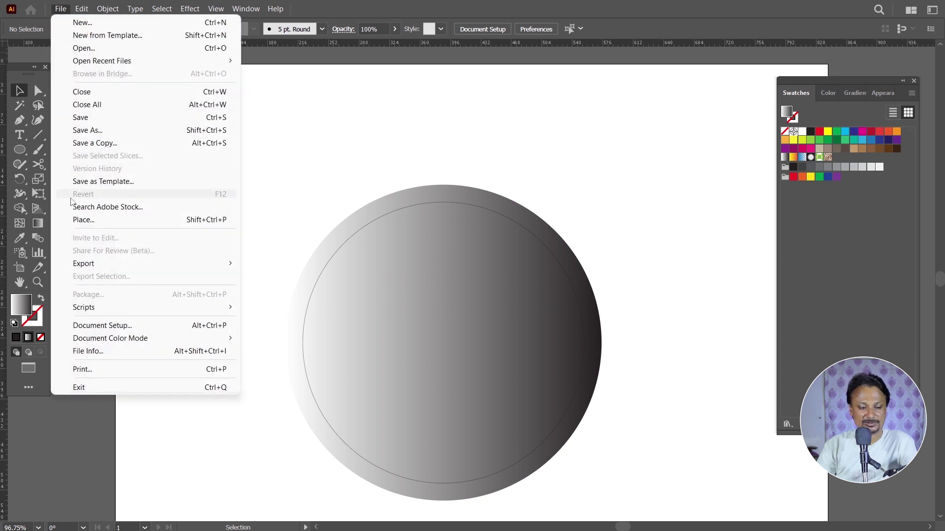
pyautogui.click(93, 220)
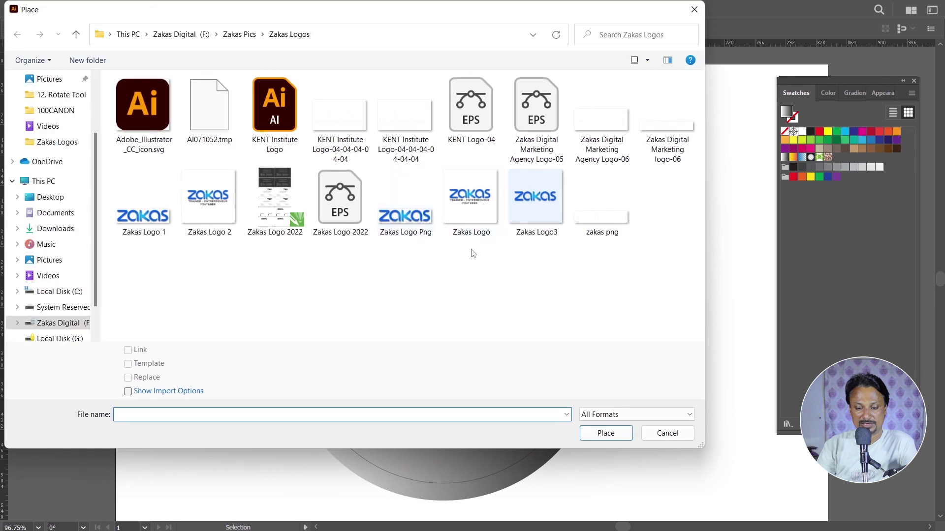
pyautogui.doubleClick(395, 230)
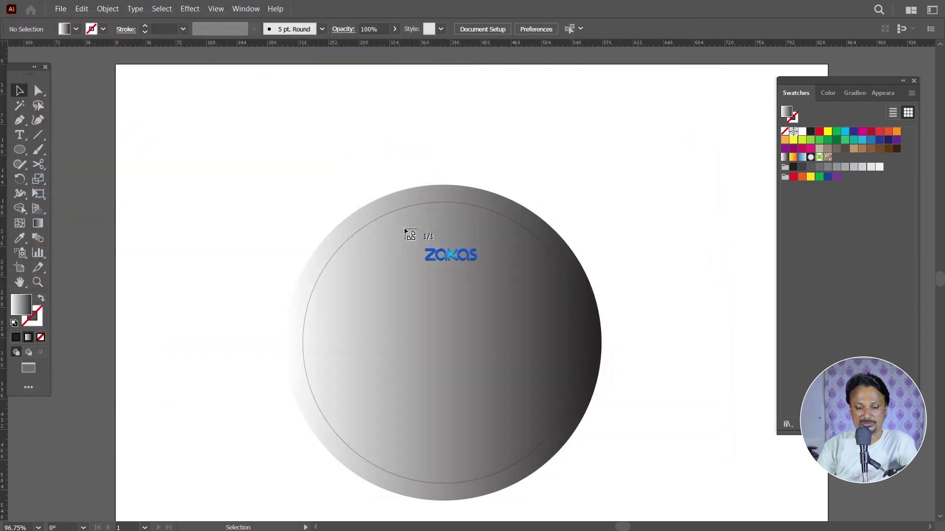
pyautogui.click(277, 98)
pyautogui.moveTo(385, 127); pyautogui.dragTo(415, 122)
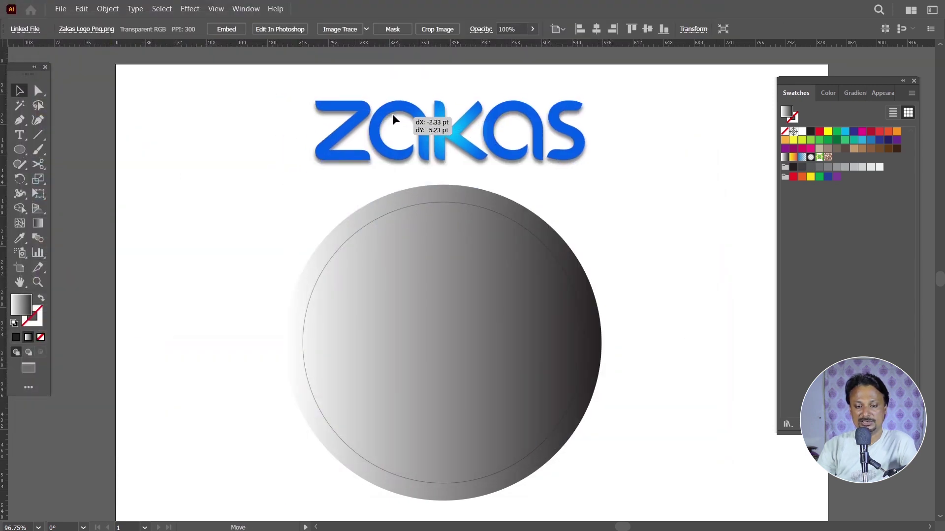
pyautogui.click(586, 181)
pyautogui.click(405, 154)
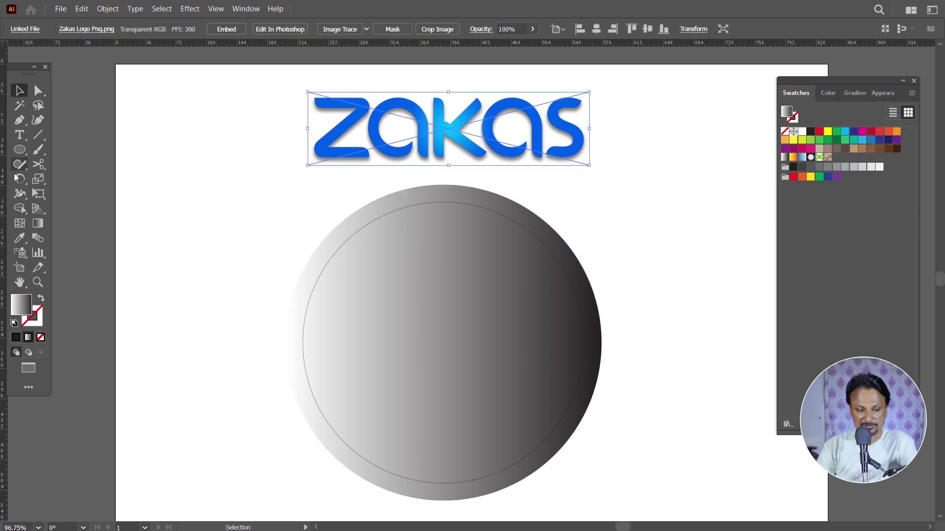
# Step: Sample the logo's deep blue and light cyan with the Eyedropper and save both as swatches
pyautogui.click(20, 240)
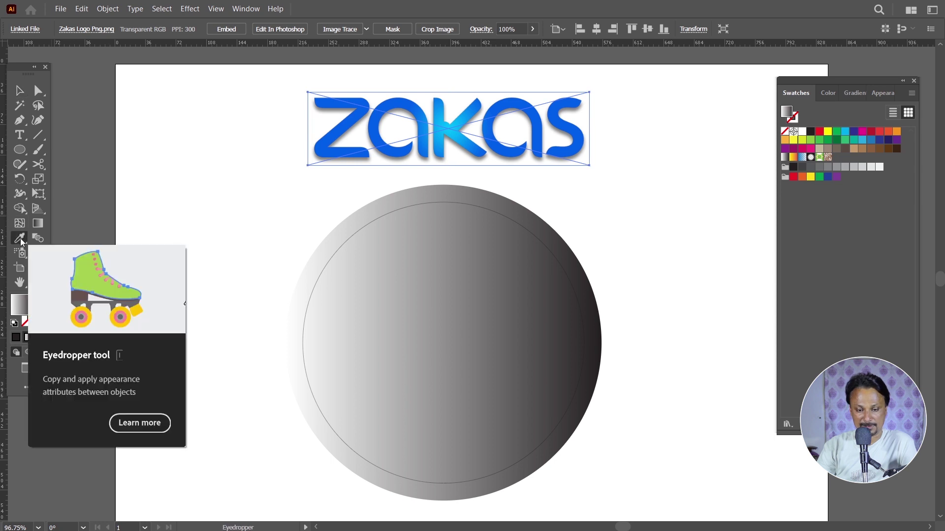
pyautogui.click(323, 153)
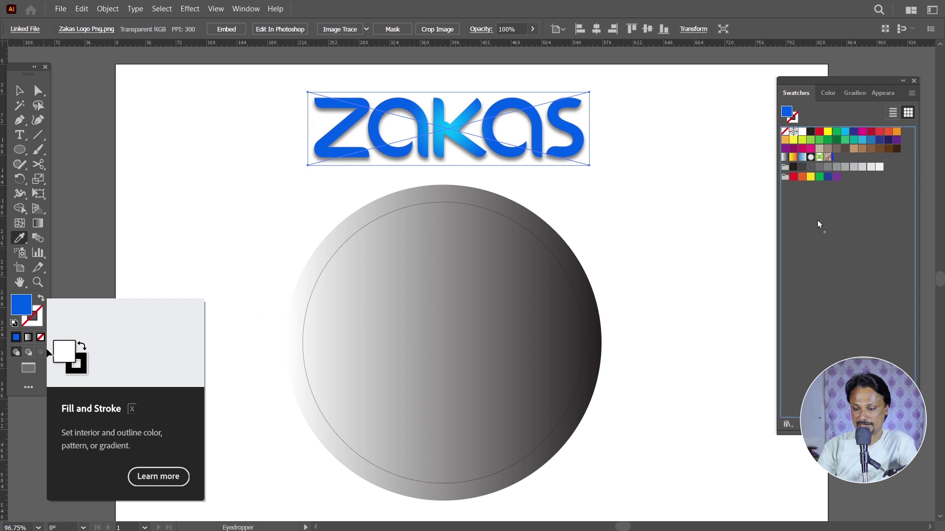
pyautogui.moveTo(103, 321); pyautogui.dragTo(838, 160)
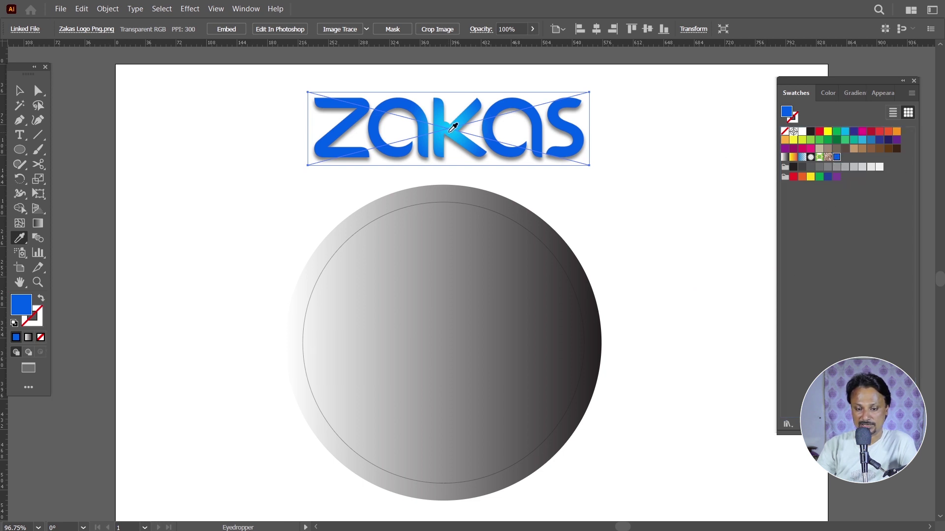
pyautogui.click(449, 131)
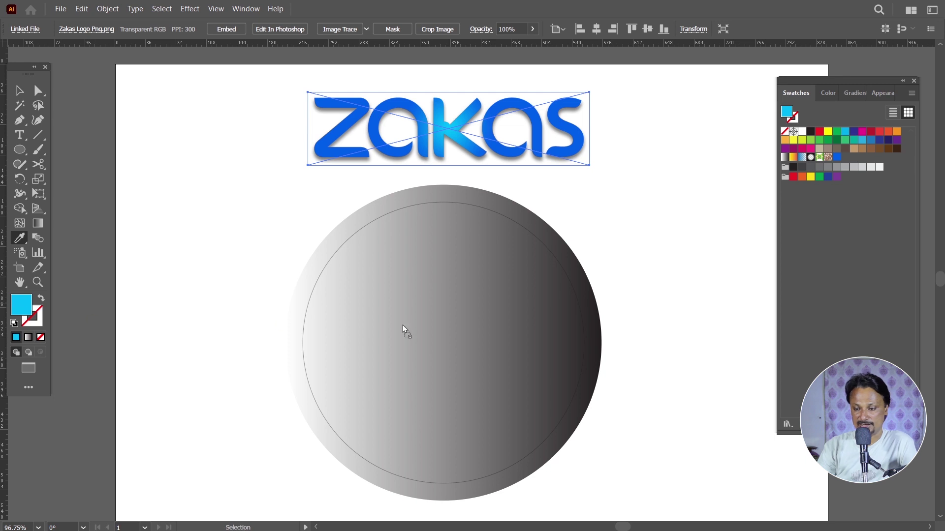
pyautogui.moveTo(403, 330)
pyautogui.mouseDown()
pyautogui.moveTo(882, 183)
pyautogui.moveTo(846, 160)
pyautogui.mouseUp()
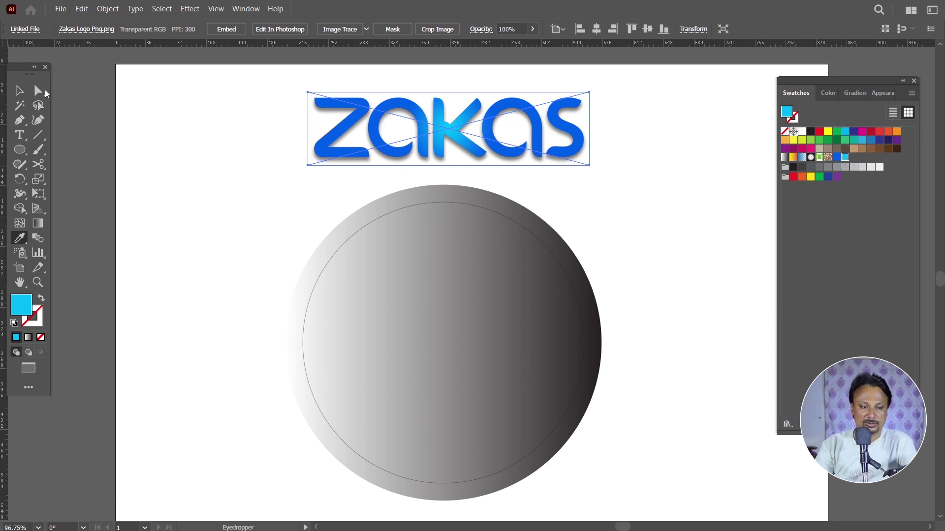
pyautogui.press('v')
pyautogui.click(641, 253)
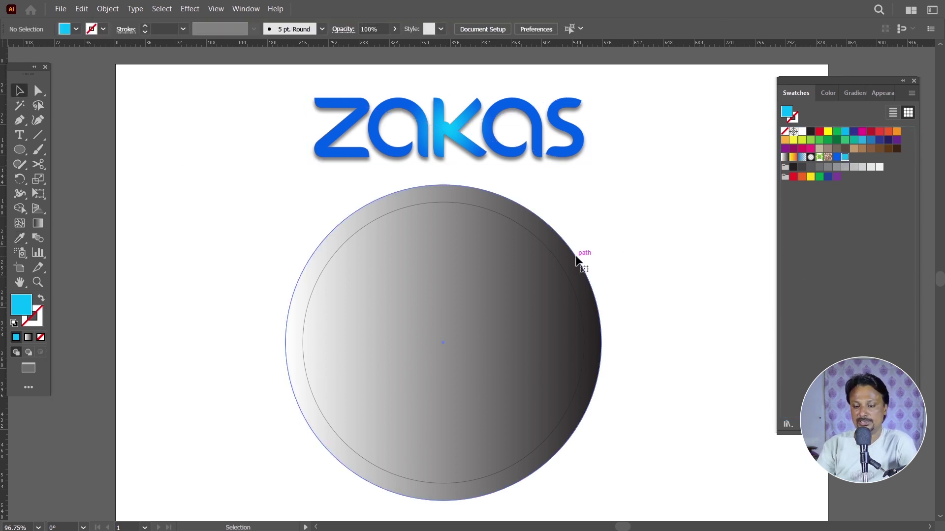
pyautogui.click(578, 257)
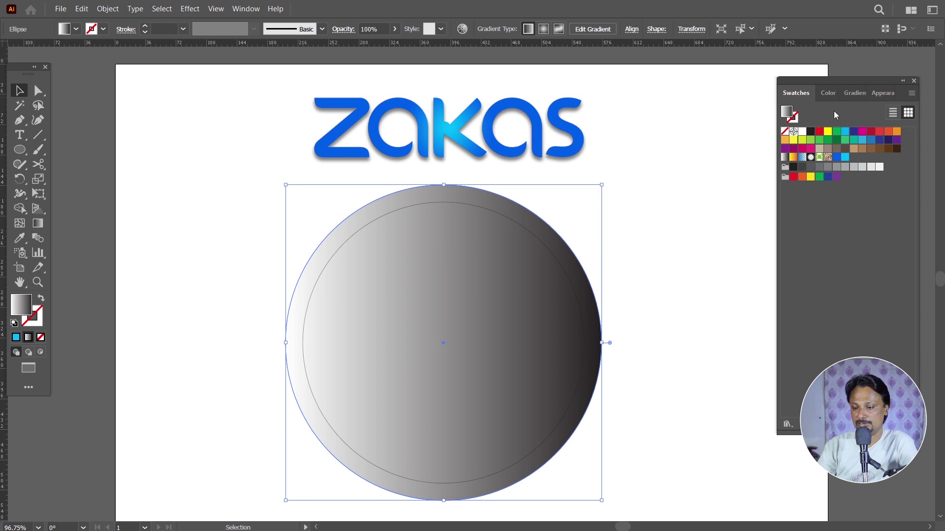
# Step: Set the gradient stops to cyan (left) and deep navy (right), make it radial, then select both circles
pyautogui.click(859, 96)
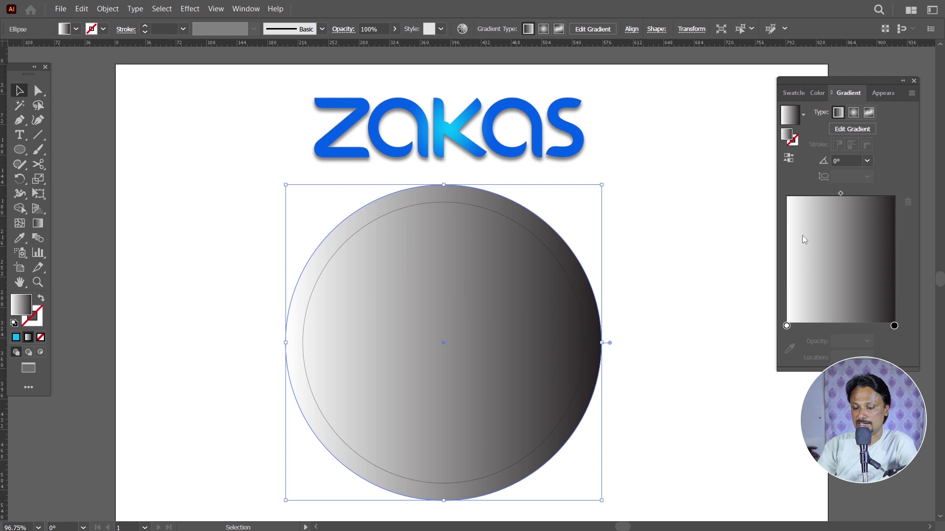
pyautogui.doubleClick(786, 326)
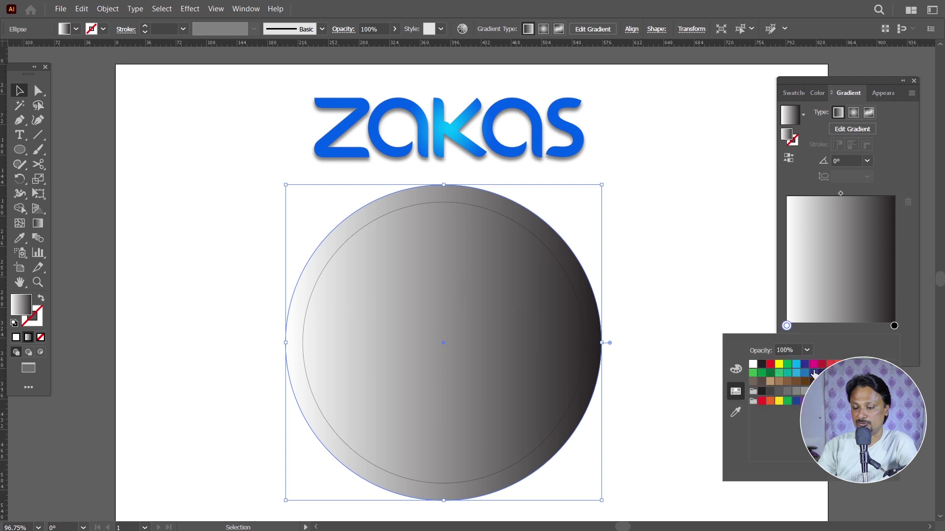
pyautogui.click(795, 364)
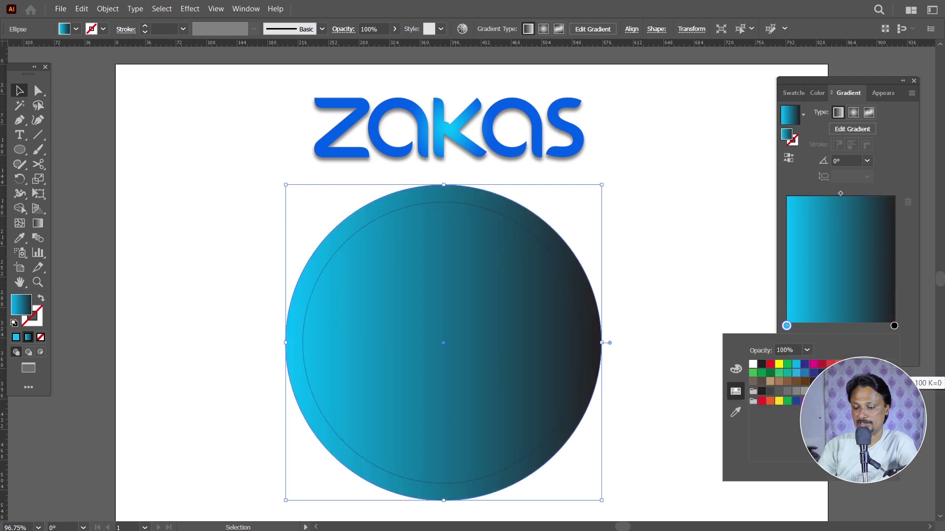
pyautogui.doubleClick(895, 326)
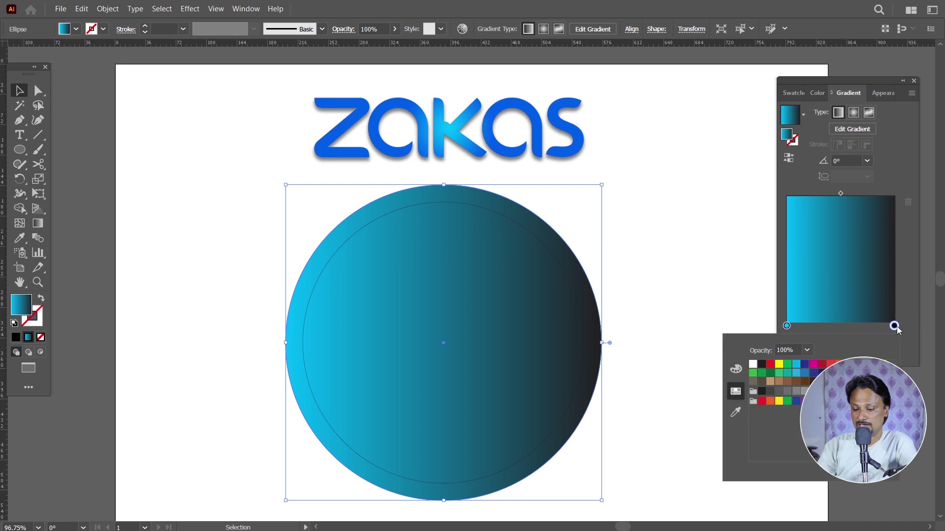
pyautogui.click(805, 372)
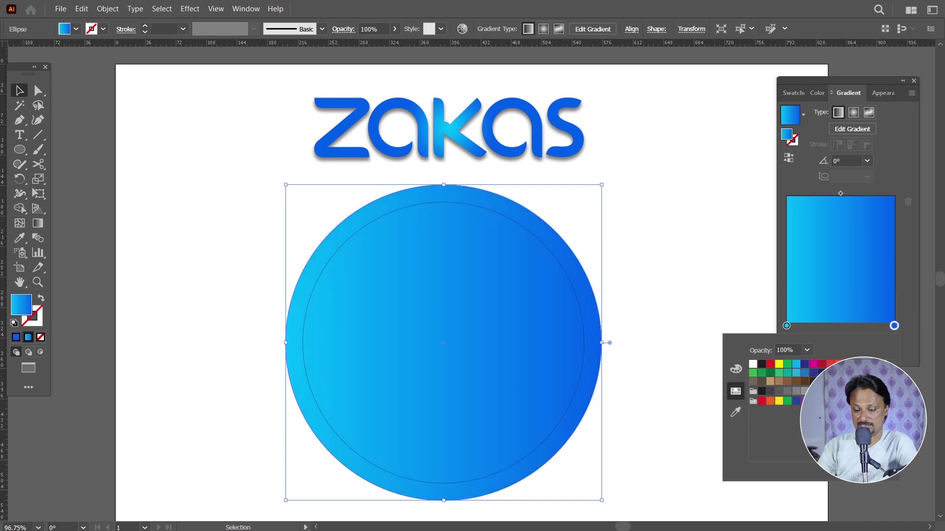
pyautogui.click(805, 364)
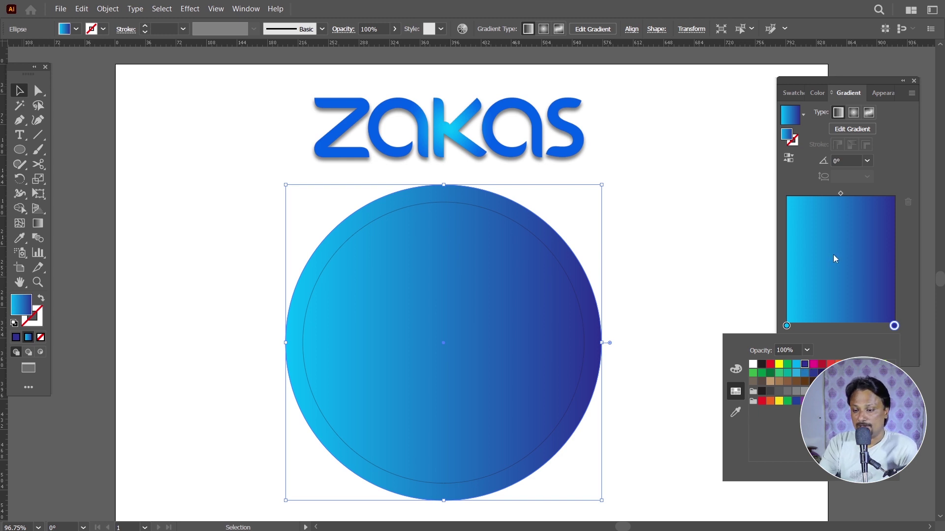
pyautogui.click(854, 113)
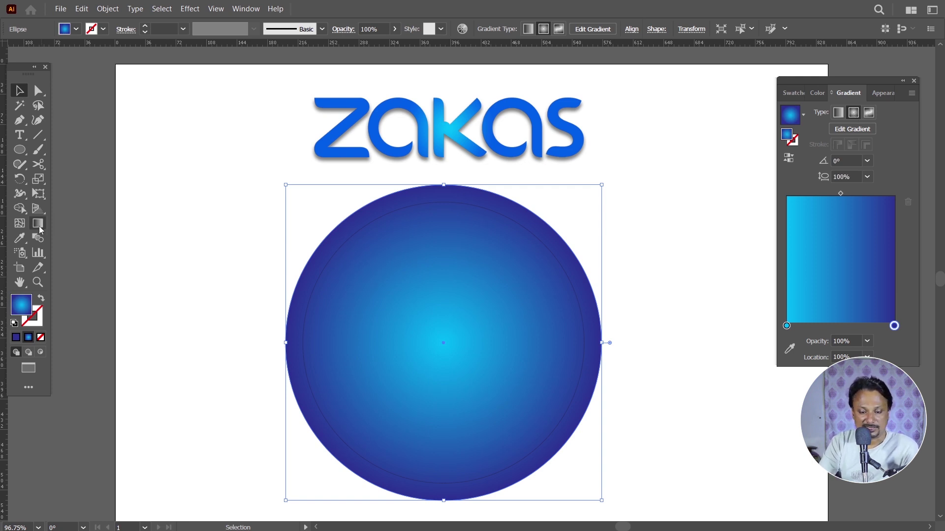
pyautogui.click(241, 238)
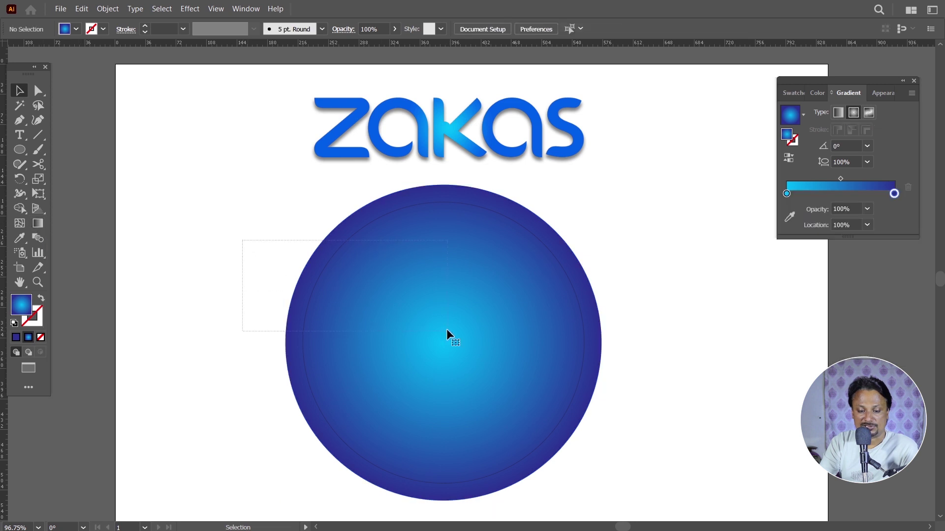
pyautogui.moveTo(240, 238); pyautogui.dragTo(447, 329)
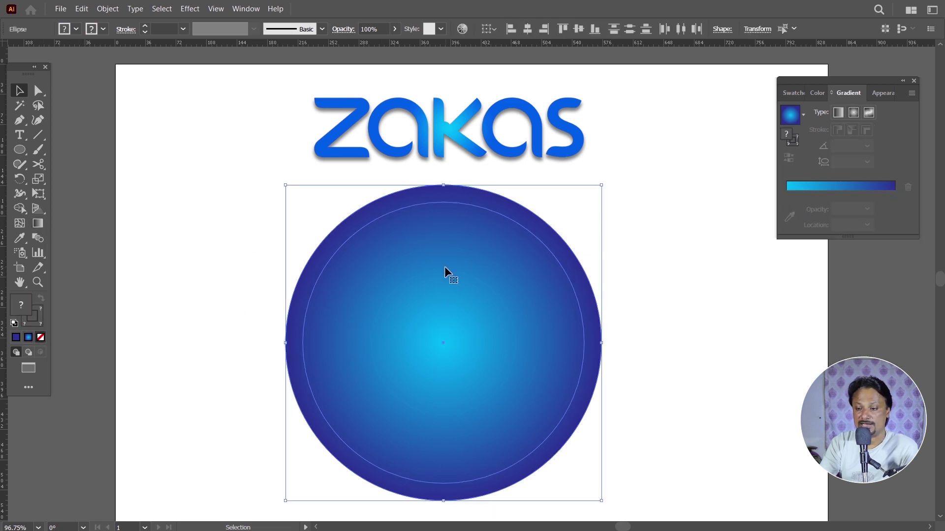
pyautogui.click(793, 94)
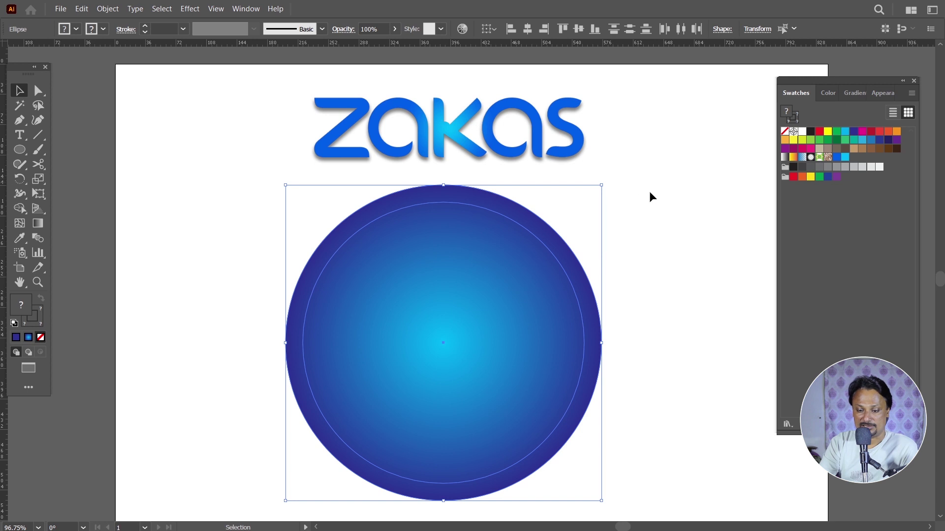
pyautogui.click(640, 201)
pyautogui.moveTo(649, 216); pyautogui.dragTo(399, 298)
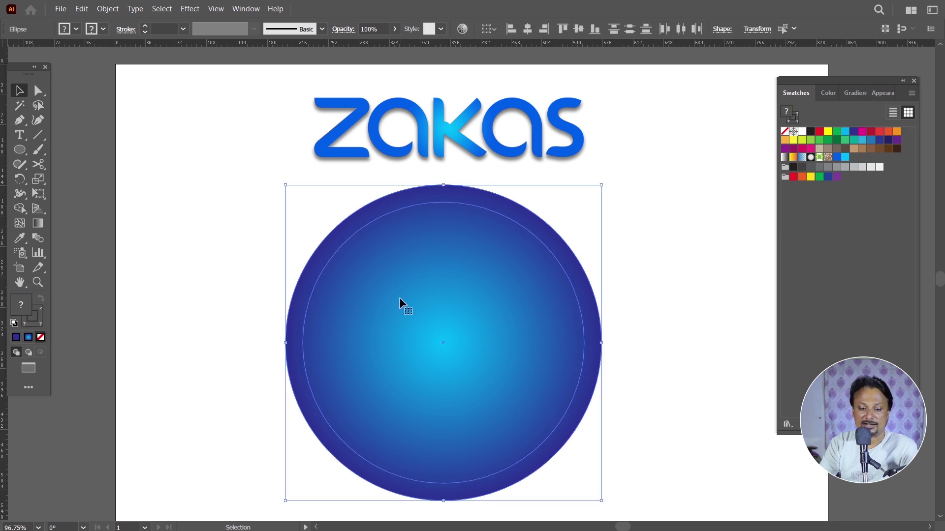
# Step: Remove the inner disc with the Shape Builder tool, then undo the change
pyautogui.moveTo(21, 209); pyautogui.dragTo(40, 209)
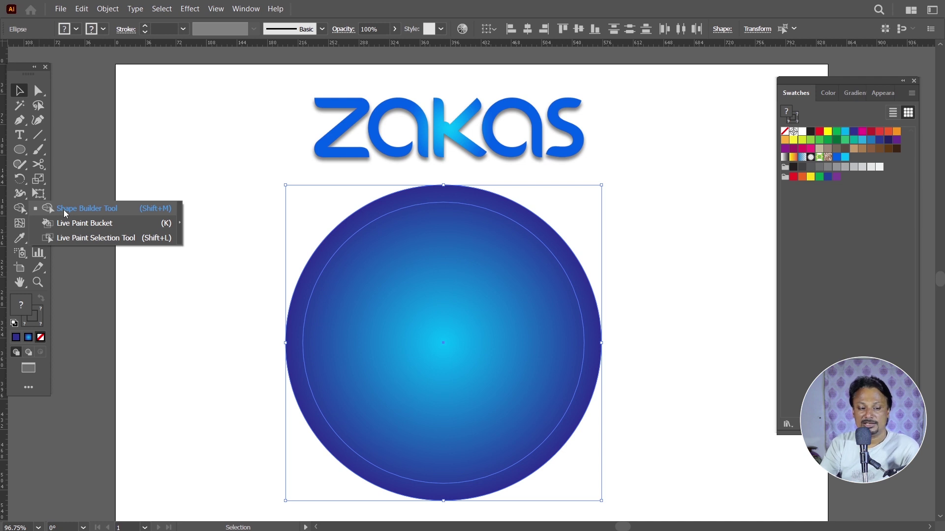
pyautogui.click(64, 210)
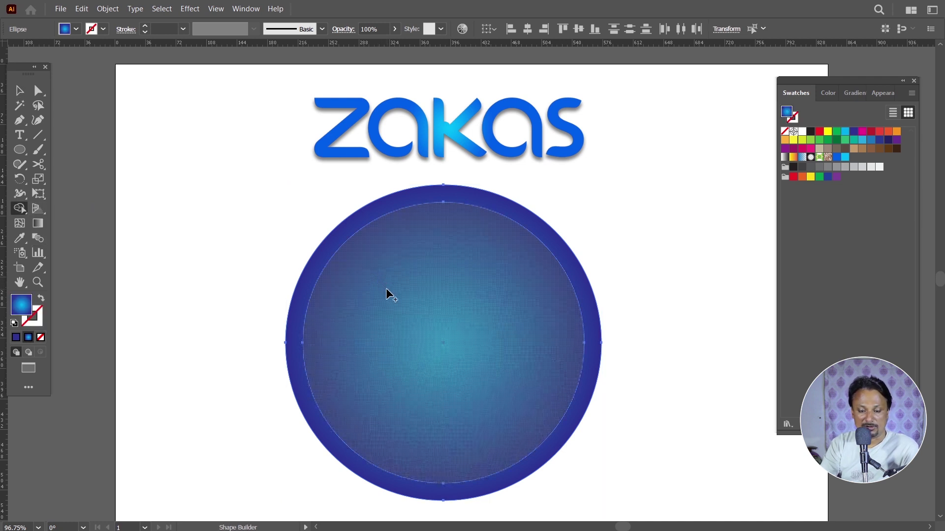
pyautogui.keyDown('alt'); pyautogui.click(407, 303); pyautogui.keyUp('alt')
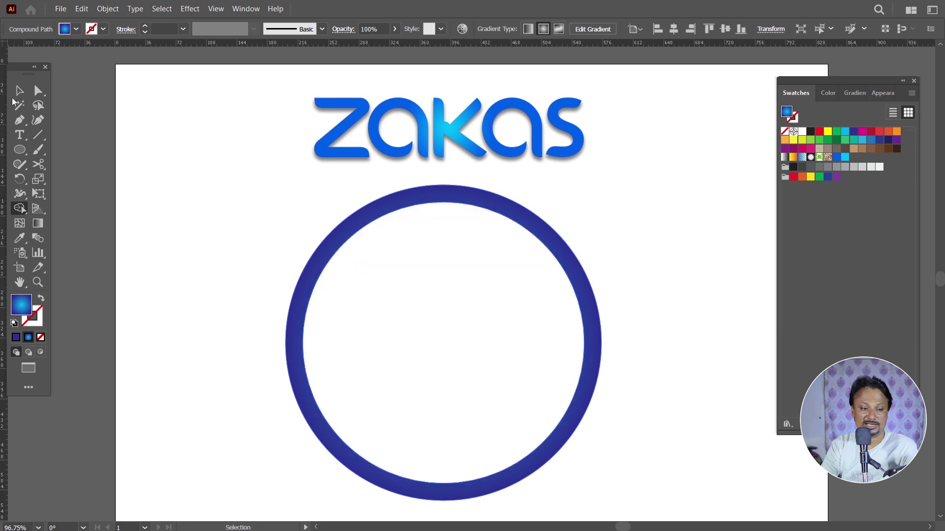
pyautogui.click(19, 90)
pyautogui.click(636, 294)
pyautogui.hotkey('ctrl', 'z')
# Step: Alt-drag a copy of the outer gradient circle to the right and remove its fill
pyautogui.click(645, 255)
pyautogui.click(398, 302)
pyautogui.moveTo(369, 313); pyautogui.dragTo(710, 309)
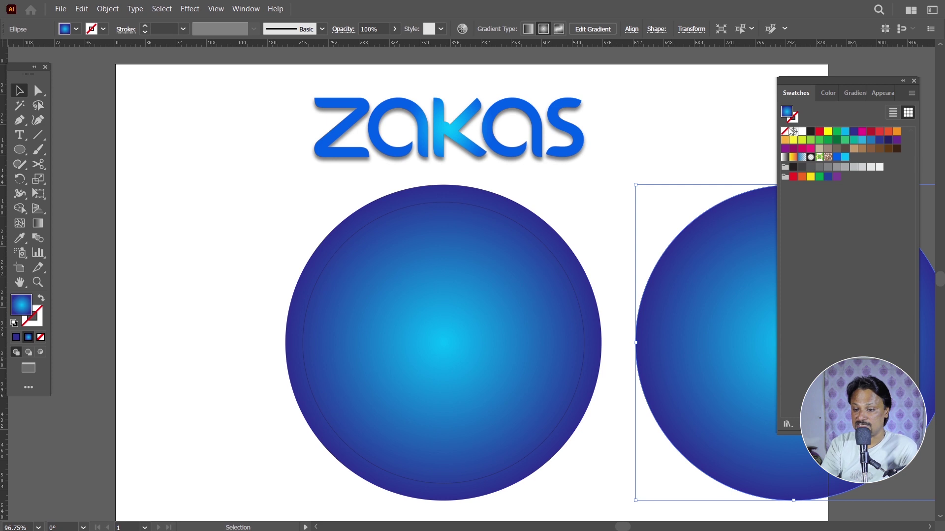
pyautogui.click(786, 131)
# Step: Give the copy a black outline and shift it slightly further right
pyautogui.click(796, 119)
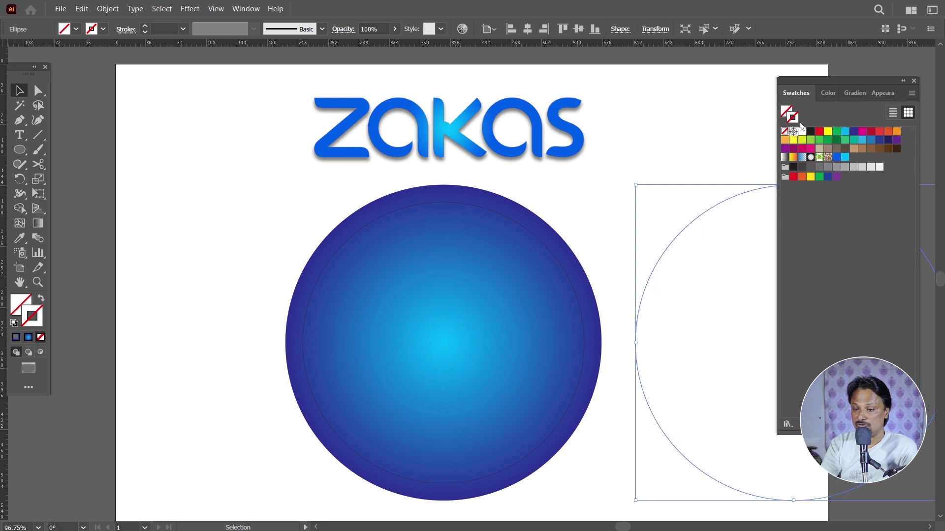
pyautogui.click(810, 131)
pyautogui.click(731, 190)
pyautogui.moveTo(734, 197); pyautogui.dragTo(744, 194)
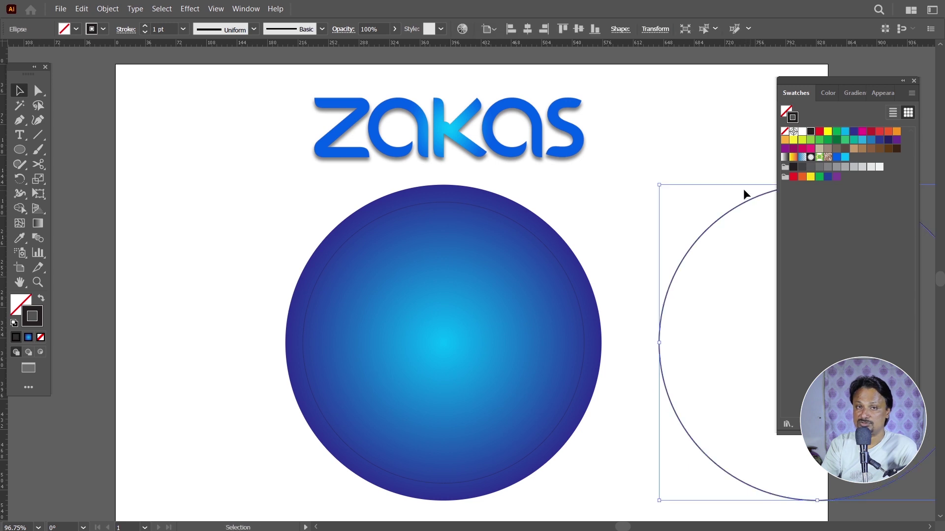
pyautogui.click(694, 190)
# Step: Cut the inner disc out of the gradient circle with Shape Builder, leaving a blue ring
pyautogui.click(473, 327)
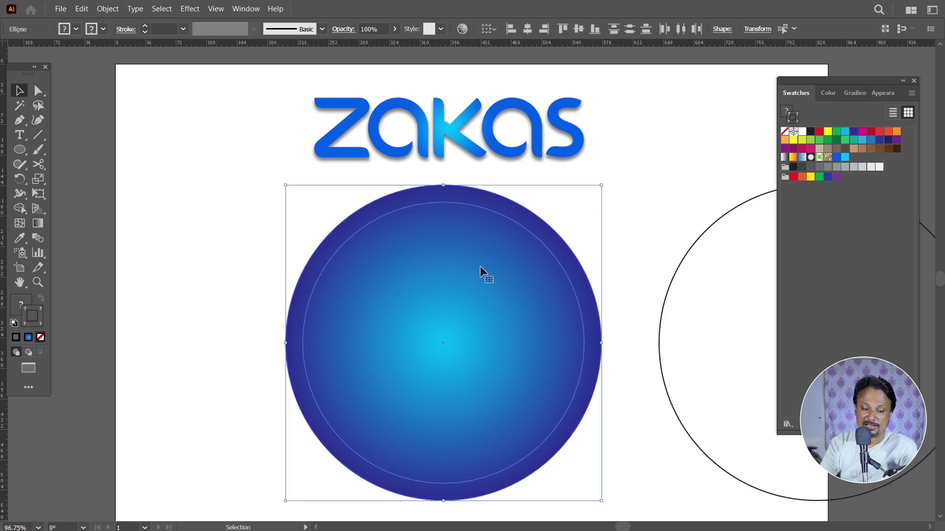
pyautogui.click(19, 209)
pyautogui.keyDown('alt'); pyautogui.click(441, 254); pyautogui.keyUp('alt')
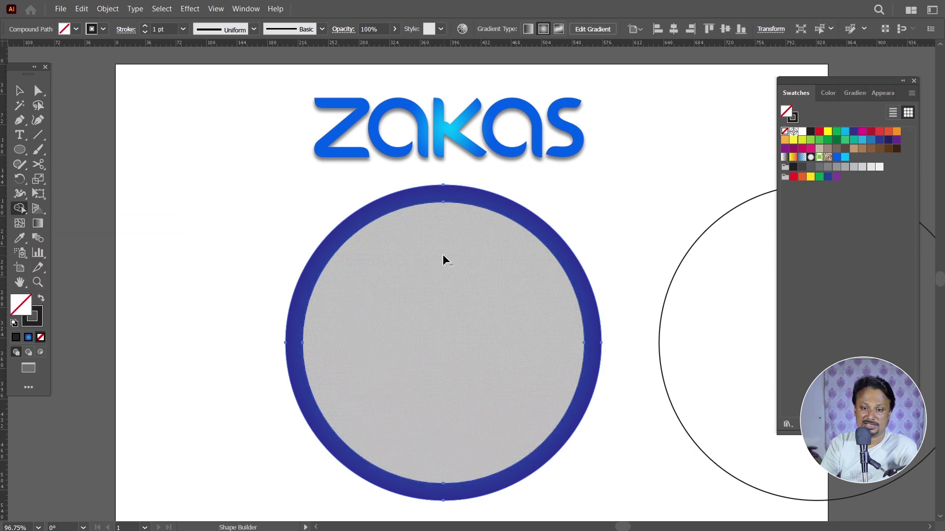
pyautogui.press('v')
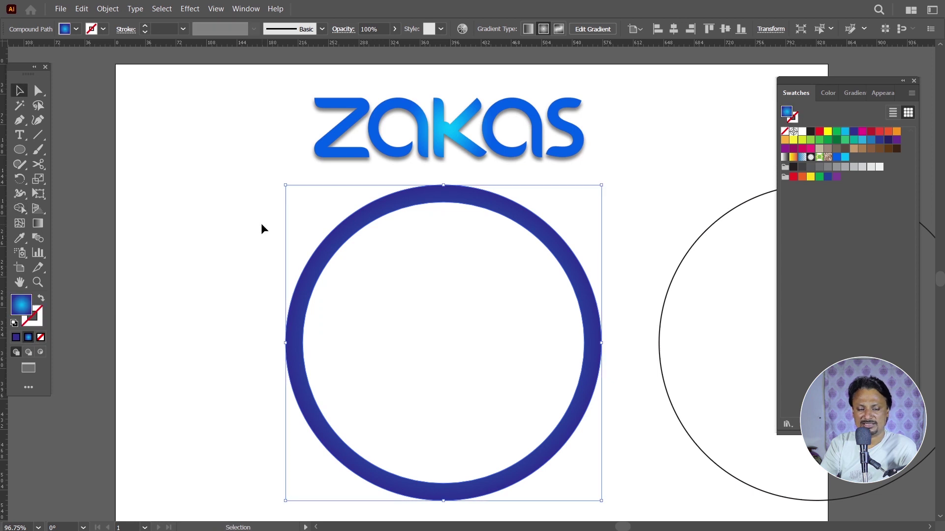
pyautogui.click(261, 223)
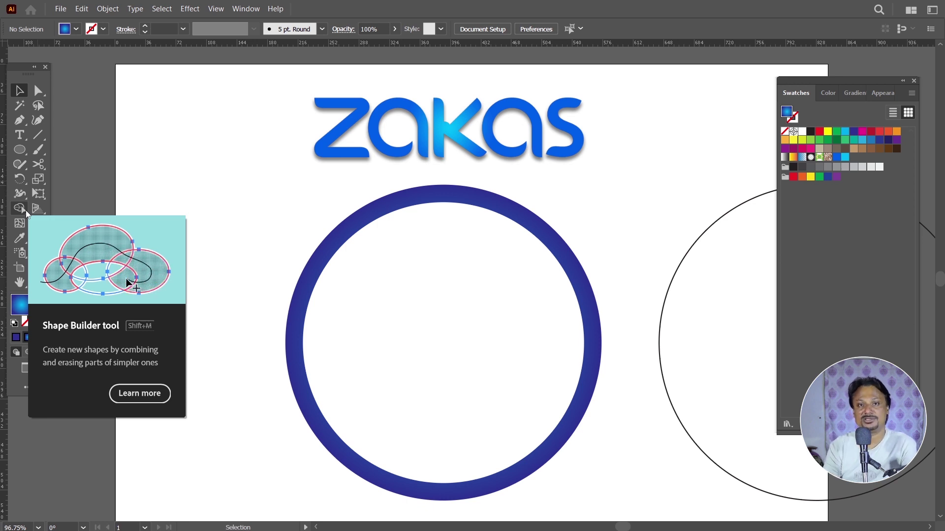
pyautogui.click(317, 246)
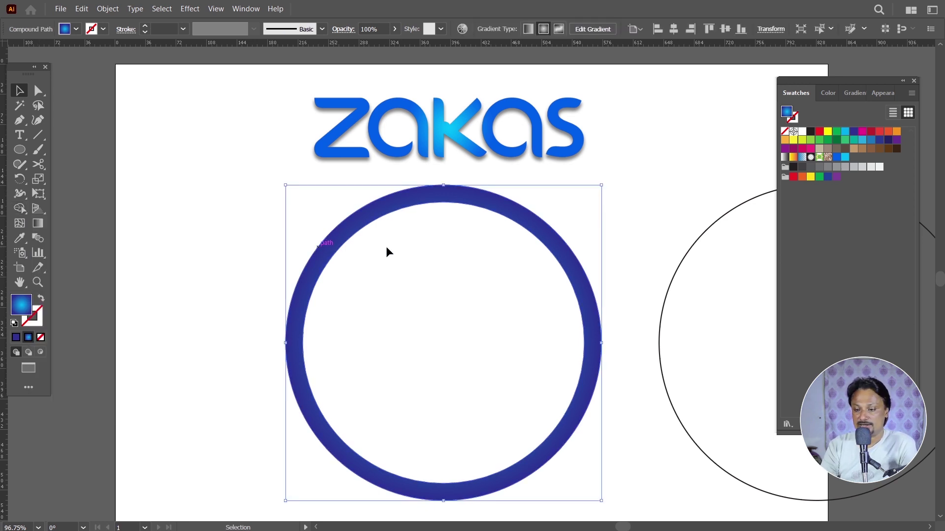
# Step: Rearrange the ring's gradient stops, pushing cyan outward and navy inward
pyautogui.click(859, 92)
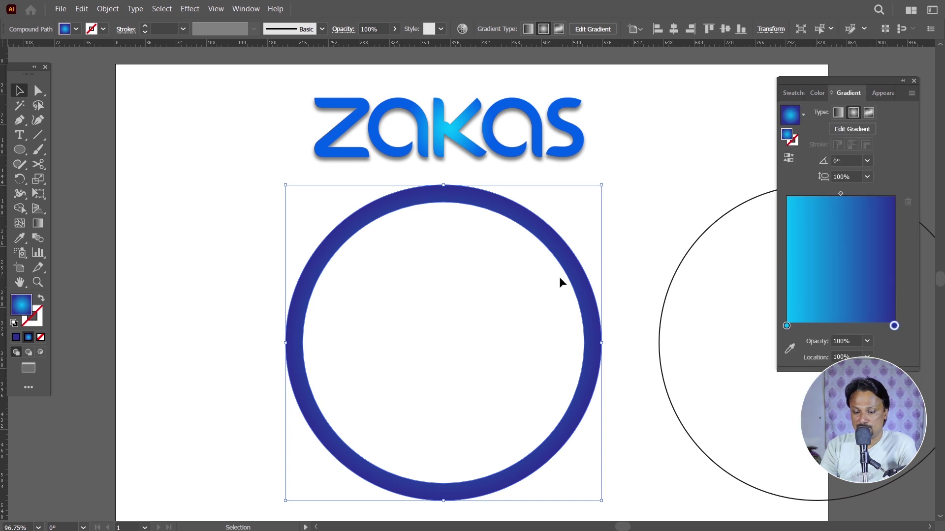
pyautogui.scroll(1, 597, 333)
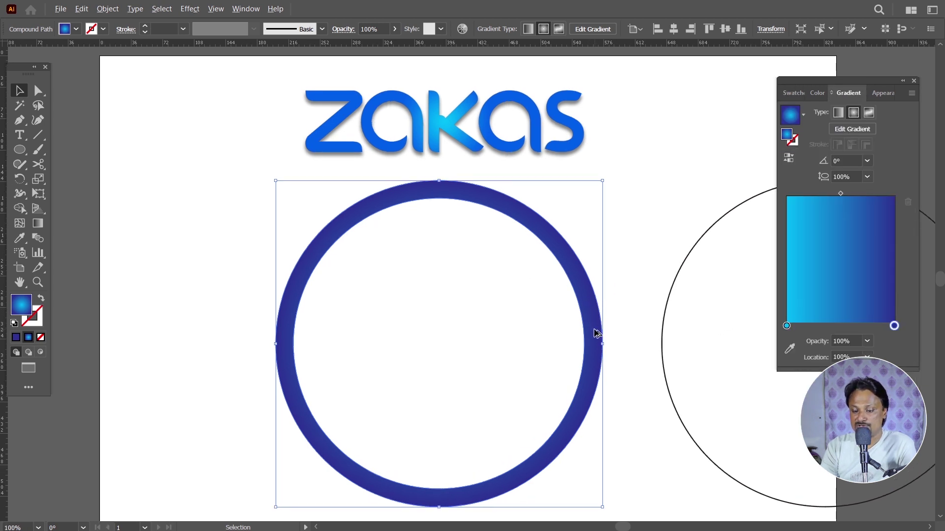
pyautogui.scroll(1, 596, 334)
pyautogui.scroll(-2, 590, 305)
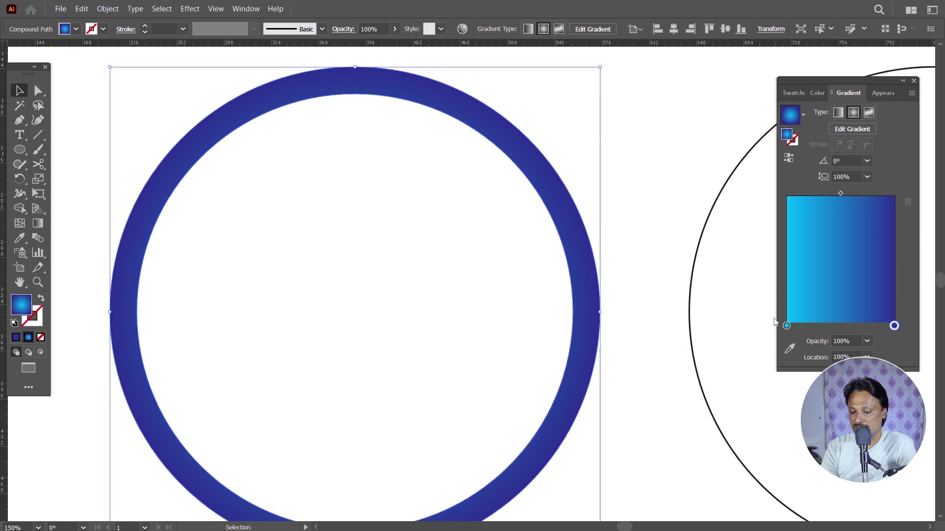
pyautogui.moveTo(786, 325); pyautogui.dragTo(855, 326)
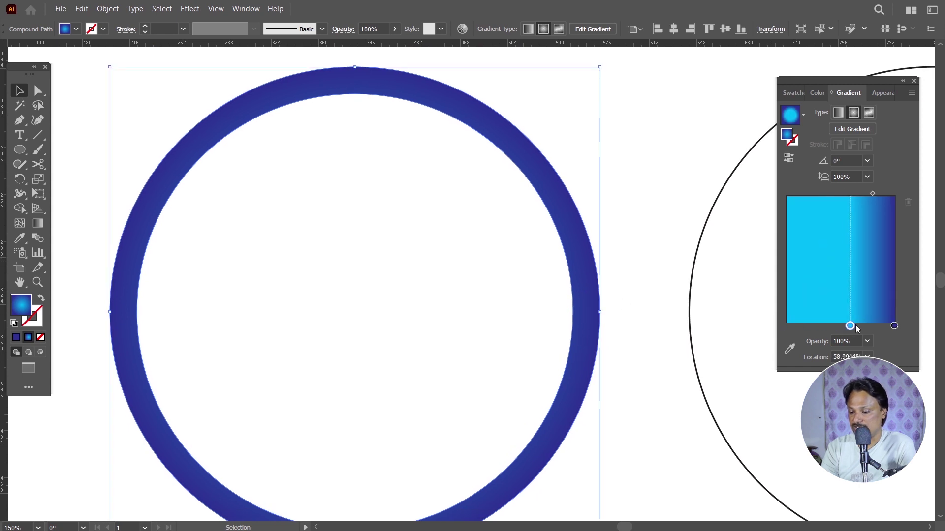
pyautogui.moveTo(893, 326); pyautogui.dragTo(874, 326)
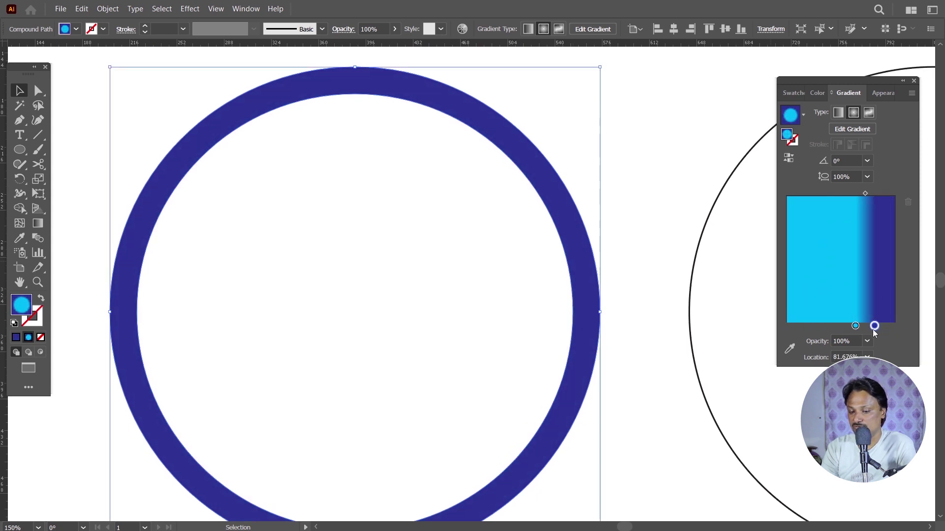
pyautogui.click(856, 327)
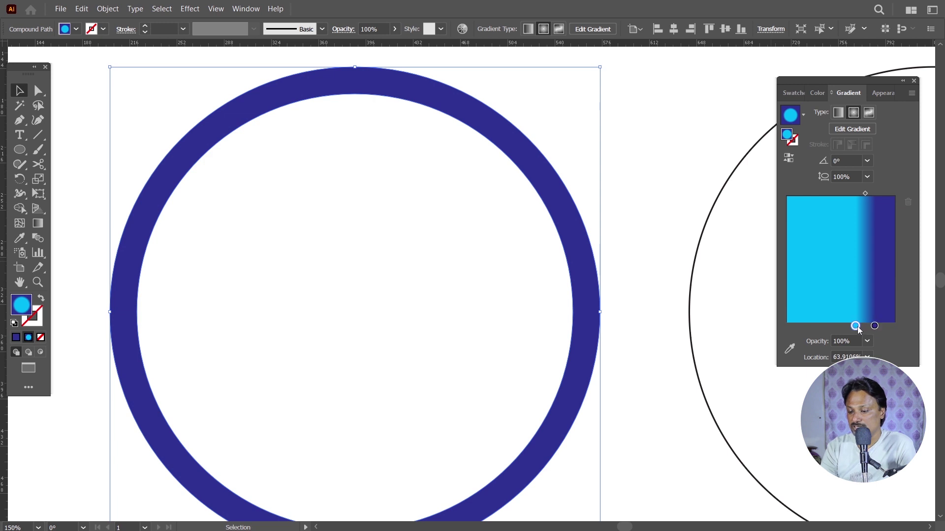
# Step: Add a cyan stop at the outer end and settle the cyan stop at 57.6535%
pyautogui.keyDown('alt'); pyautogui.moveTo(857, 327); pyautogui.dragTo(897, 328); pyautogui.keyUp('alt')
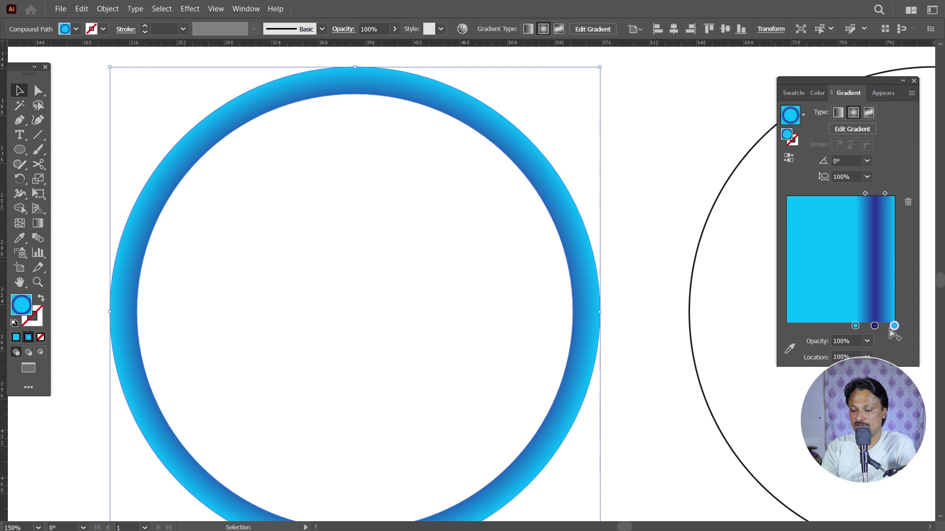
pyautogui.moveTo(874, 326)
pyautogui.mouseDown()
pyautogui.moveTo(884, 327)
pyautogui.moveTo(861, 326)
pyautogui.moveTo(878, 326)
pyautogui.mouseUp()
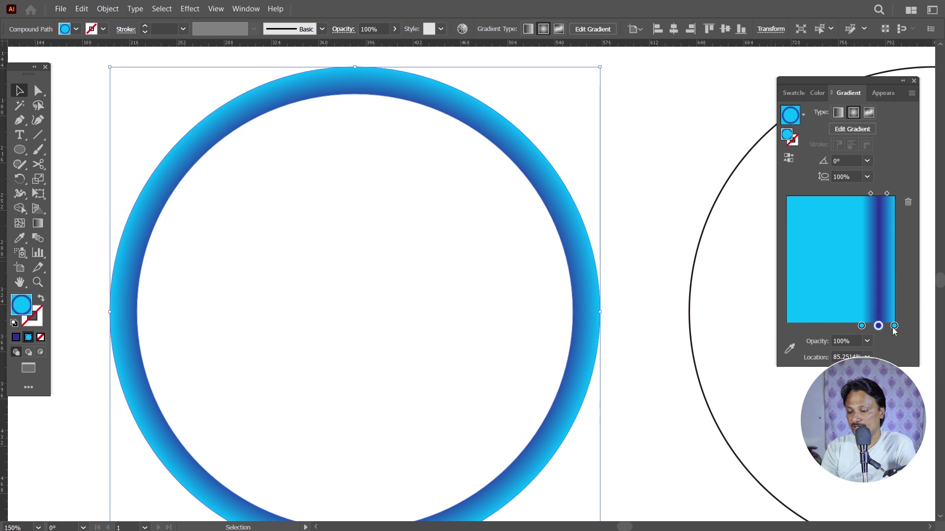
pyautogui.moveTo(878, 326); pyautogui.dragTo(888, 329)
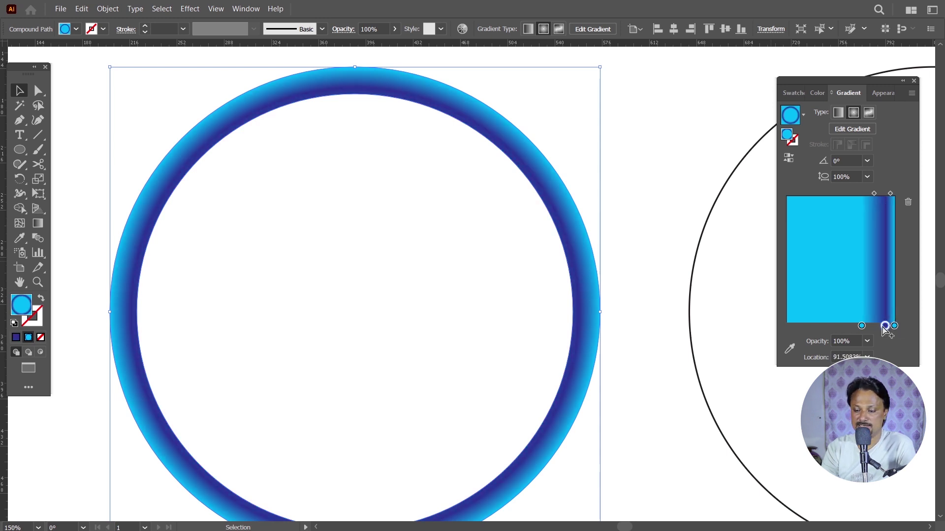
pyautogui.moveTo(862, 327); pyautogui.dragTo(863, 329)
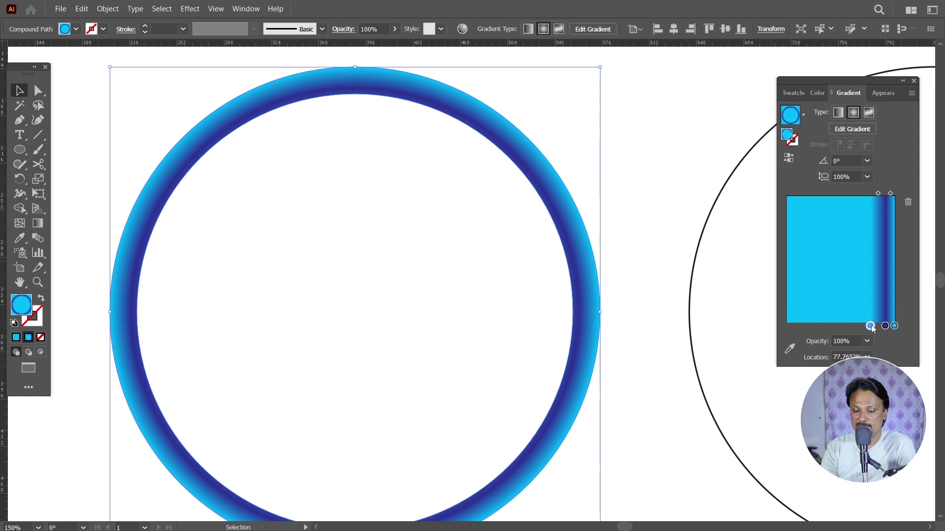
pyautogui.moveTo(862, 327)
pyautogui.mouseDown()
pyautogui.moveTo(829, 327)
pyautogui.moveTo(883, 326)
pyautogui.moveTo(849, 327)
pyautogui.mouseUp()
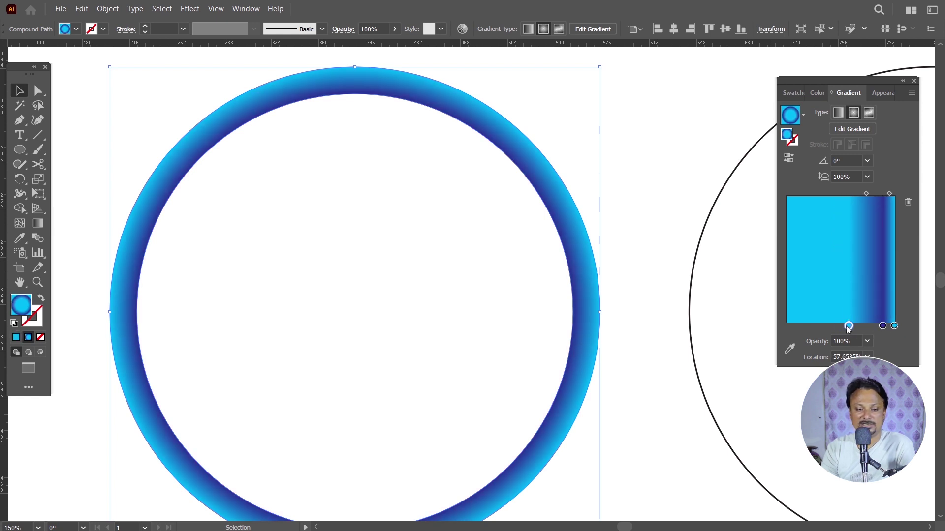
pyautogui.click(647, 234)
# Step: Nudge the gradient ring slightly lower
pyautogui.scroll(-1, 630, 241)
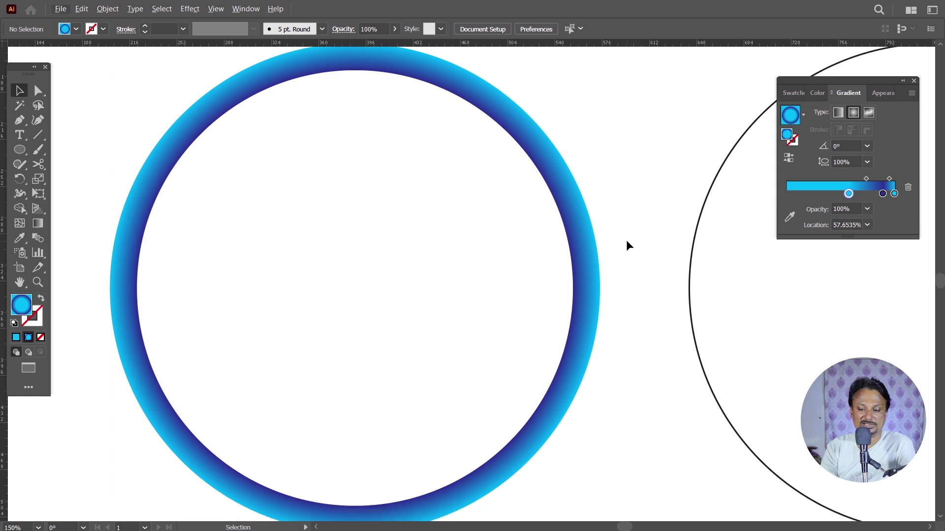
pyautogui.scroll(-1, 625, 240)
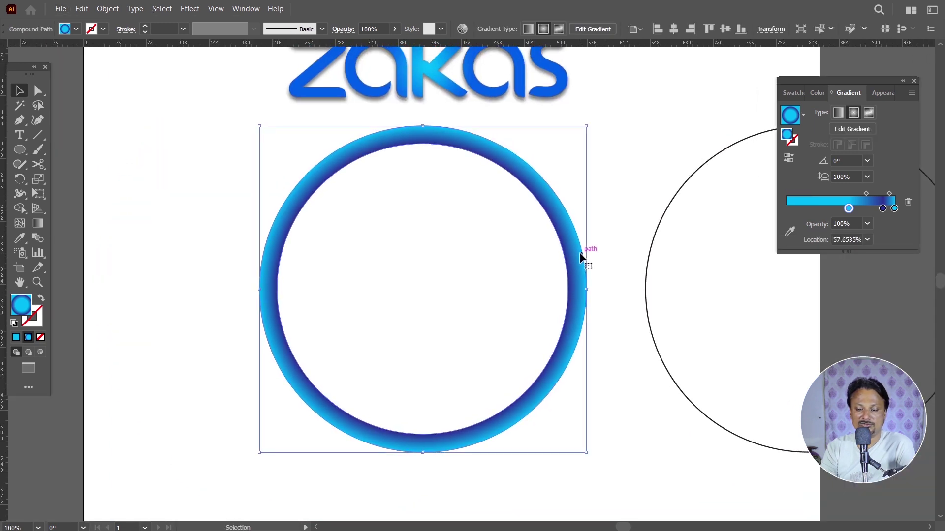
pyautogui.moveTo(581, 255); pyautogui.dragTo(581, 265)
pyautogui.click(594, 253)
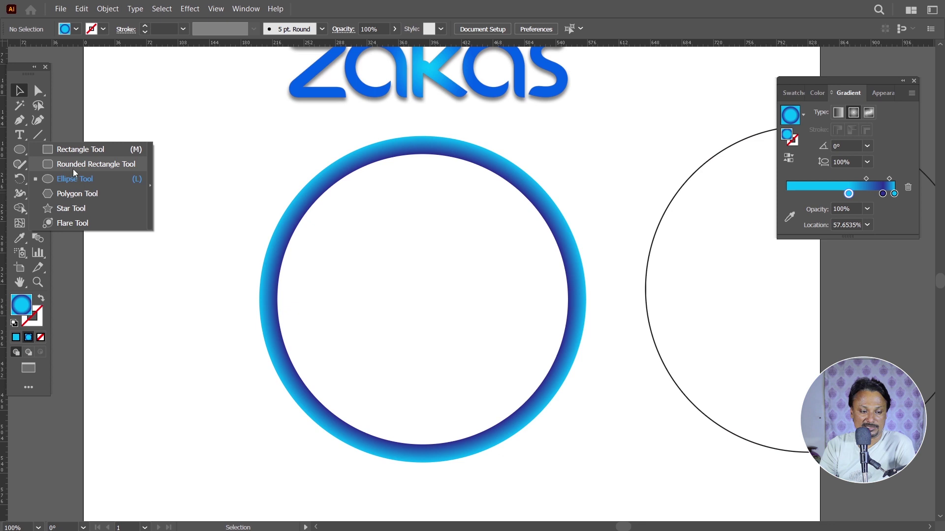
# Step: Draw a small circle and align it horizontally and vertically to the ring's centre
pyautogui.moveTo(22, 149); pyautogui.dragTo(64, 179)
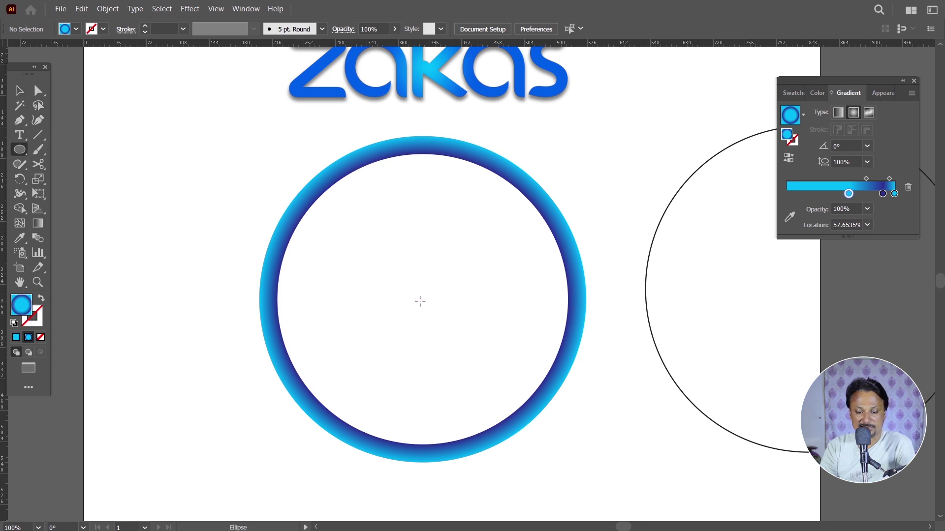
pyautogui.moveTo(419, 298); pyautogui.dragTo(434, 308)
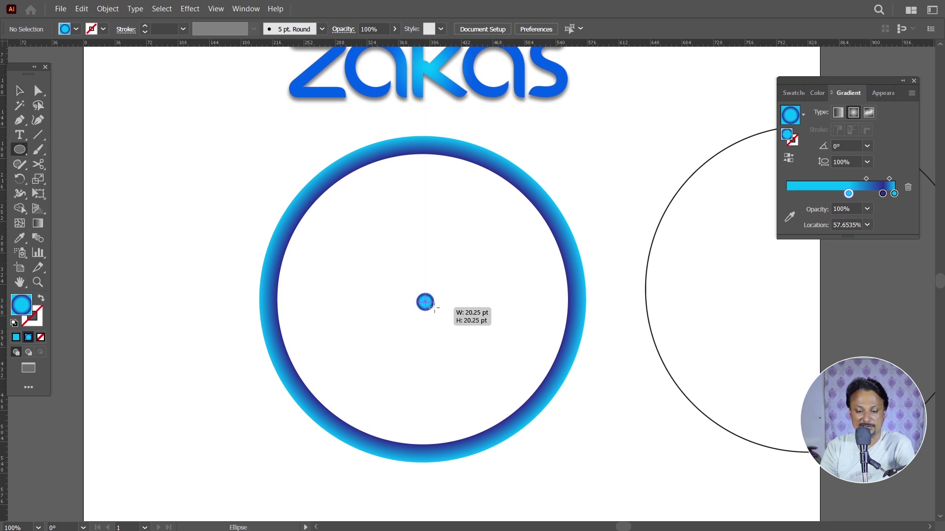
pyautogui.press('v')
pyautogui.moveTo(209, 199); pyautogui.dragTo(471, 337)
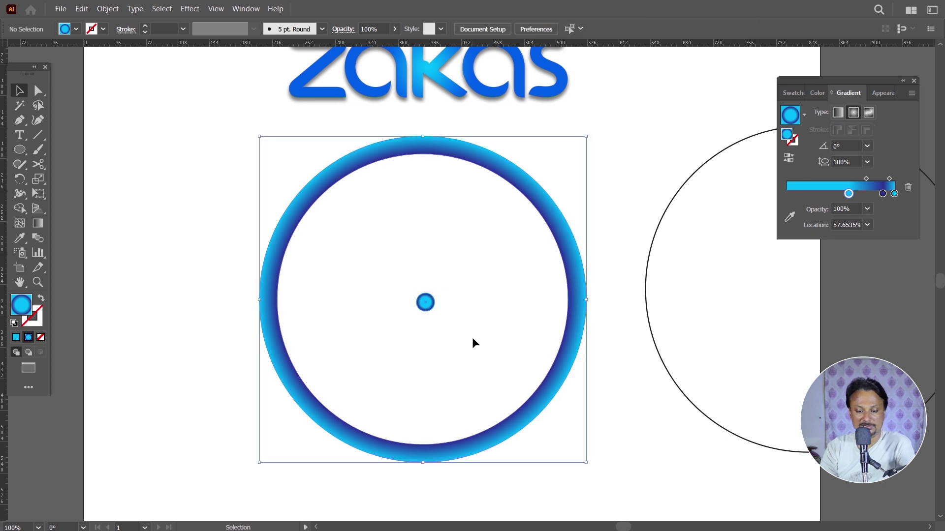
pyautogui.click(527, 29)
pyautogui.click(578, 28)
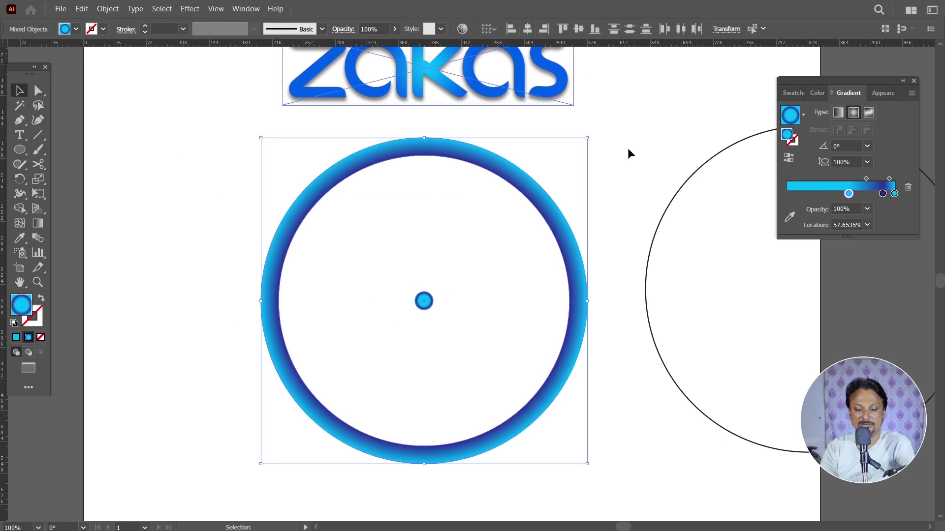
pyautogui.click(628, 149)
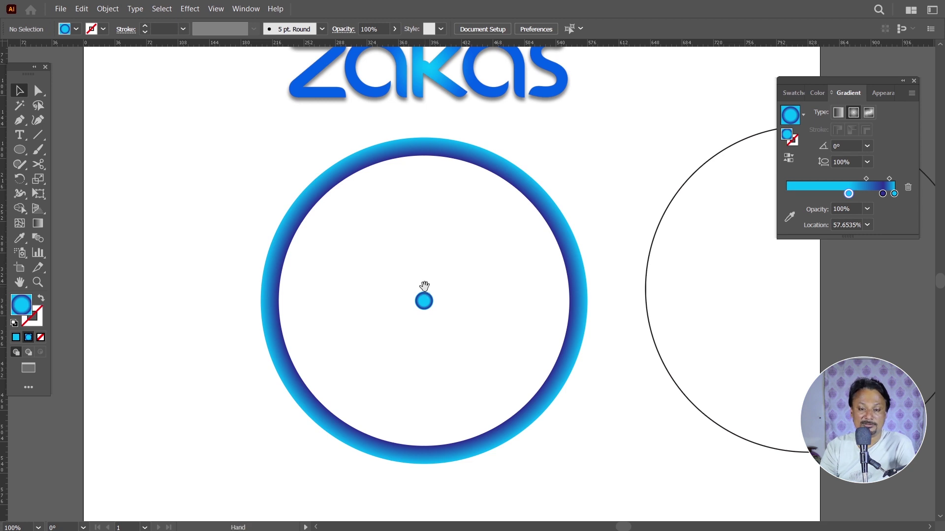
pyautogui.click(458, 95)
# Step: Nudge the Zakas logo up, preview the artwork without panels, then open the Start menu
pyautogui.press('Up')
pyautogui.press('Up')
pyautogui.press('Up')
pyautogui.press('Up')
pyautogui.press('Up')
pyautogui.press('Up')
pyautogui.press('Up')
pyautogui.press('Up')
pyautogui.press('Up')
pyautogui.press('Up')
pyautogui.press('Up')
pyautogui.press('Up')
pyautogui.press('Up')
pyautogui.press('Up')
pyautogui.press('Up')
pyautogui.press('Up')
pyautogui.press('Up')
pyautogui.press('Up')
pyautogui.press('Up')
pyautogui.press('Up')
pyautogui.press('Up')
pyautogui.press('Up')
pyautogui.press('Up')
pyautogui.press('Up')
pyautogui.press('Up')
pyautogui.press('Up')
pyautogui.press('Up')
pyautogui.press('Up')
pyautogui.press('Up')
pyautogui.press('Up')
pyautogui.press('Up')
pyautogui.press('Up')
pyautogui.press('Up')
pyautogui.press('Up')
pyautogui.press('Up')
pyautogui.press('Up')
pyautogui.press('Up')
pyautogui.press('Up')
pyautogui.press('Up')
pyautogui.press('Up')
pyautogui.press('Up')
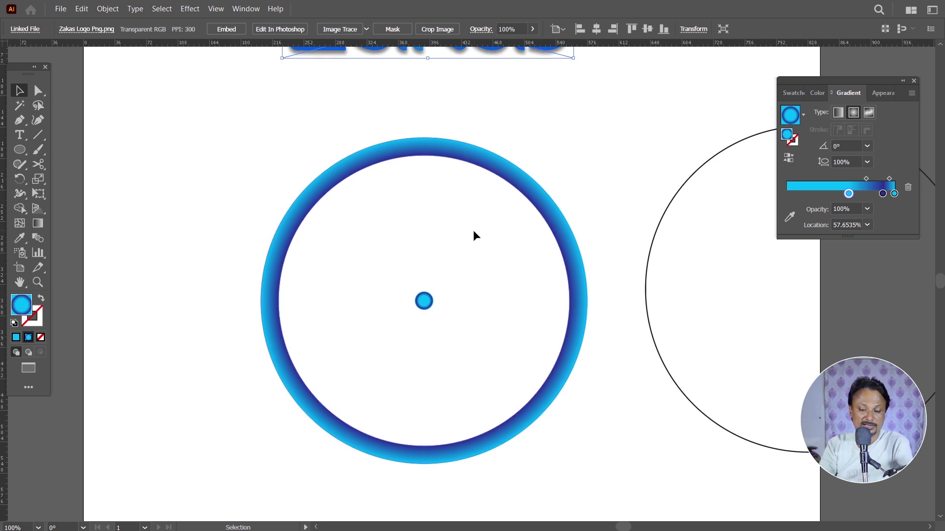
pyautogui.press('Tab')
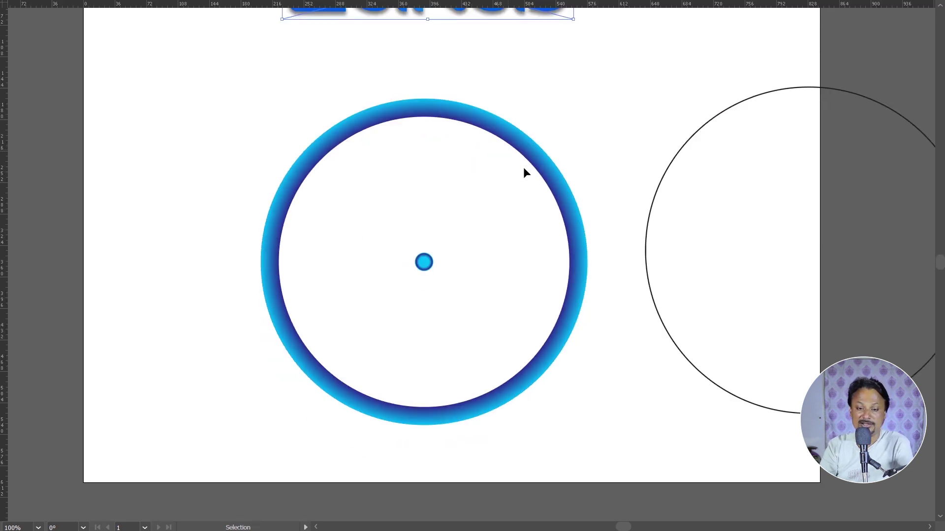
pyautogui.press('f')
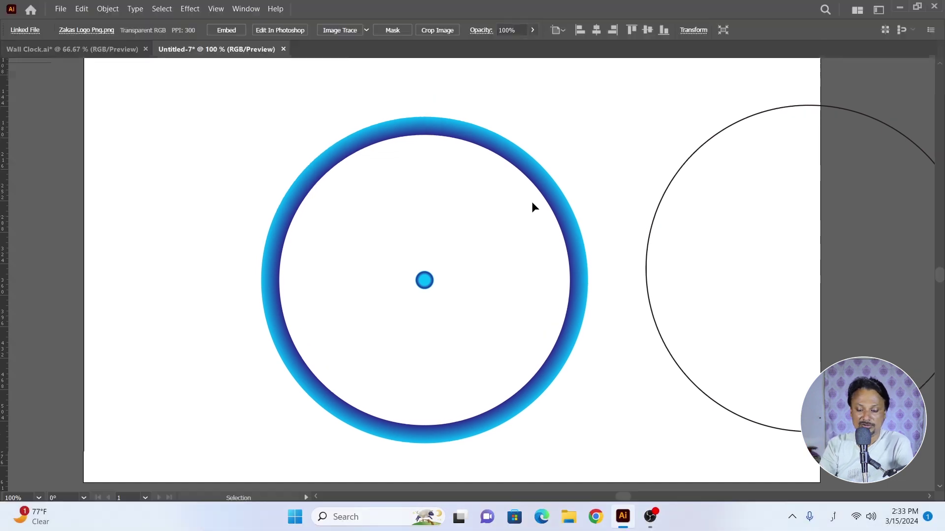
pyautogui.press('Tab')
pyautogui.click(295, 517)
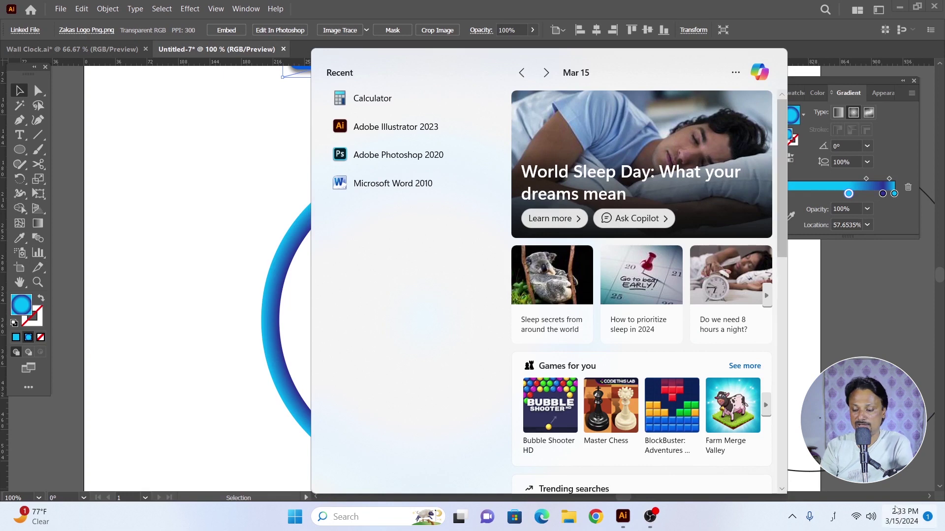
# Step: Switch the keyboard layout to English (United States) and open Calculator beside the Illustrator artwork
pyautogui.click(833, 516)
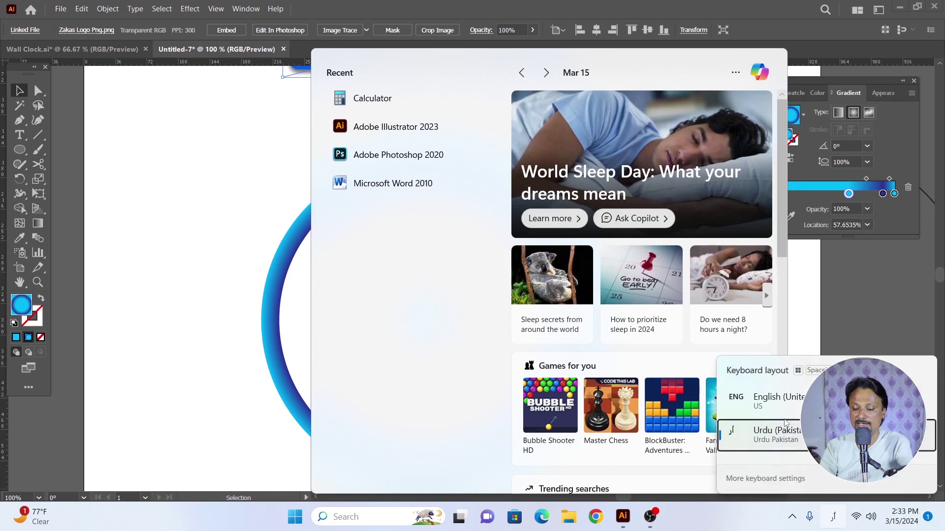
pyautogui.click(779, 415)
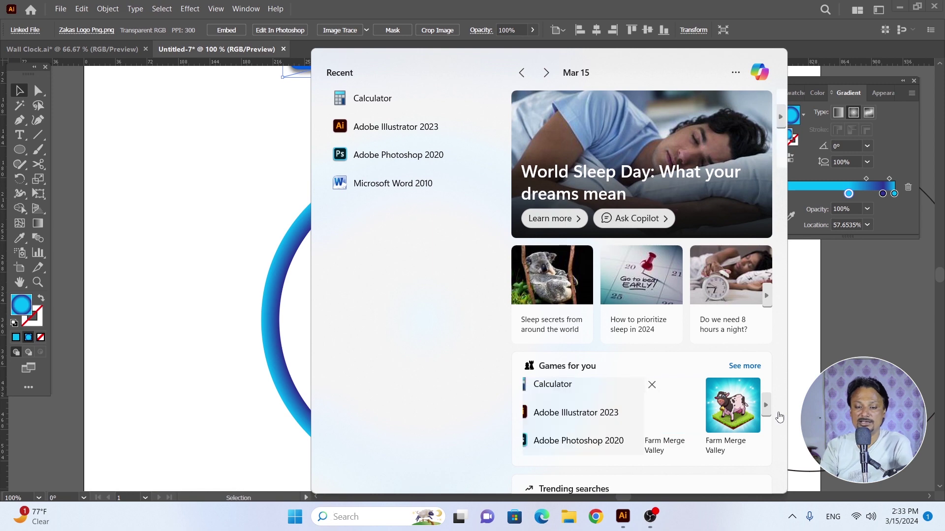
pyautogui.click(357, 97)
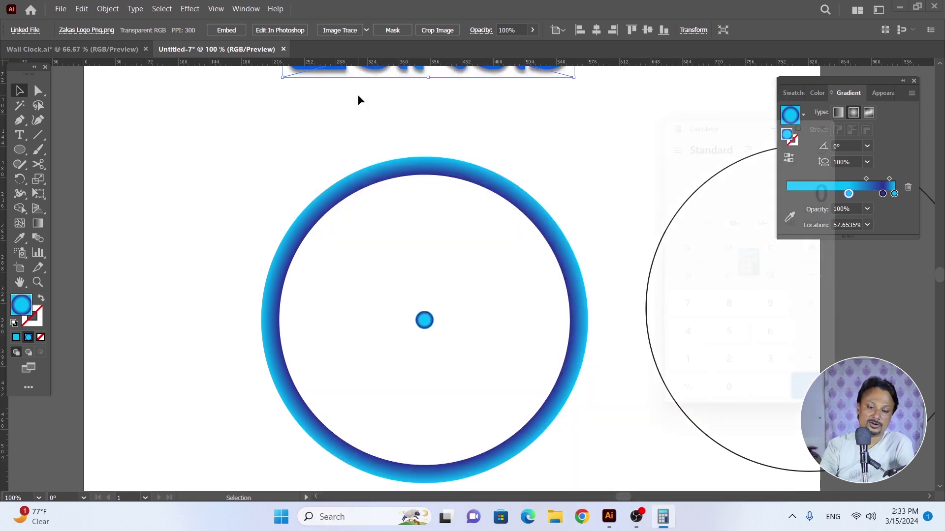
pyautogui.moveTo(731, 108); pyautogui.dragTo(724, 112)
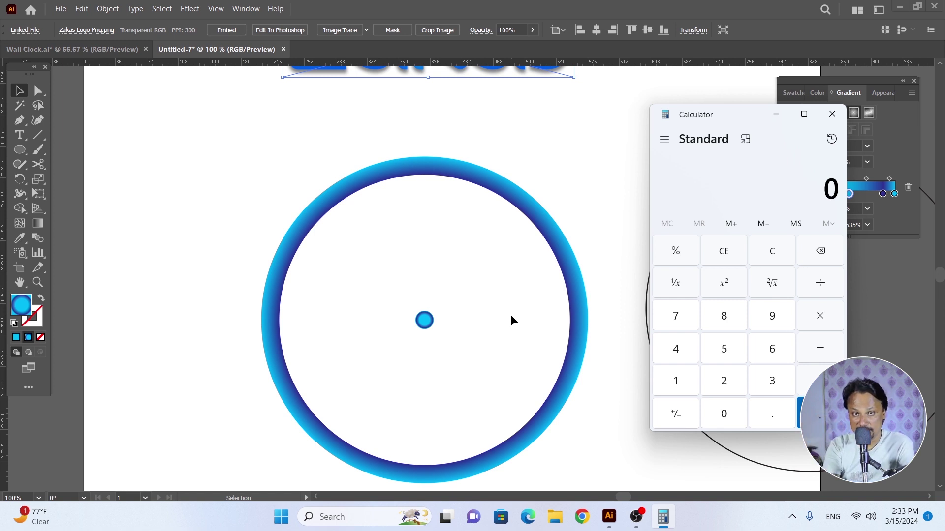
# Step: Compute 360 ÷ 60 = 6 in Calculator
pyautogui.click(772, 383)
pyautogui.click(772, 357)
pyautogui.click(730, 417)
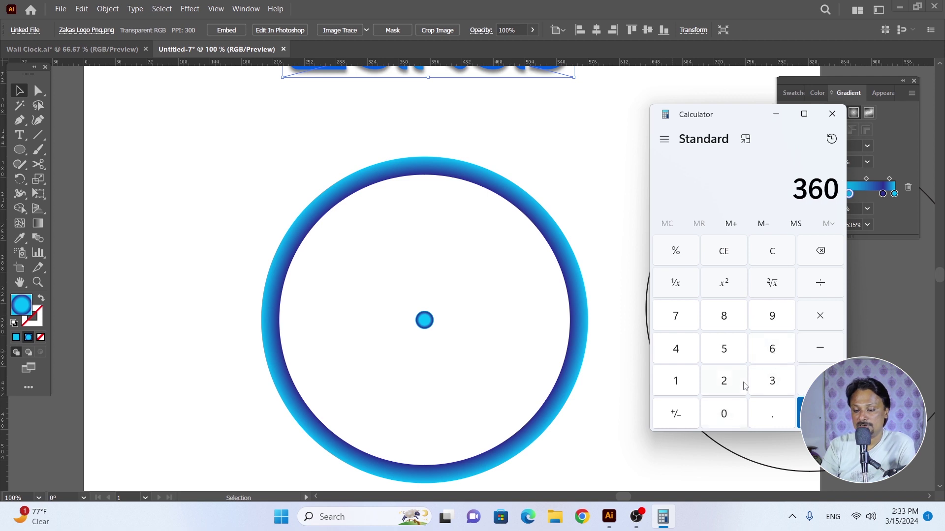
pyautogui.click(820, 284)
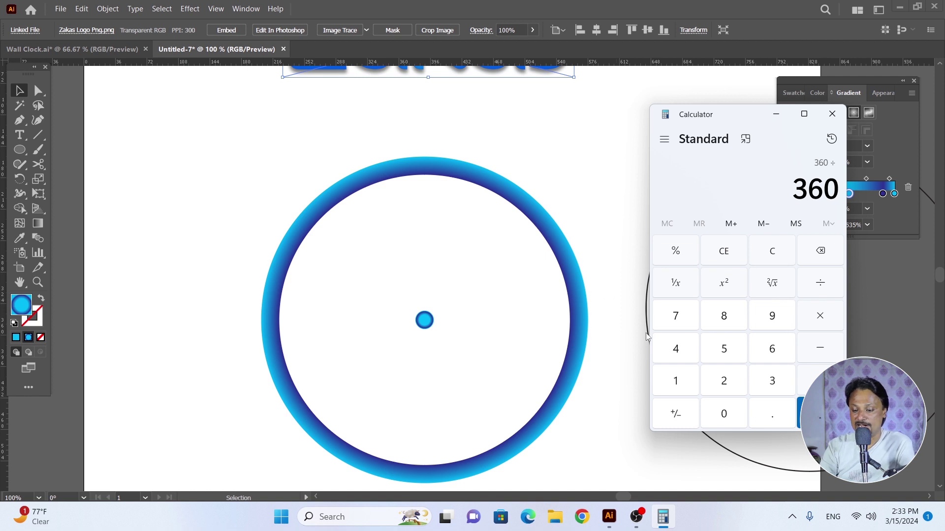
pyautogui.click(768, 354)
pyautogui.click(727, 418)
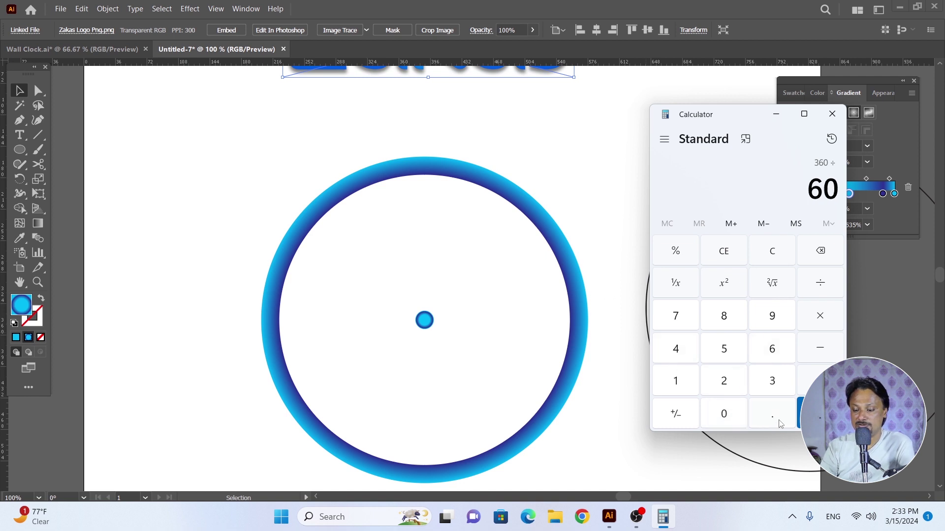
pyautogui.click(814, 412)
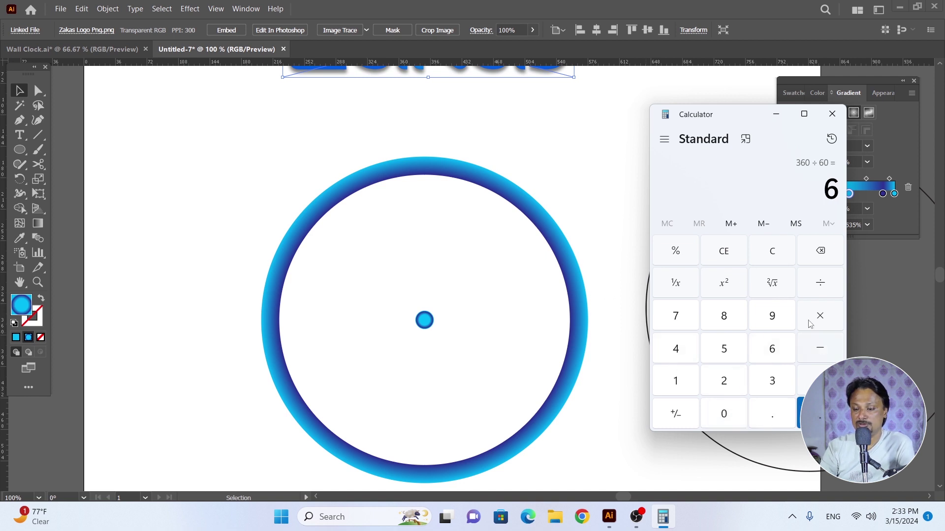
# Step: Select the result 6, then drag the ring and centre dot slightly up-left in Illustrator
pyautogui.click(831, 189)
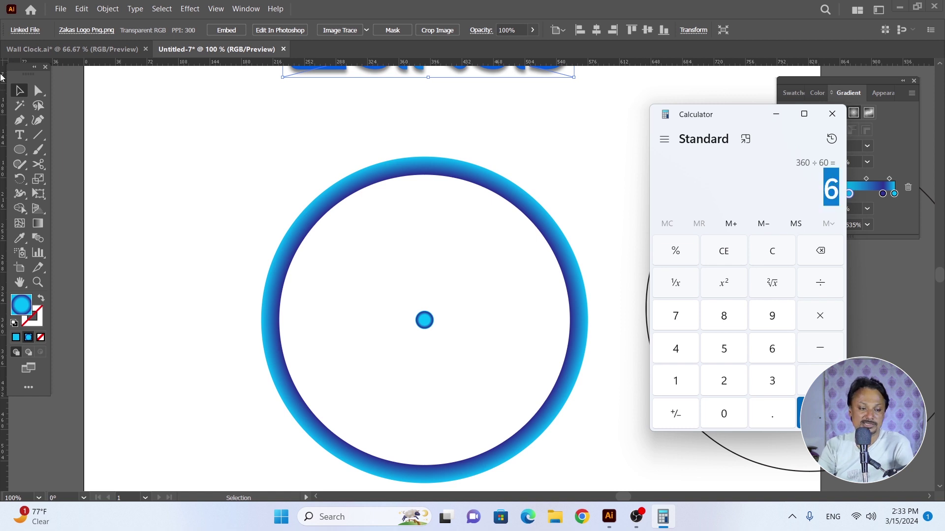
pyautogui.click(196, 166)
pyautogui.moveTo(195, 166)
pyautogui.mouseDown()
pyautogui.moveTo(431, 322)
pyautogui.moveTo(424, 310)
pyautogui.mouseUp()
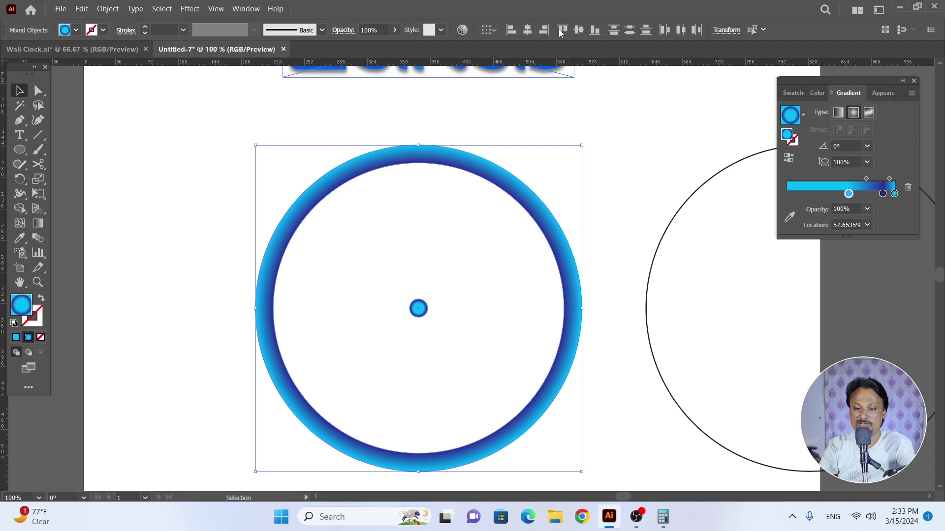
# Step: Marquee-select the gradient ring and centre dot, check their anchor points, then deselect
pyautogui.click(572, 138)
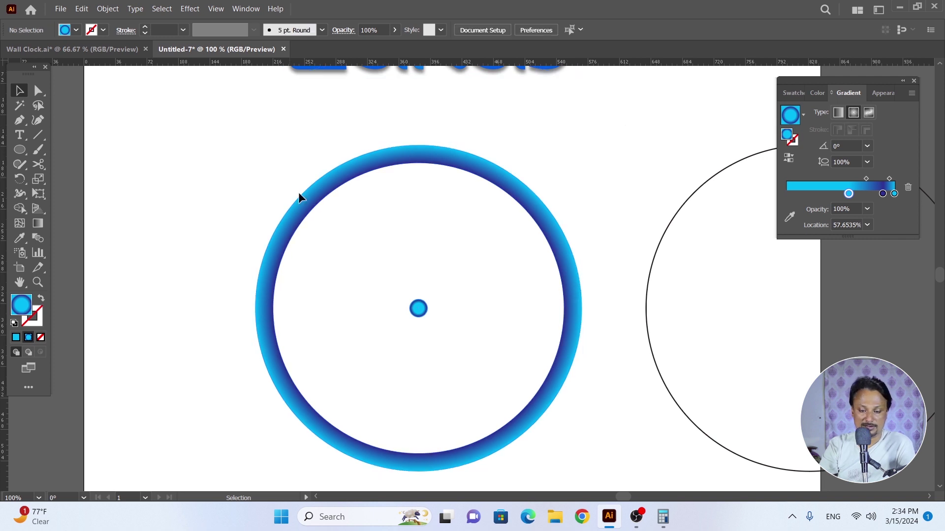
pyautogui.moveTo(290, 180); pyautogui.dragTo(476, 308)
pyautogui.press('a')
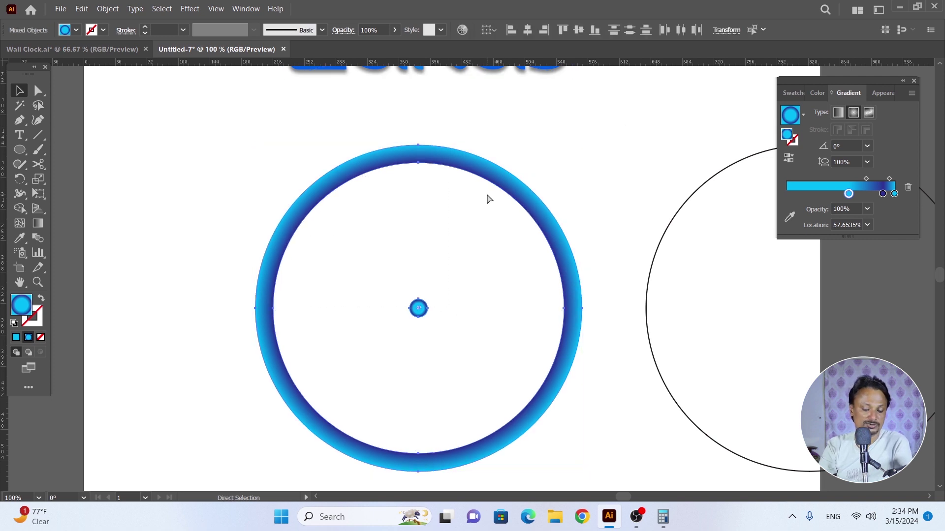
pyautogui.press('v')
pyautogui.click(601, 153)
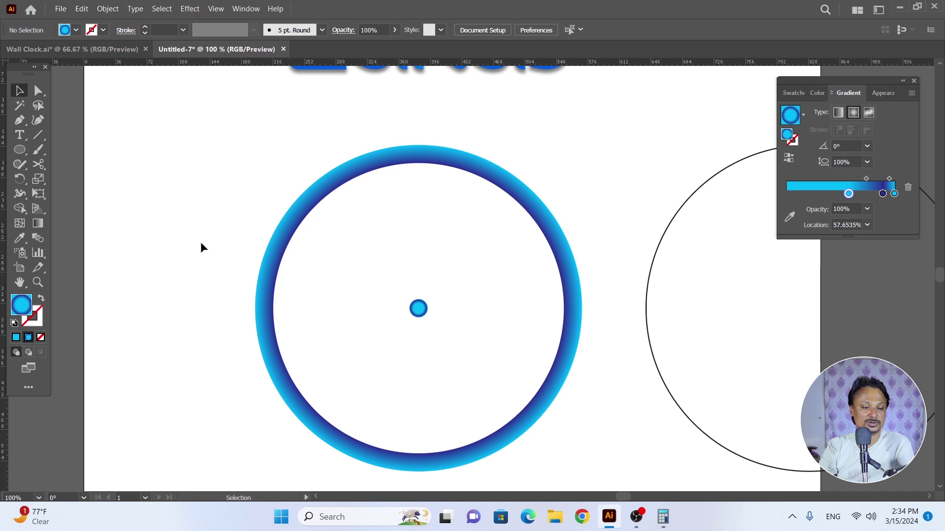
# Step: Draw a short vertical tick at the ring's top with a 1 pt stroke
pyautogui.click(38, 135)
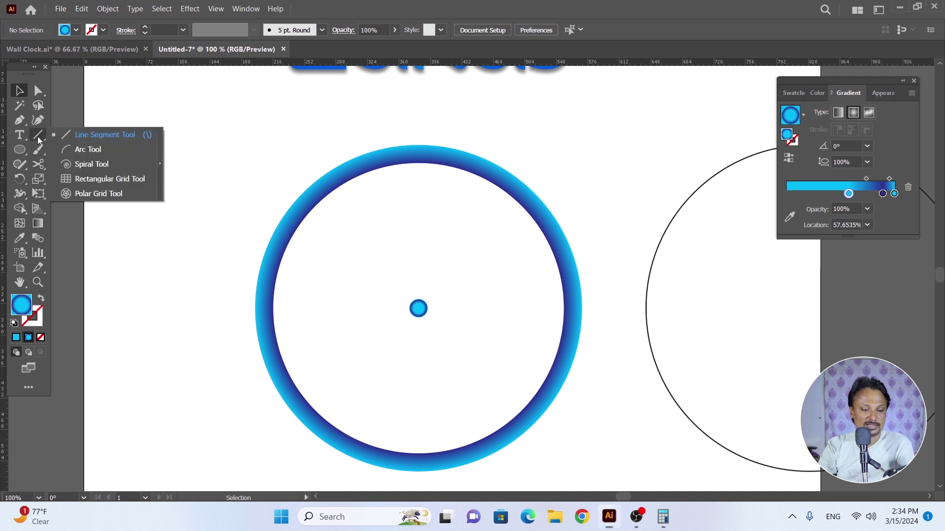
pyautogui.click(80, 136)
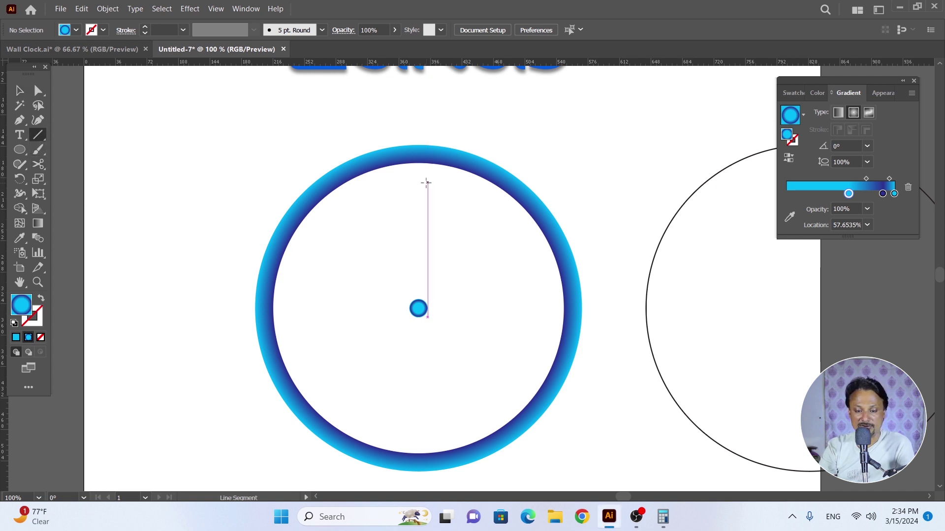
pyautogui.scroll(-1, 428, 176)
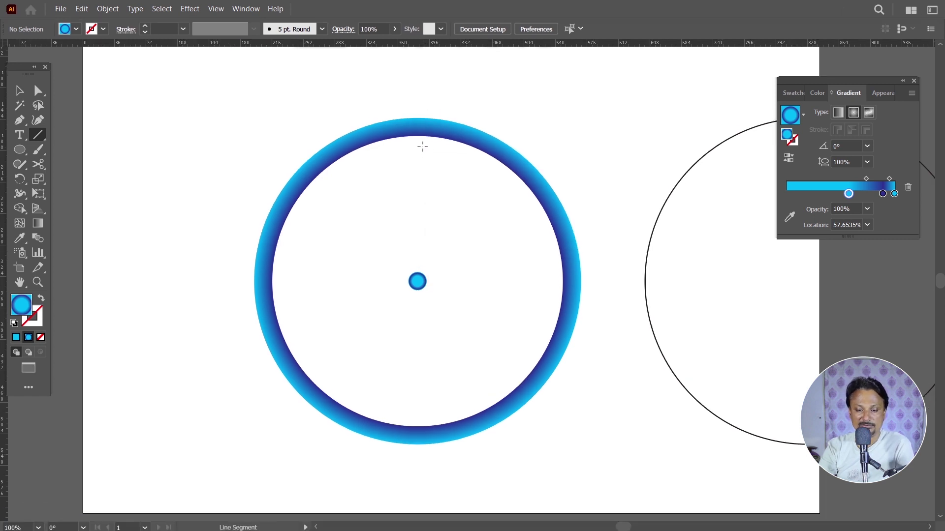
pyautogui.moveTo(417, 160); pyautogui.dragTo(418, 146)
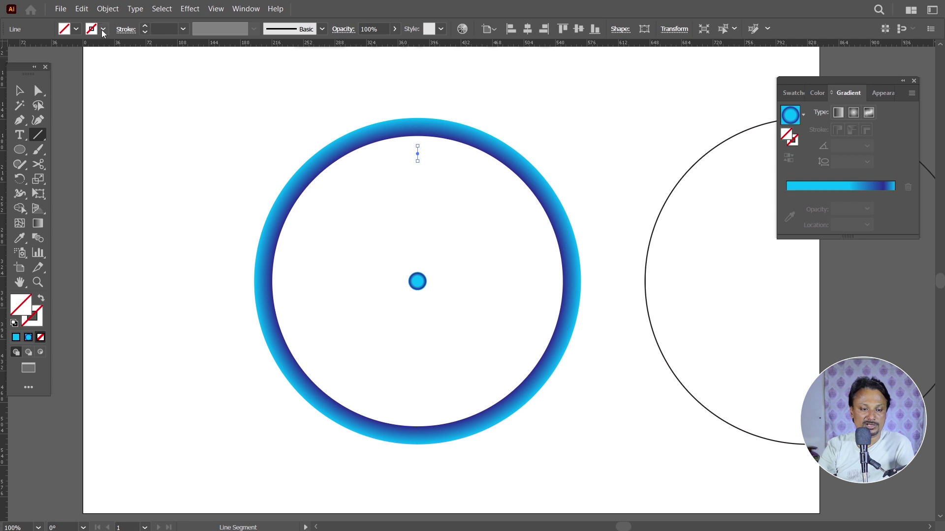
pyautogui.click(183, 28)
pyautogui.click(200, 82)
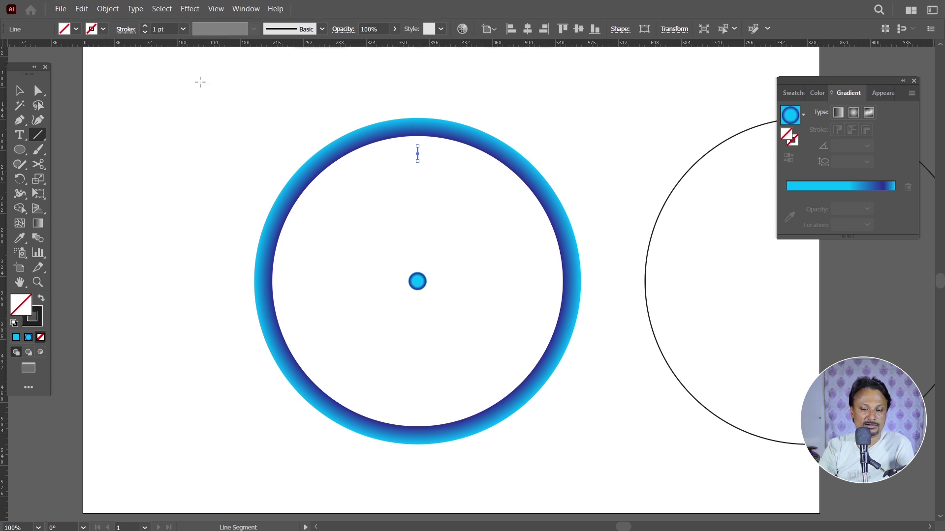
pyautogui.click(104, 30)
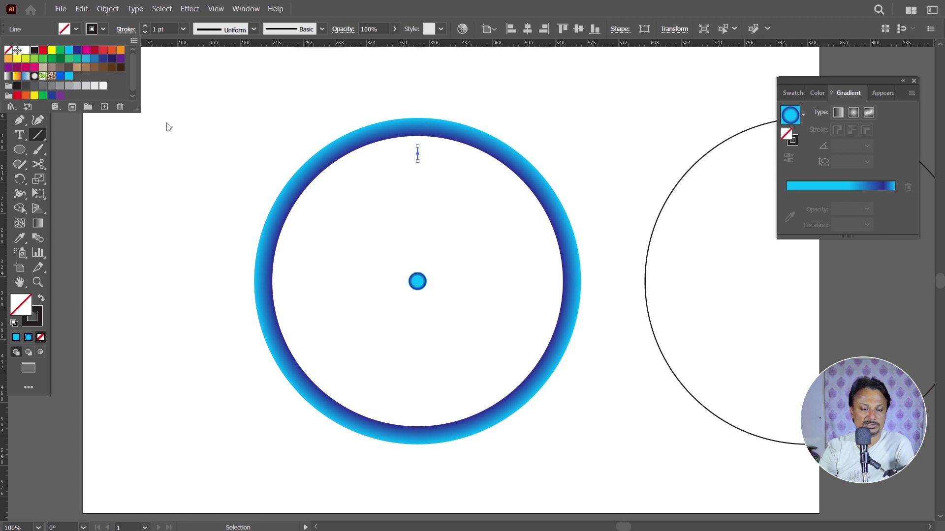
pyautogui.press('Escape')
# Step: Check the tick's alignment with the ring and centre dot, then reselect the tick alone
pyautogui.press('v')
pyautogui.click(191, 95)
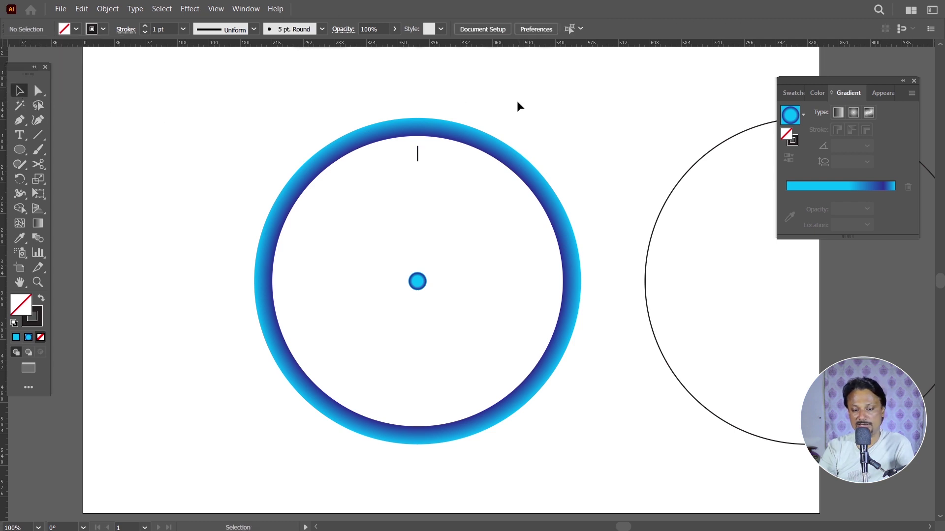
pyautogui.click(417, 154)
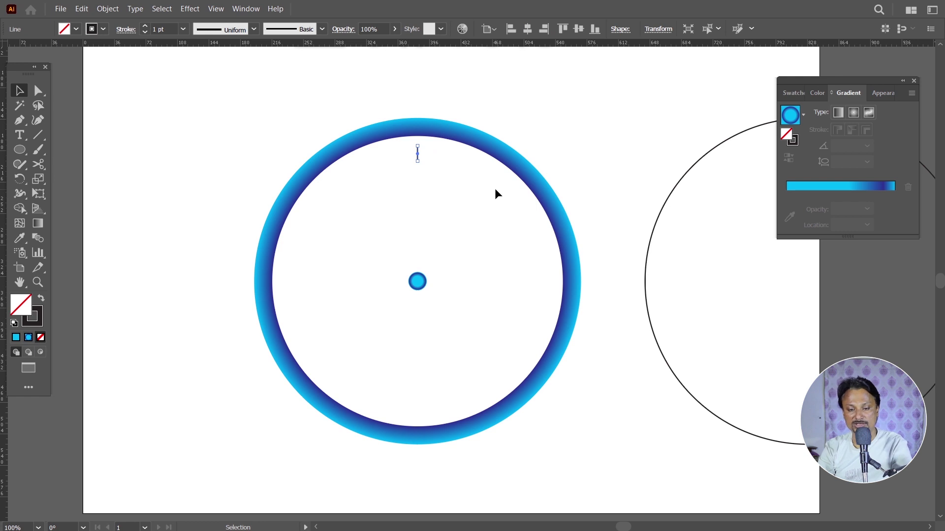
pyautogui.click(507, 119)
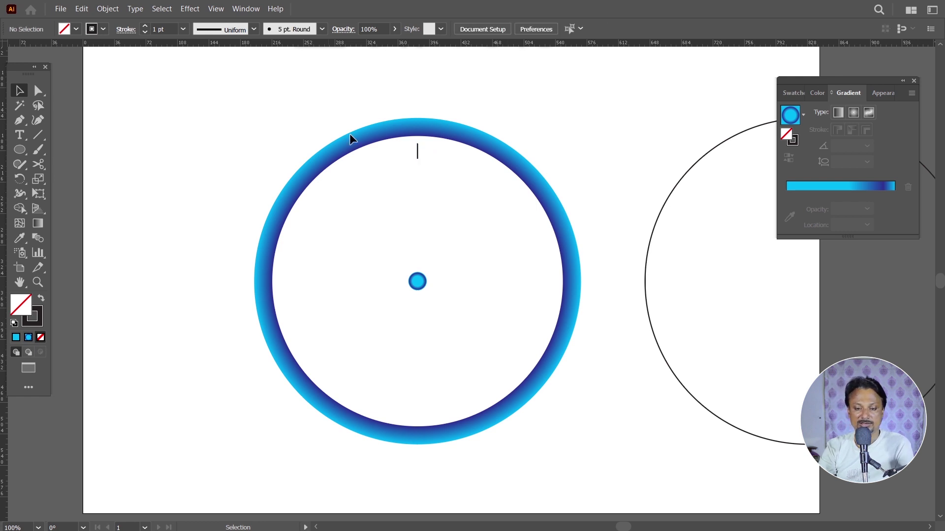
pyautogui.moveTo(333, 118); pyautogui.dragTo(518, 275)
pyautogui.click(491, 80)
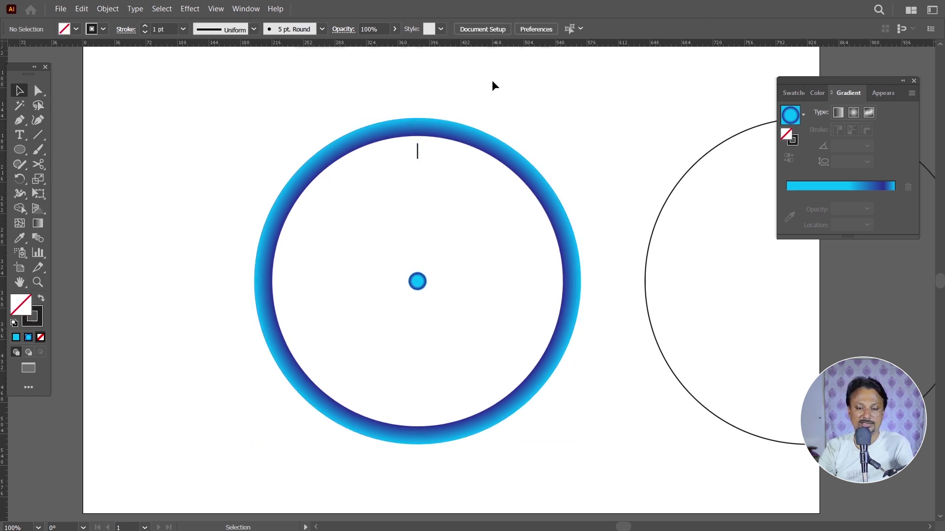
pyautogui.click(418, 155)
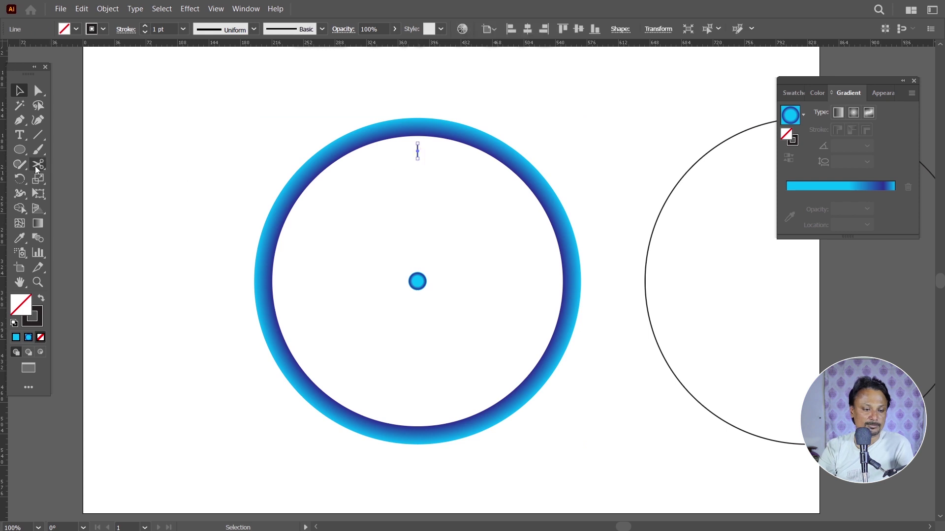
pyautogui.moveTo(24, 179); pyautogui.dragTo(50, 185)
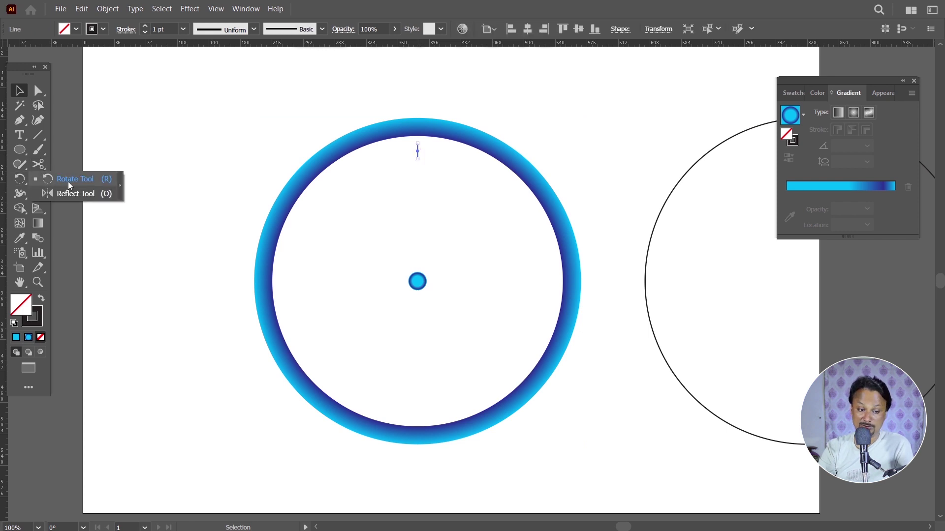
# Step: Rotate-copy the tick 6° around the centre dot and repeat with Ctrl+D for 60 ticks
pyautogui.click(68, 182)
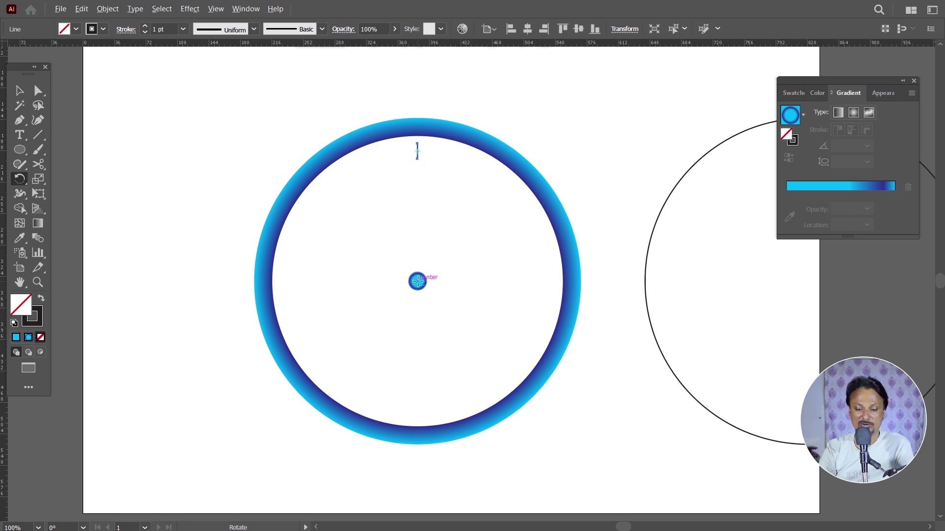
pyautogui.keyDown('alt'); pyautogui.click(417, 281); pyautogui.keyUp('alt')
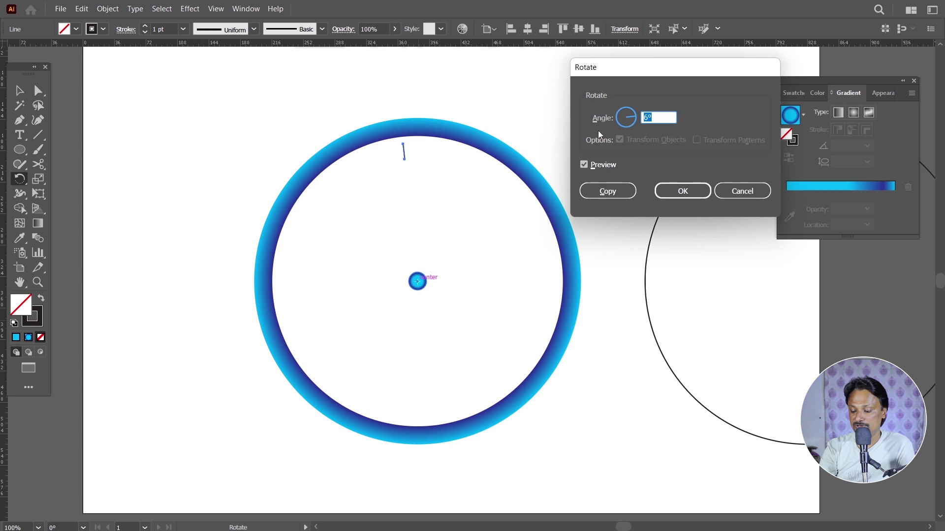
pyautogui.write('6')
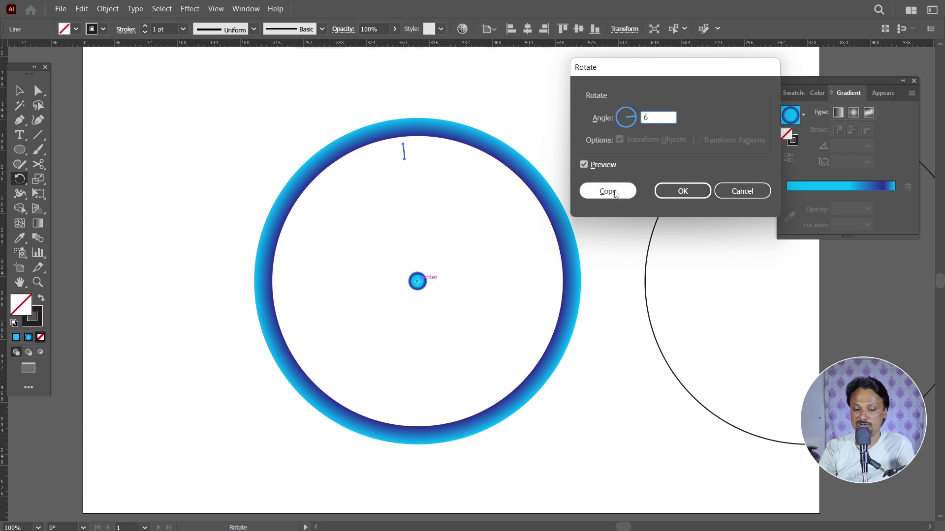
pyautogui.click(614, 190)
pyautogui.hotkey('ctrl', 'd')
pyautogui.hotkey('ctrl', 'd')
pyautogui.hotkey('ctrl', 'd')
pyautogui.hotkey('ctrl', 'd')
pyautogui.hotkey('ctrl', 'd')
pyautogui.hotkey('ctrl', 'd')
pyautogui.hotkey('ctrl', 'd')
pyautogui.hotkey('ctrl', 'd')
pyautogui.hotkey('ctrl', 'd')
pyautogui.hotkey('ctrl', 'd')
pyautogui.hotkey('ctrl', 'd')
pyautogui.hotkey('ctrl', 'd')
pyautogui.hotkey('ctrl', 'd')
pyautogui.hotkey('ctrl', 'd')
pyautogui.hotkey('ctrl', 'd')
pyautogui.hotkey('ctrl', 'd')
pyautogui.hotkey('ctrl', 'd')
pyautogui.hotkey('ctrl', 'd')
pyautogui.hotkey('ctrl', 'd')
pyautogui.hotkey('ctrl', 'd')
pyautogui.hotkey('ctrl', 'd')
pyautogui.hotkey('ctrl', 'd')
pyautogui.hotkey('ctrl', 'd')
pyautogui.hotkey('ctrl', 'd')
pyautogui.hotkey('ctrl', 'd')
pyautogui.hotkey('ctrl', 'd')
pyautogui.hotkey('ctrl', 'd')
pyautogui.hotkey('ctrl', 'd')
pyautogui.hotkey('ctrl', 'd')
pyautogui.hotkey('ctrl', 'd')
pyautogui.hotkey('ctrl', 'd')
pyautogui.hotkey('ctrl', 'd')
pyautogui.hotkey('ctrl', 'd')
pyautogui.hotkey('ctrl', 'd')
pyautogui.hotkey('ctrl', 'd')
pyautogui.hotkey('ctrl', 'd')
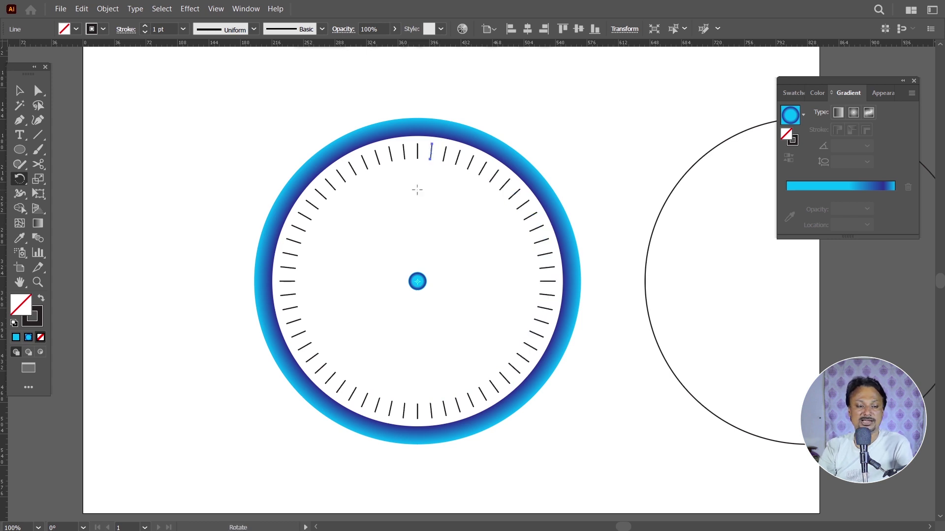
# Step: Lengthen the 12, 9, 3 and 6 o'clock ticks inward toward the centre
pyautogui.press('v')
pyautogui.click(382, 143)
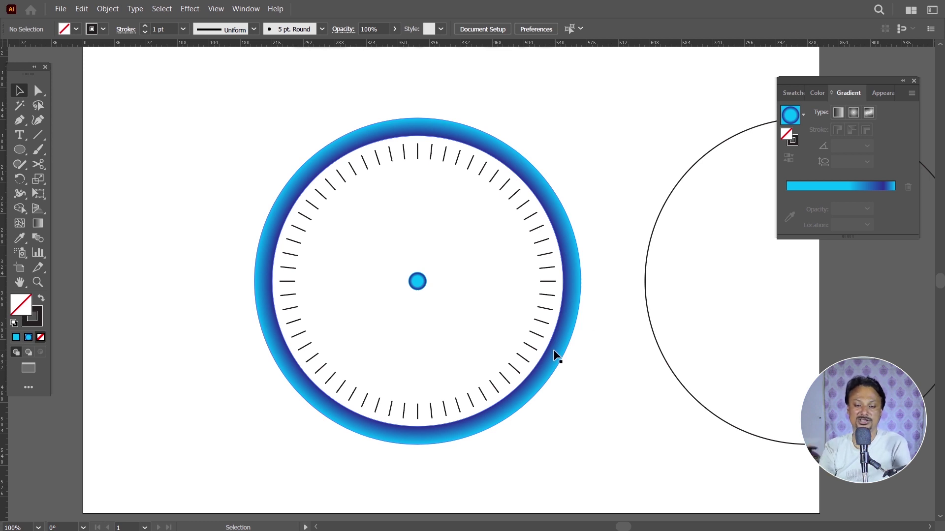
pyautogui.click(419, 155)
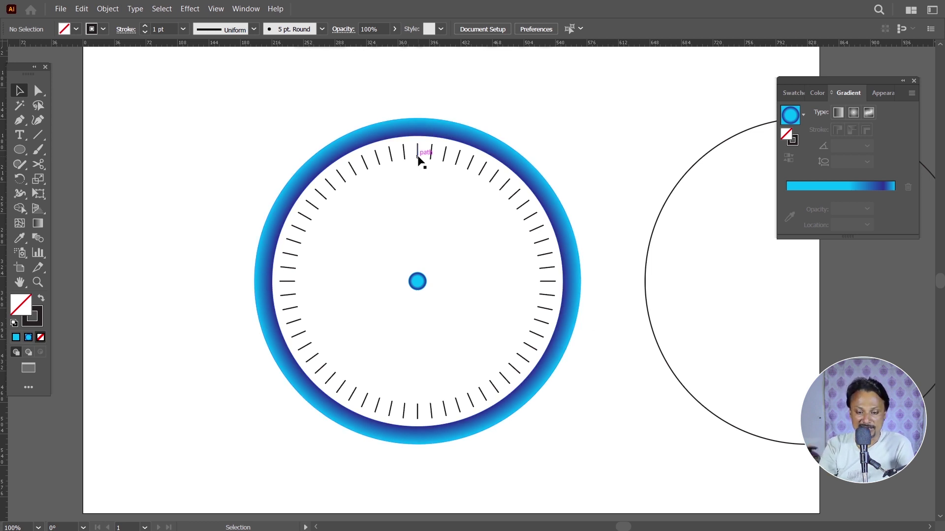
pyautogui.moveTo(417, 159); pyautogui.dragTo(418, 168)
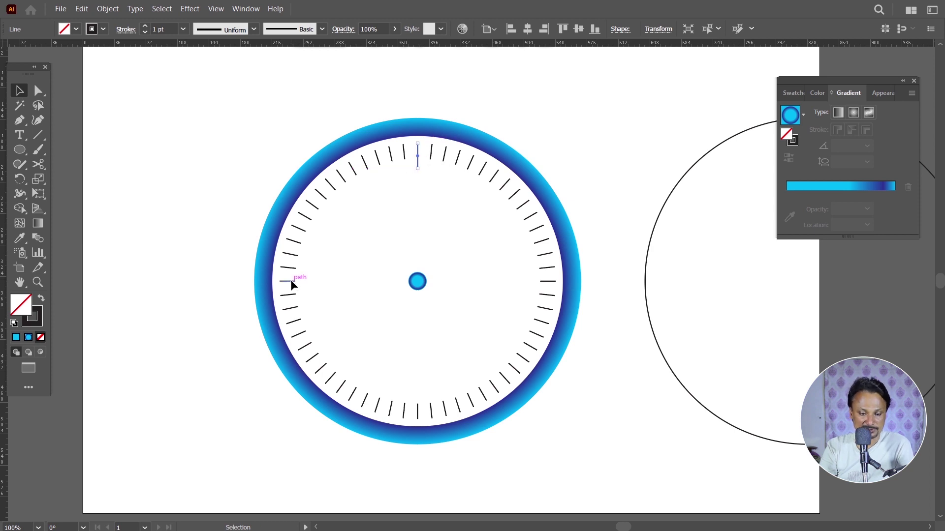
pyautogui.moveTo(295, 282); pyautogui.dragTo(304, 281)
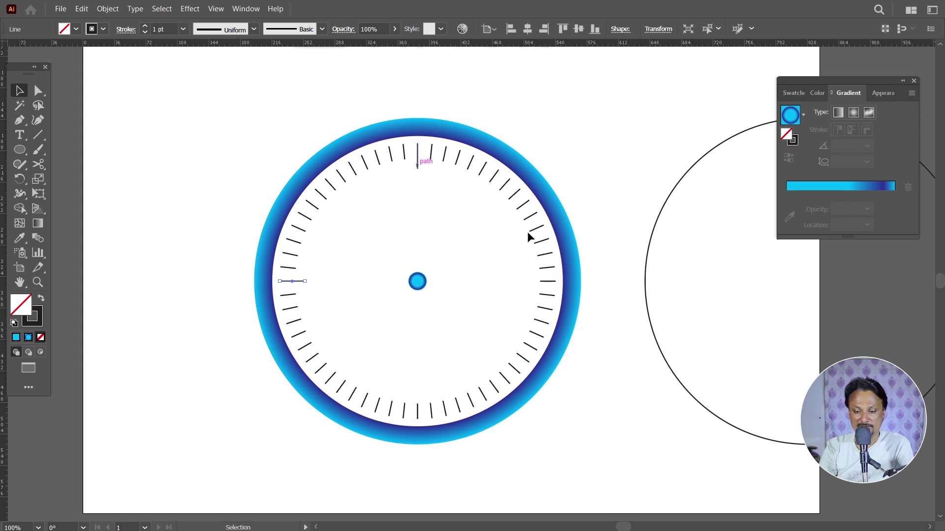
pyautogui.click(547, 268)
pyautogui.click(543, 282)
pyautogui.moveTo(540, 281); pyautogui.dragTo(531, 281)
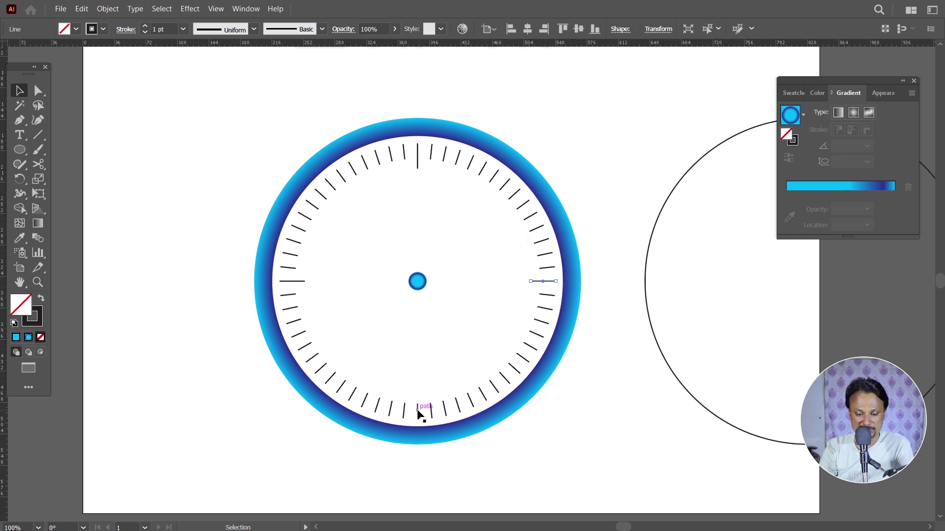
pyautogui.moveTo(418, 404); pyautogui.dragTo(417, 394)
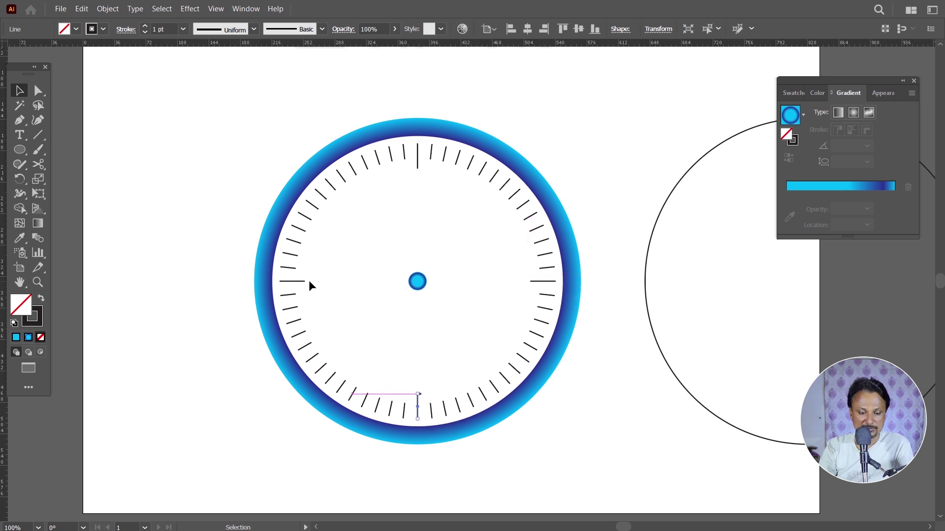
pyautogui.moveTo(305, 281); pyautogui.dragTo(305, 281)
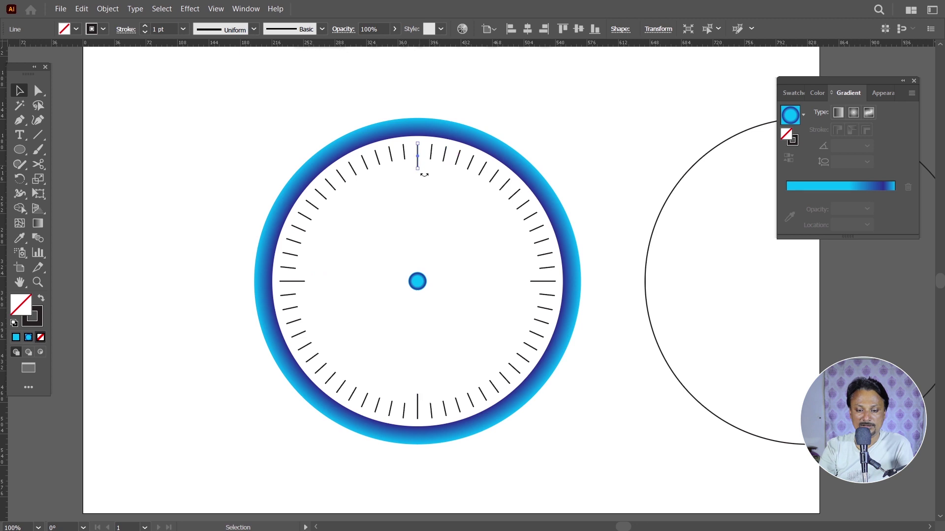
# Step: Give the four quarter-hour ticks a 2 pt stroke and dark blue fill and stroke
pyautogui.keyDown('shift'); pyautogui.click(543, 281); pyautogui.keyUp('shift')
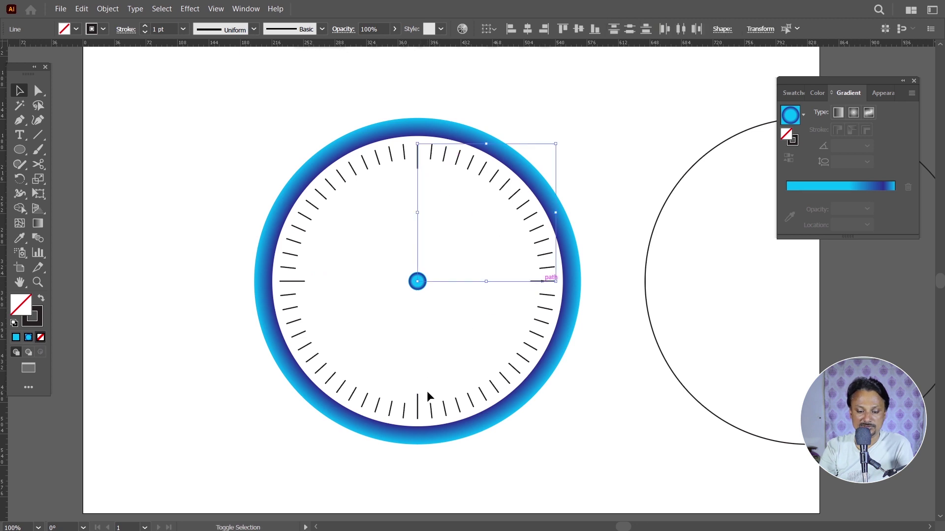
pyautogui.keyDown('shift'); pyautogui.click(417, 402); pyautogui.keyUp('shift')
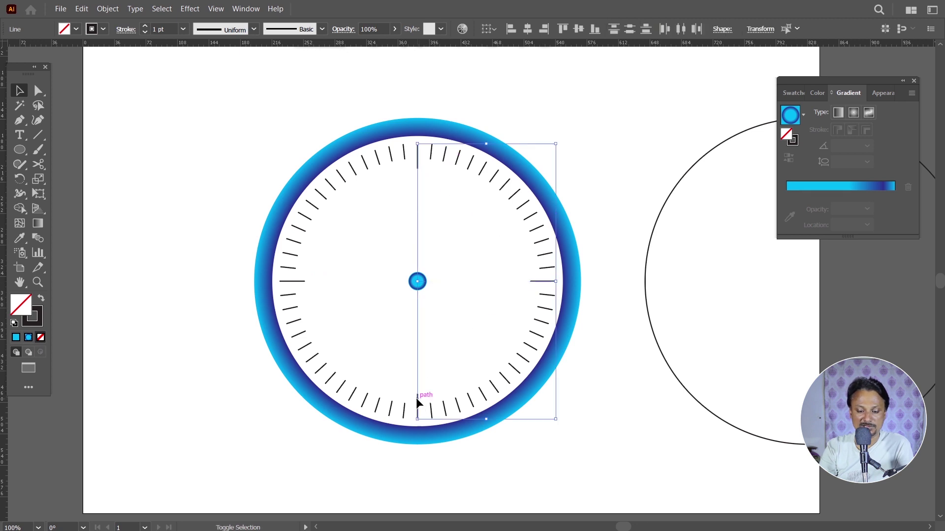
pyautogui.keyDown('shift'); pyautogui.click(300, 282); pyautogui.keyUp('shift')
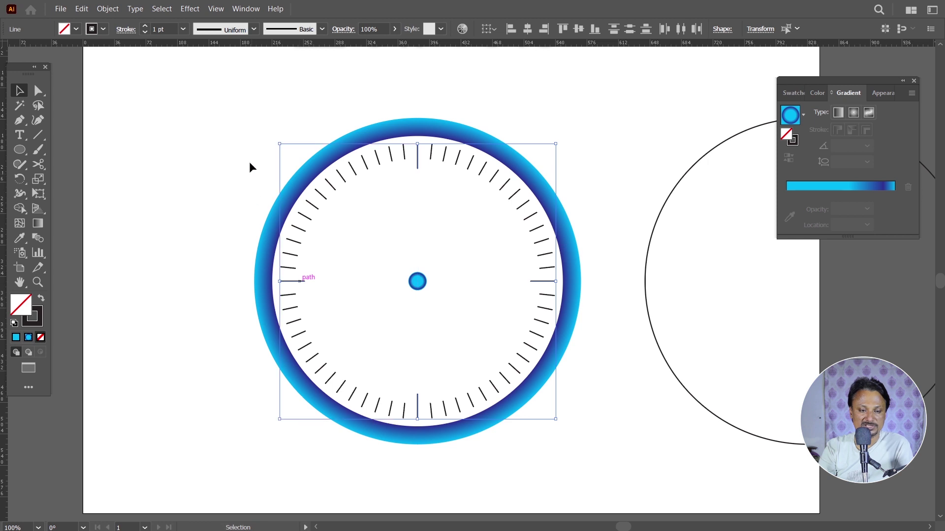
pyautogui.click(183, 30)
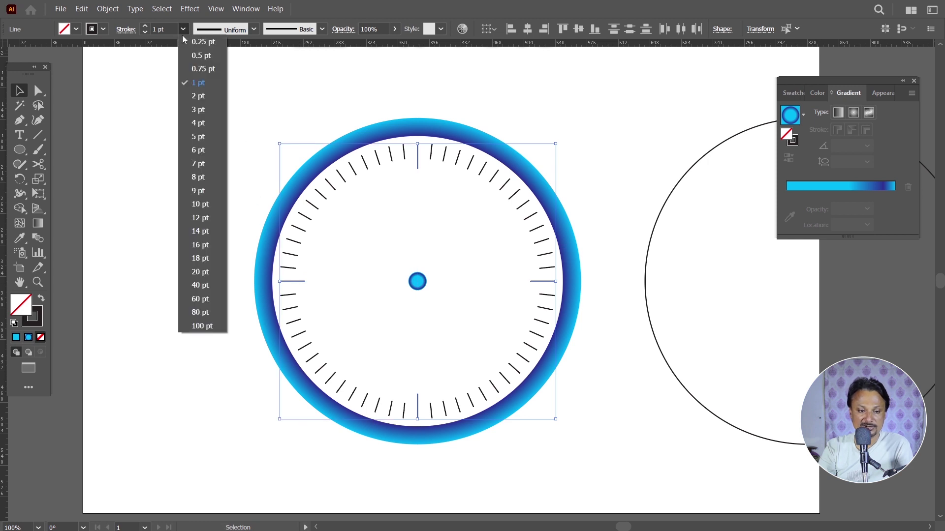
pyautogui.click(193, 93)
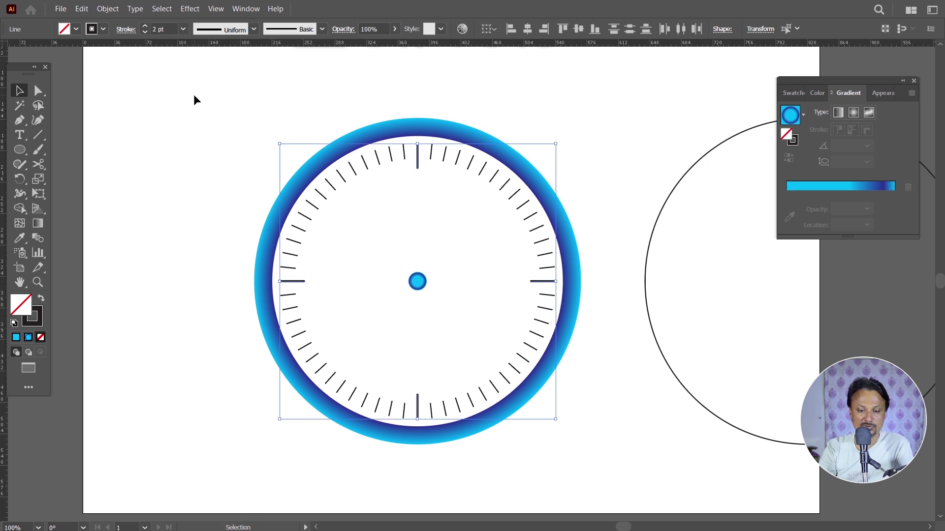
pyautogui.click(798, 93)
pyautogui.click(854, 133)
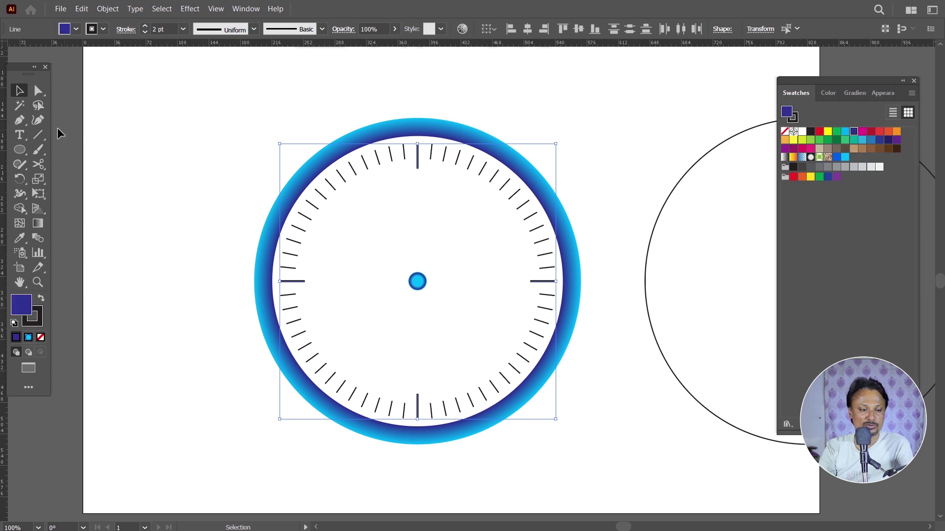
pyautogui.click(793, 119)
pyautogui.click(857, 133)
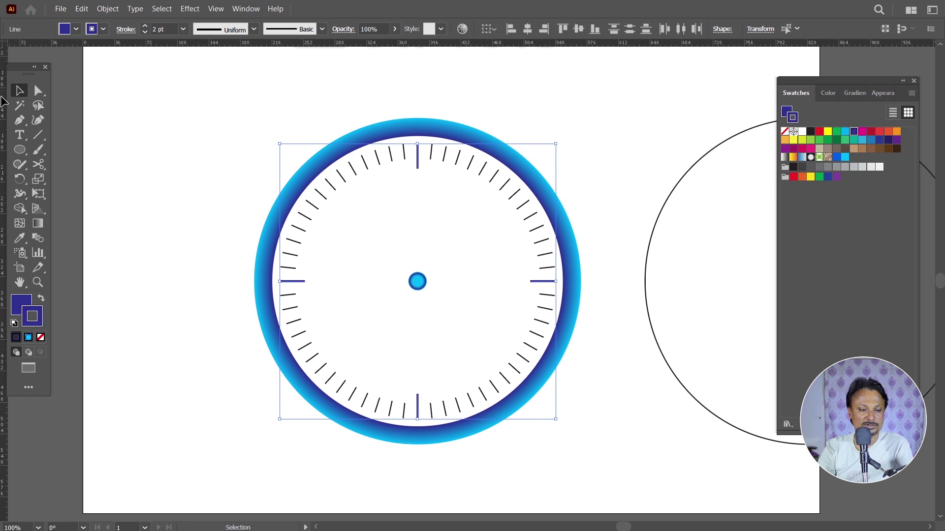
pyautogui.click(114, 102)
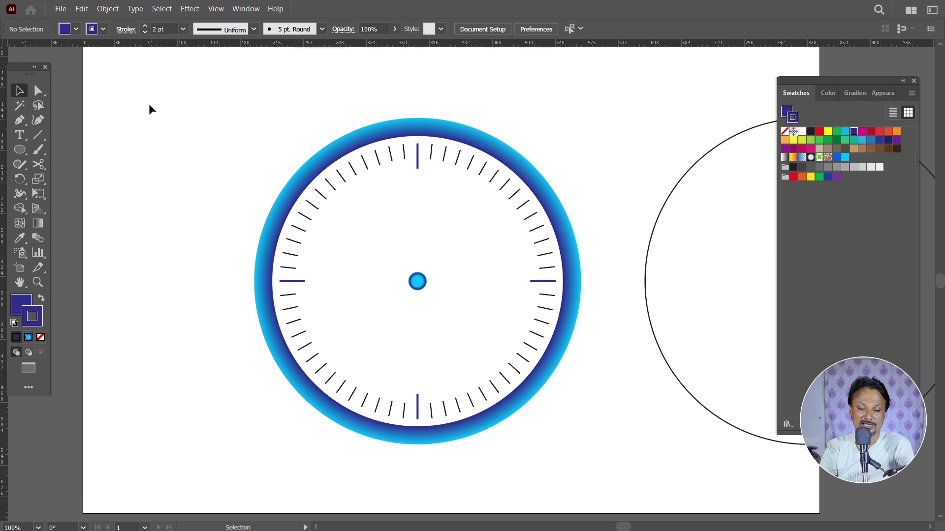
# Step: Move the whole clock face group to the right
pyautogui.click(412, 278)
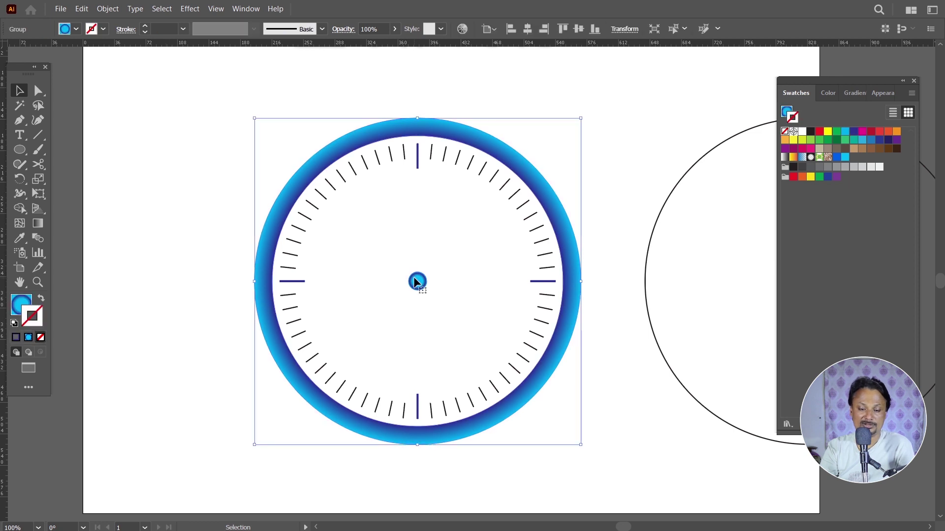
pyautogui.click(221, 144)
pyautogui.moveTo(226, 131); pyautogui.dragTo(632, 446)
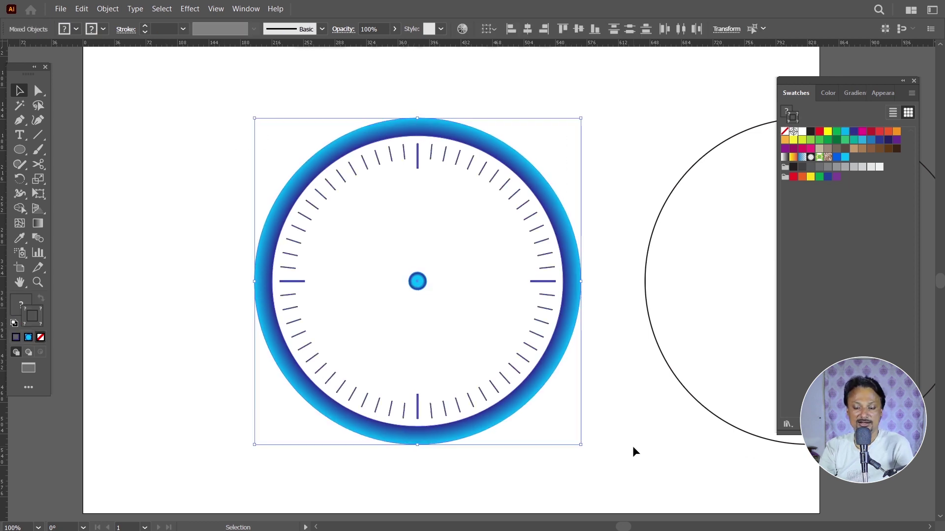
pyautogui.press('a')
pyautogui.press('v')
pyautogui.click(637, 444)
pyautogui.click(671, 369)
pyautogui.moveTo(558, 374); pyautogui.dragTo(637, 374)
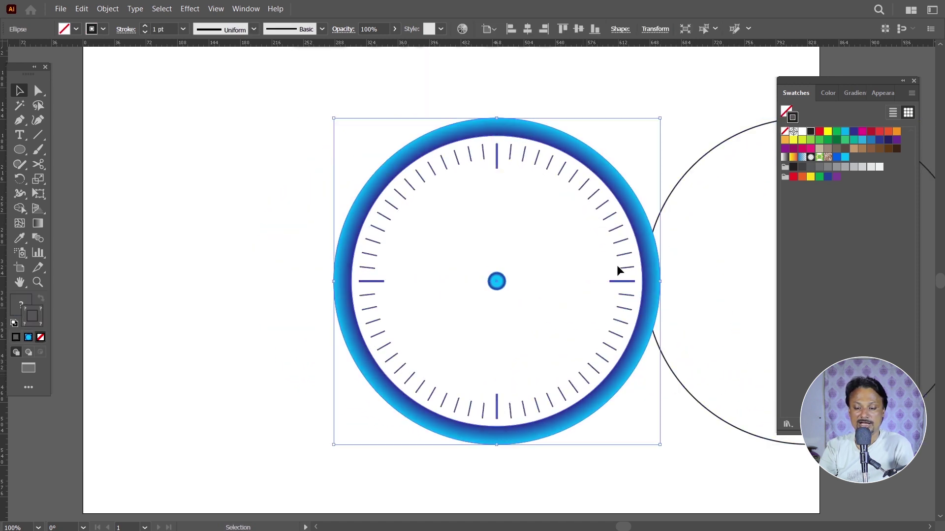
pyautogui.click(318, 134)
pyautogui.click(362, 252)
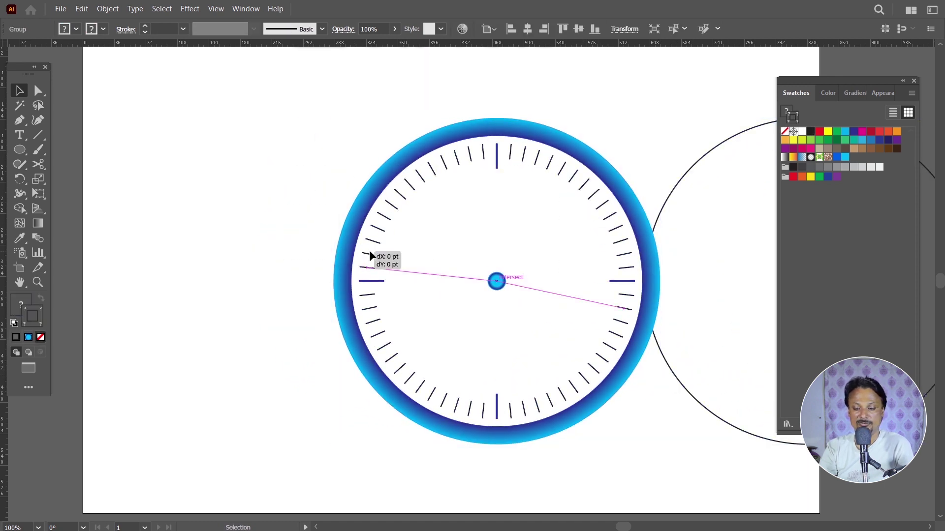
pyautogui.moveTo(362, 252); pyautogui.dragTo(420, 252)
# Step: Push the large outline circle about 110 pt right and collapse the colour panels to icons
pyautogui.click(716, 129)
pyautogui.click(710, 149)
pyautogui.moveTo(700, 401); pyautogui.dragTo(799, 404)
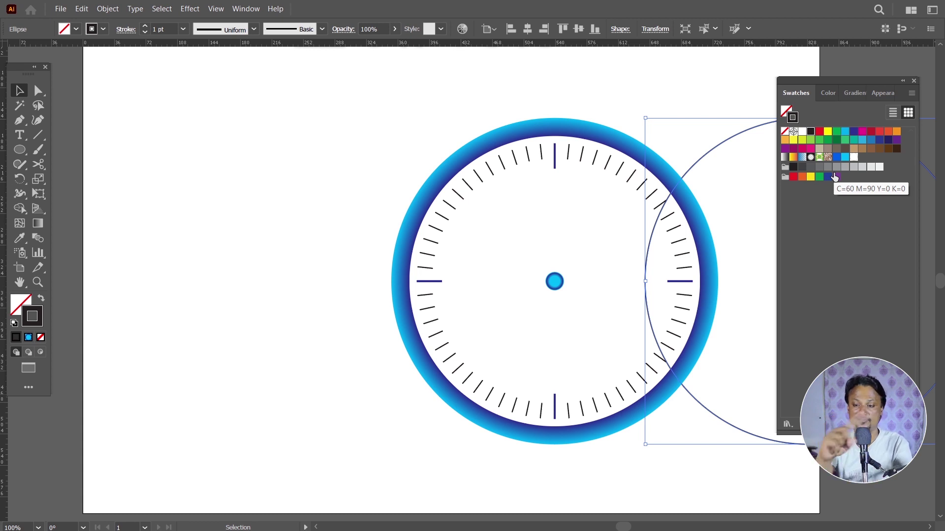
pyautogui.click(902, 81)
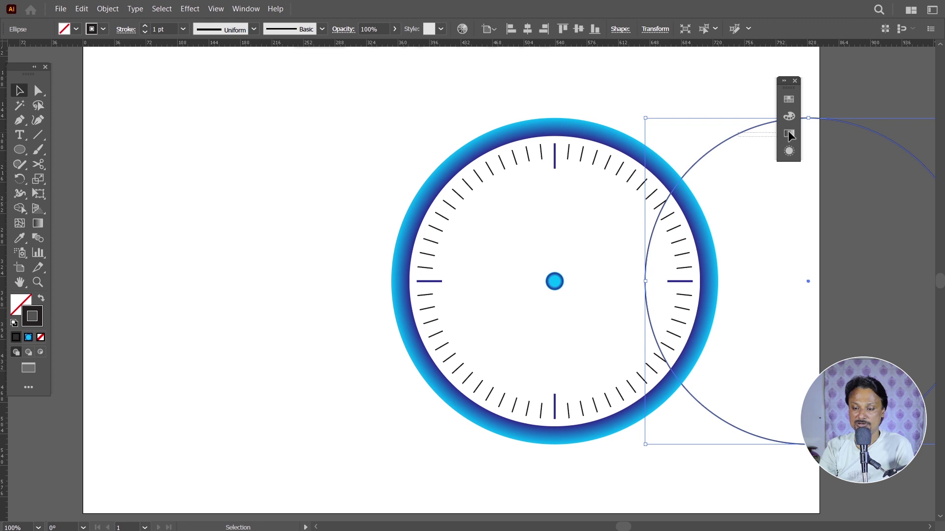
pyautogui.click(721, 115)
pyautogui.moveTo(733, 141); pyautogui.dragTo(829, 134)
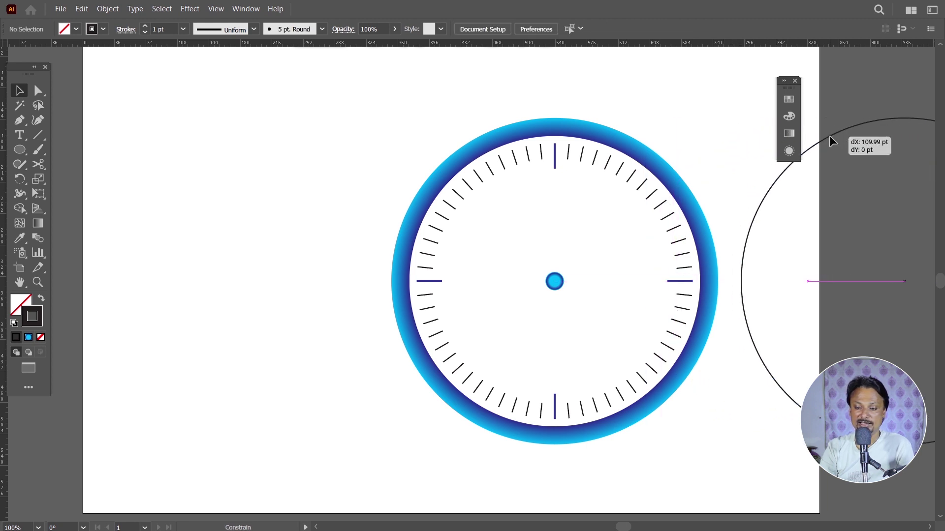
pyautogui.click(236, 154)
pyautogui.moveTo(26, 156); pyautogui.dragTo(67, 152)
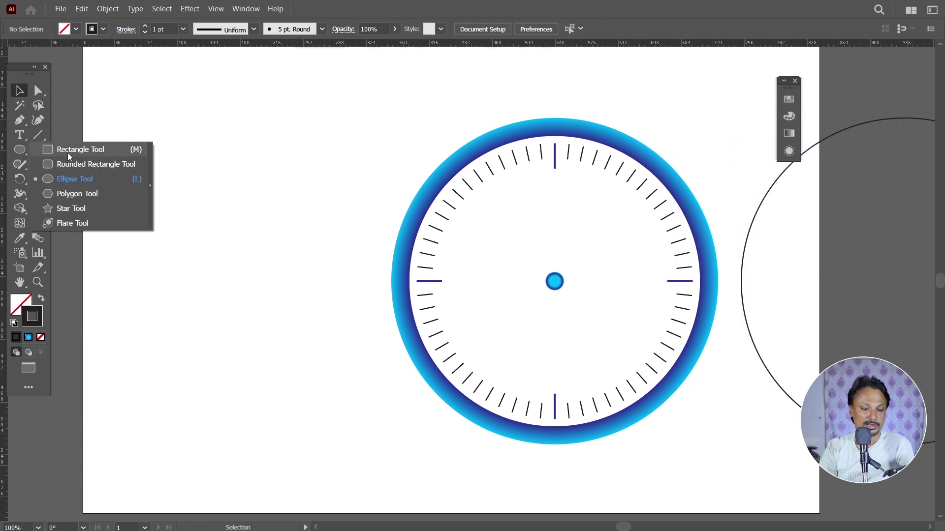
# Step: Draw a thin tall 0.25 pt rectangle from 12 o'clock past the centre and move it left of the clock
pyautogui.hscroll(3, 477, 204)
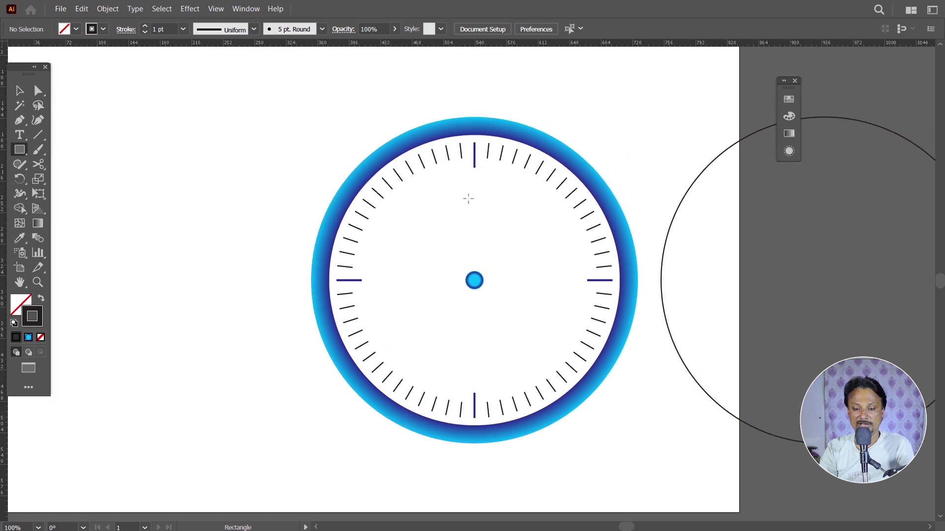
pyautogui.press('v')
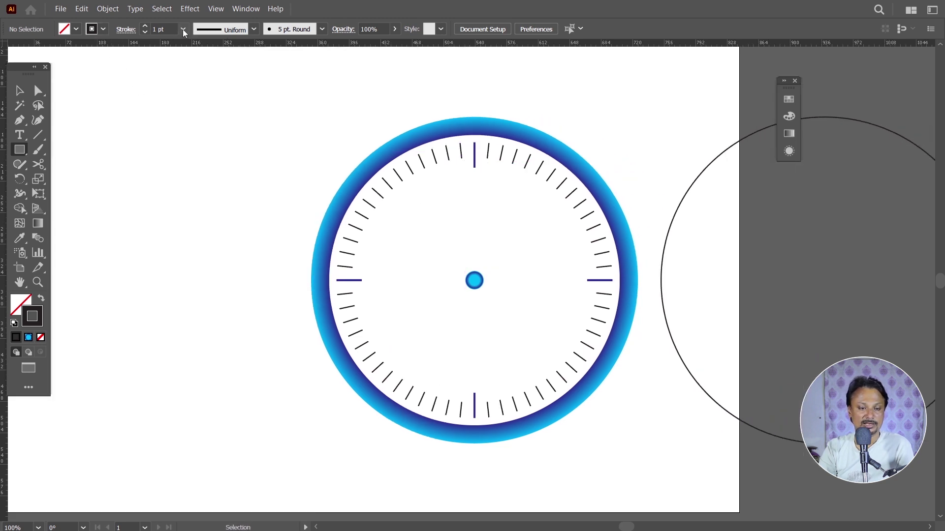
pyautogui.click(183, 30)
pyautogui.click(205, 43)
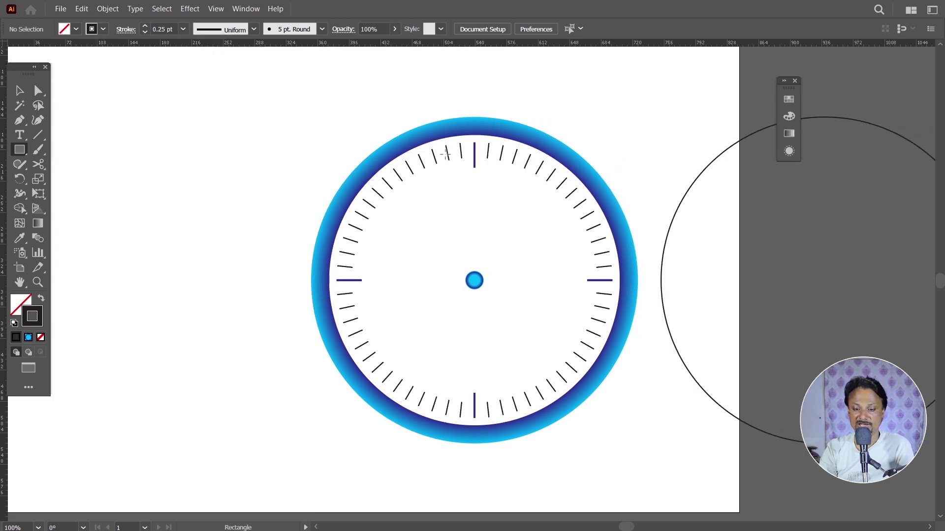
pyautogui.moveTo(471, 159); pyautogui.dragTo(479, 325)
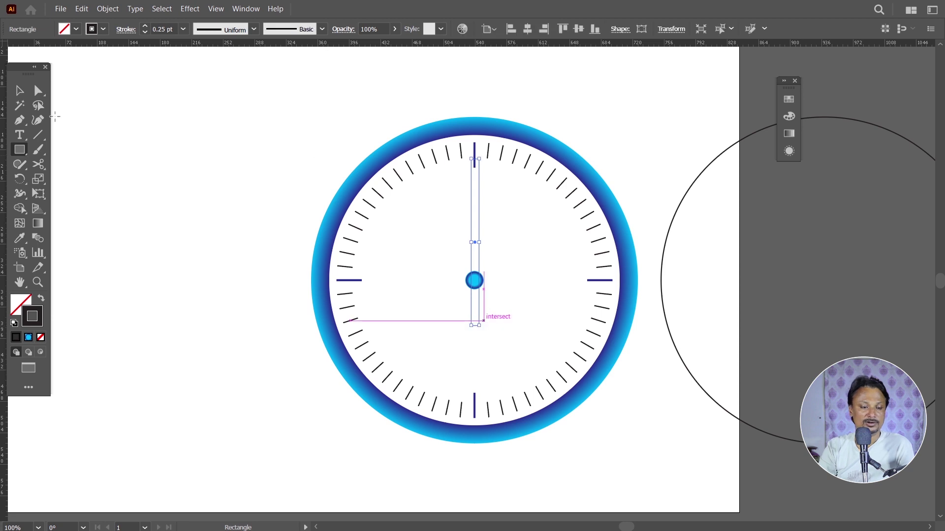
pyautogui.click(23, 97)
pyautogui.moveTo(478, 204); pyautogui.dragTo(214, 204)
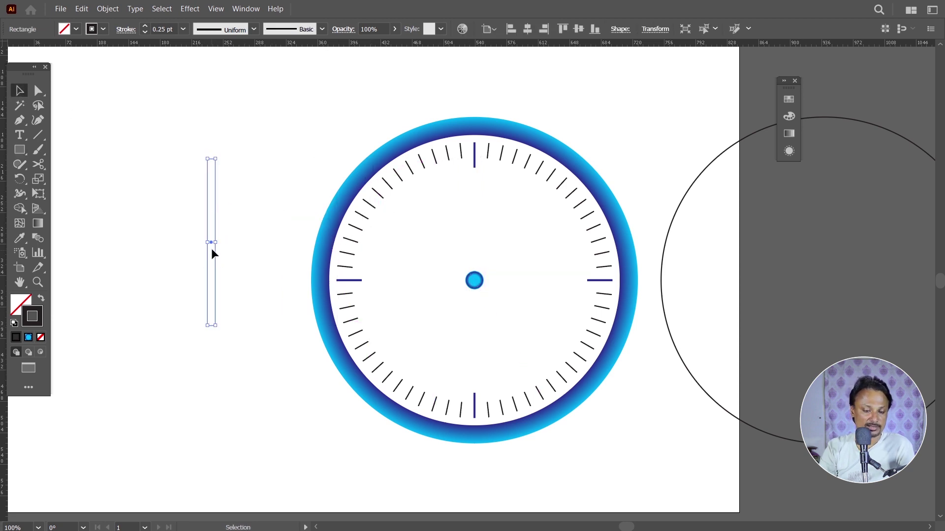
# Step: Zoom in and select the thin rectangle's top-left anchor point
pyautogui.scroll(2, 211, 249)
pyautogui.click(218, 61)
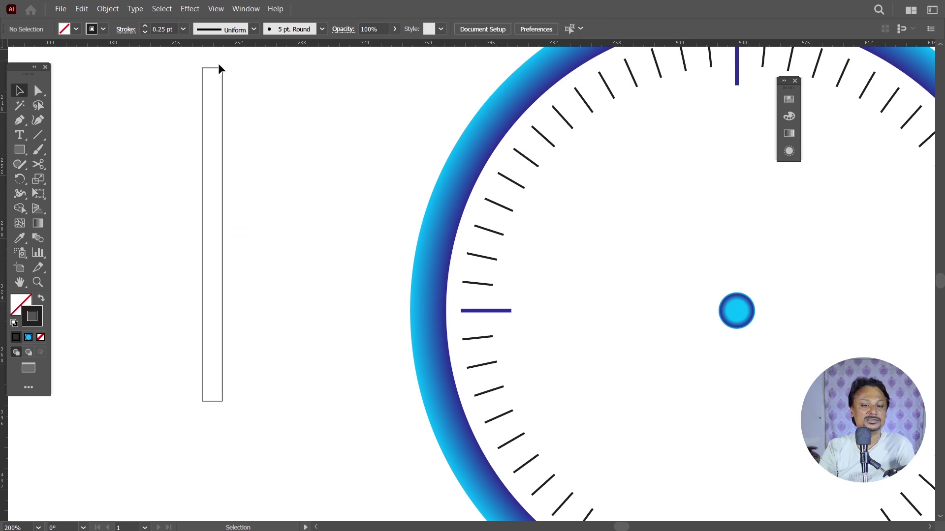
pyautogui.moveTo(218, 69); pyautogui.dragTo(218, 77)
pyautogui.click(38, 93)
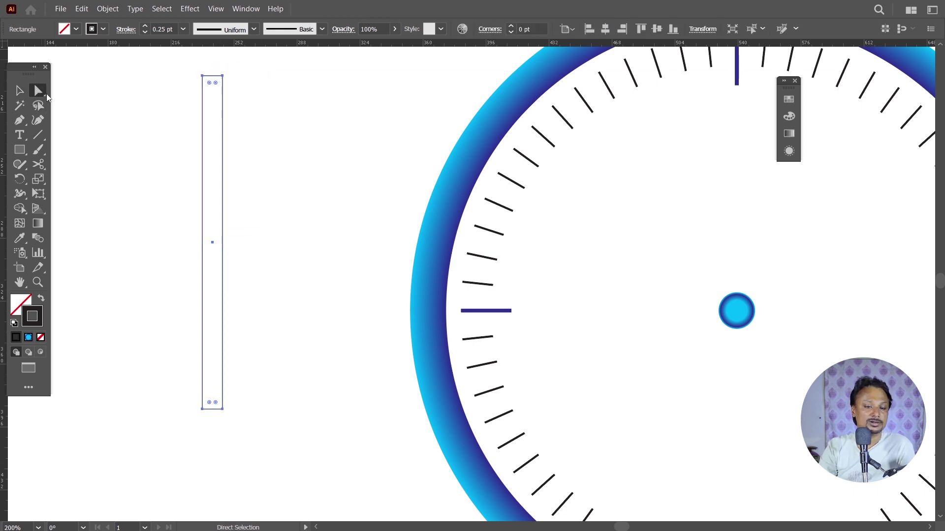
pyautogui.scroll(3, 210, 80)
pyautogui.moveTo(172, 63); pyautogui.dragTo(200, 90)
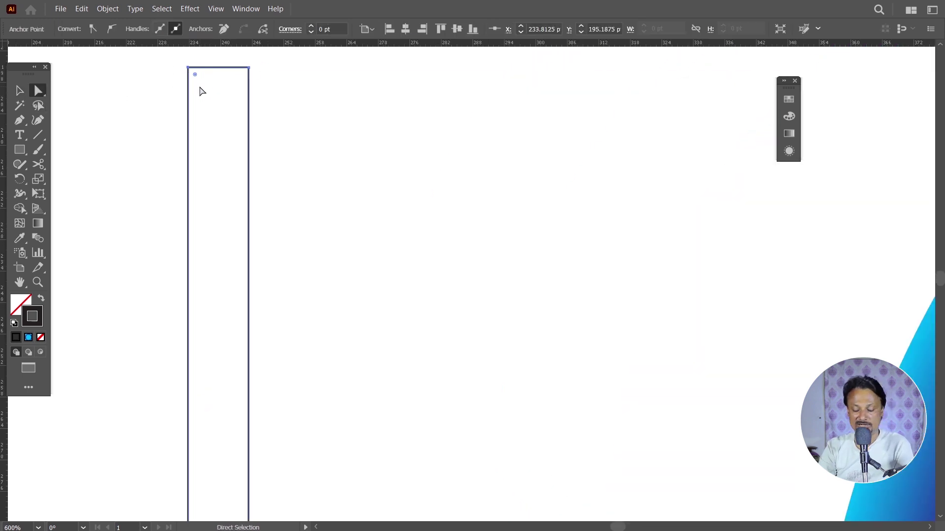
pyautogui.click(39, 91)
pyautogui.click(81, 93)
# Step: Nudge the top corner points inward with arrow keys to taper the hand's top
pyautogui.press('Right')
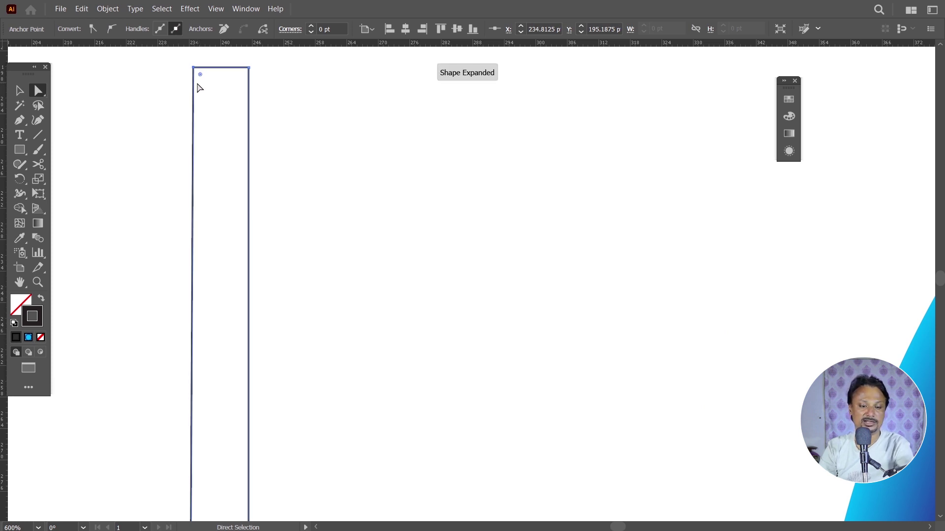
pyautogui.press('Right')
pyautogui.press('Right')
pyautogui.moveTo(261, 63); pyautogui.dragTo(236, 93)
pyautogui.press('Left')
pyautogui.press('Left')
pyautogui.press('Left')
pyautogui.moveTo(178, 60)
pyautogui.mouseDown()
pyautogui.moveTo(276, 85)
pyautogui.moveTo(231, 81)
pyautogui.moveTo(224, 101)
pyautogui.mouseUp()
pyautogui.click(20, 90)
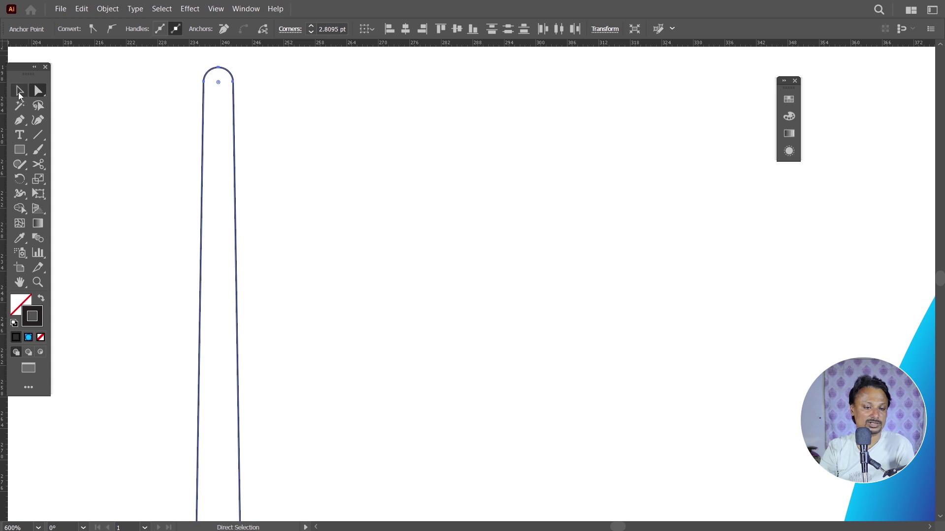
pyautogui.click(351, 129)
# Step: Select the hand's two bottom anchors and drag the corner widget to round them
pyautogui.keyDown('alt'); pyautogui.scroll(-4, 347, 132); pyautogui.keyUp('alt')
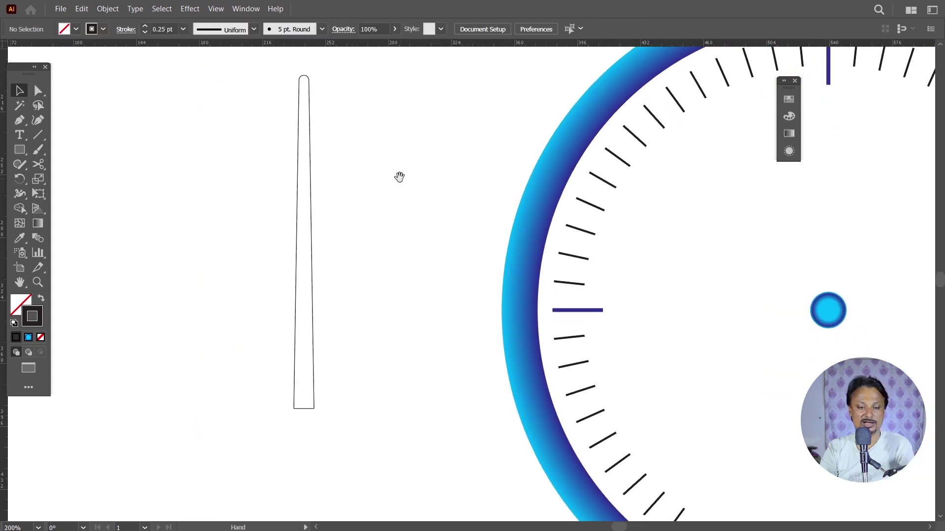
pyautogui.keyDown('alt'); pyautogui.scroll(2, 369, 417); pyautogui.keyUp('alt')
pyautogui.keyDown('alt'); pyautogui.scroll(2, 199, 377); pyautogui.keyUp('alt')
pyautogui.moveTo(198, 373); pyautogui.dragTo(316, 421)
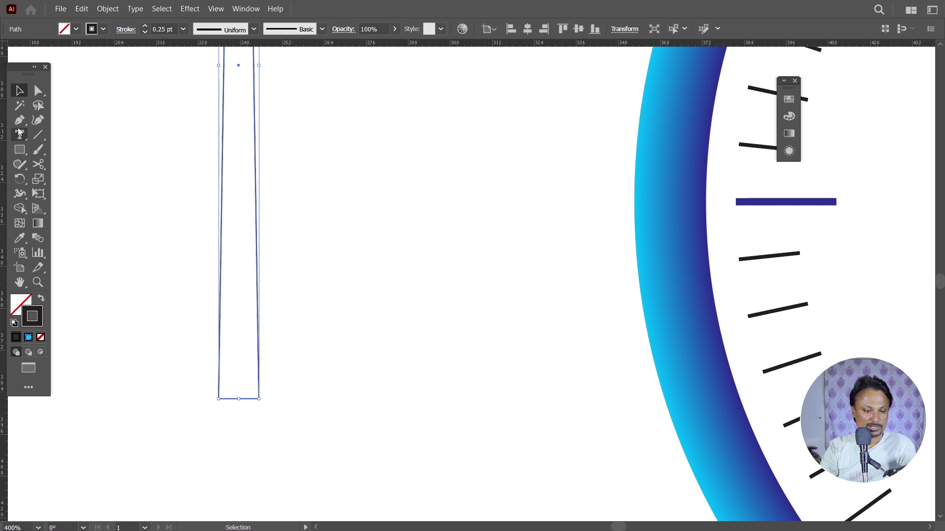
pyautogui.press('a')
pyautogui.moveTo(191, 389)
pyautogui.mouseDown()
pyautogui.moveTo(333, 422)
pyautogui.moveTo(325, 423)
pyautogui.mouseUp()
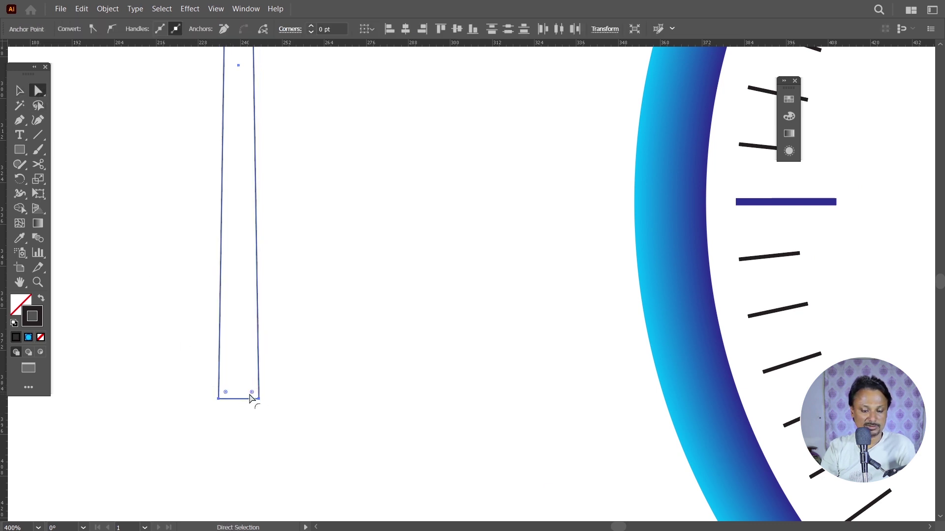
pyautogui.moveTo(254, 396); pyautogui.dragTo(253, 359)
# Step: Zoom out so the hand and clock both fit, and reselect the hand
pyautogui.click(19, 92)
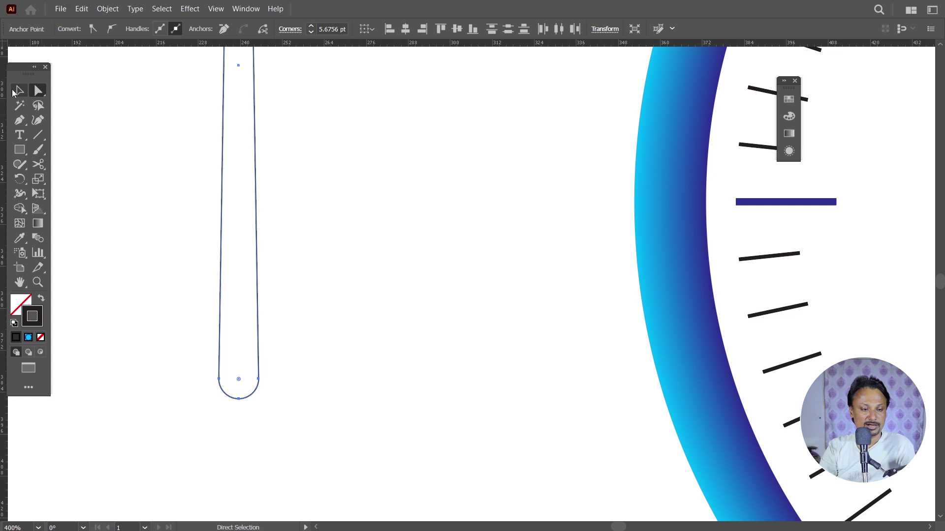
pyautogui.click(299, 175)
pyautogui.scroll(-3, 300, 179)
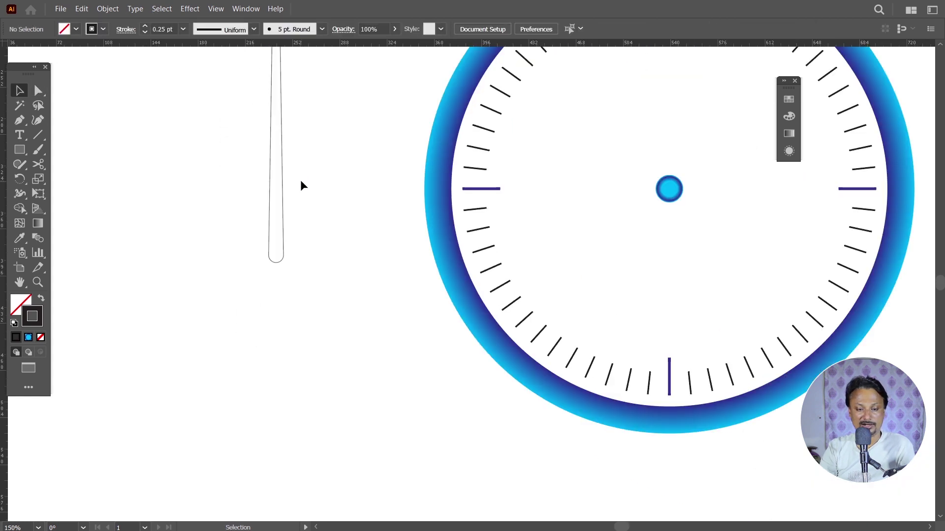
pyautogui.moveTo(281, 261); pyautogui.dragTo(279, 287)
pyautogui.moveTo(297, 208); pyautogui.dragTo(276, 302)
pyautogui.click(257, 283)
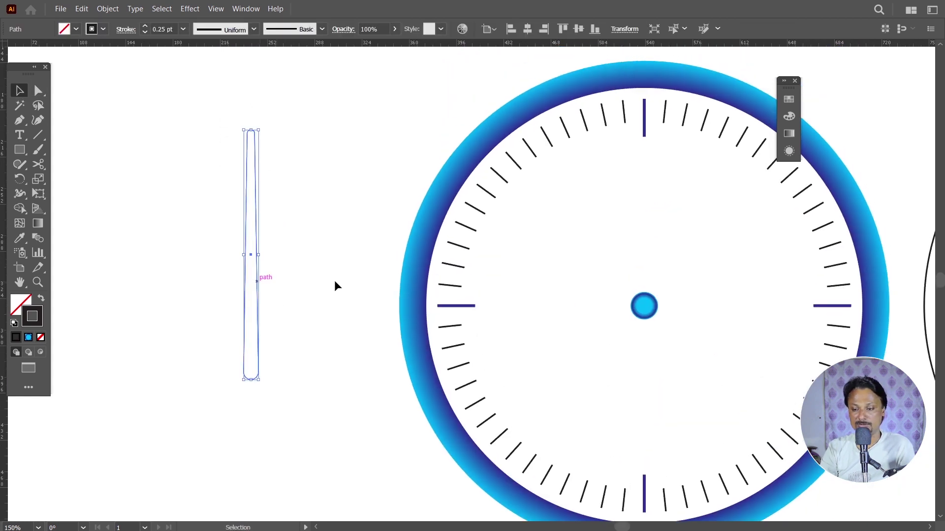
# Step: Fill the hand with the dark blue swatch, set its stroke to None, and drag it onto the clock centre
pyautogui.click(789, 100)
pyautogui.moveTo(746, 100); pyautogui.dragTo(874, 83)
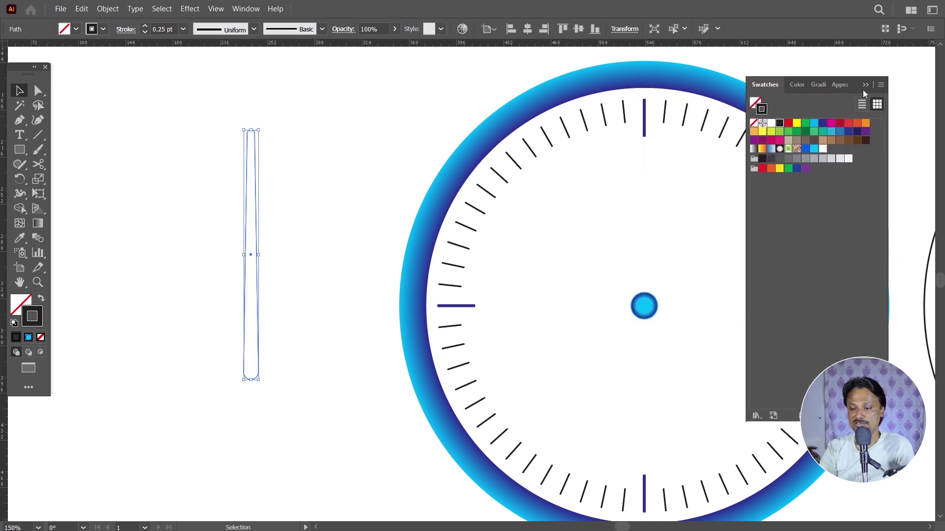
pyautogui.moveTo(689, 101); pyautogui.dragTo(602, 87)
pyautogui.click(775, 93)
pyautogui.click(839, 116)
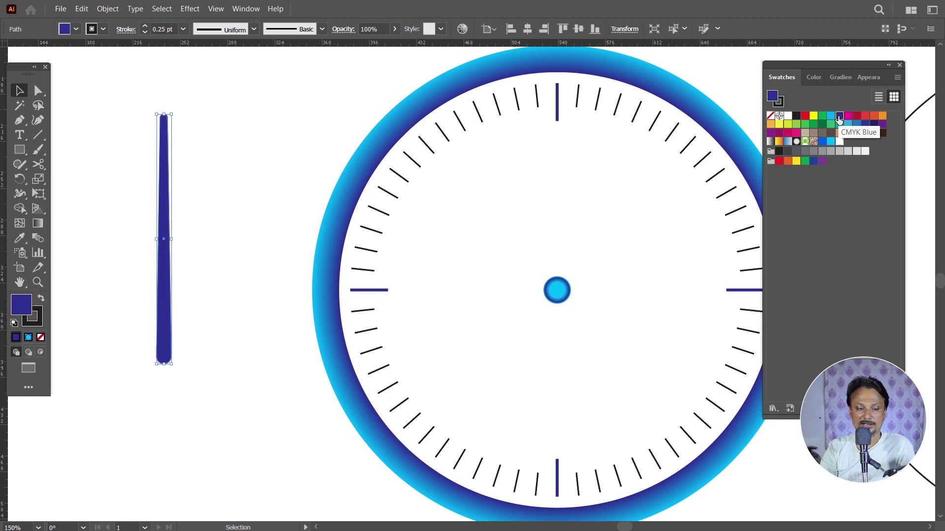
pyautogui.click(779, 103)
pyautogui.click(771, 116)
pyautogui.click(246, 125)
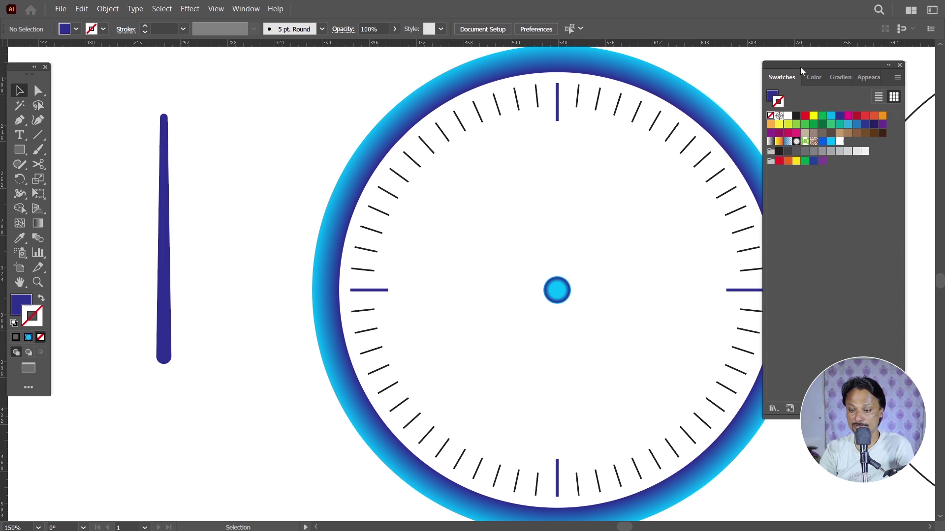
pyautogui.moveTo(800, 69); pyautogui.dragTo(874, 70)
pyautogui.moveTo(163, 189)
pyautogui.mouseDown()
pyautogui.moveTo(589, 260)
pyautogui.moveTo(578, 212)
pyautogui.mouseUp()
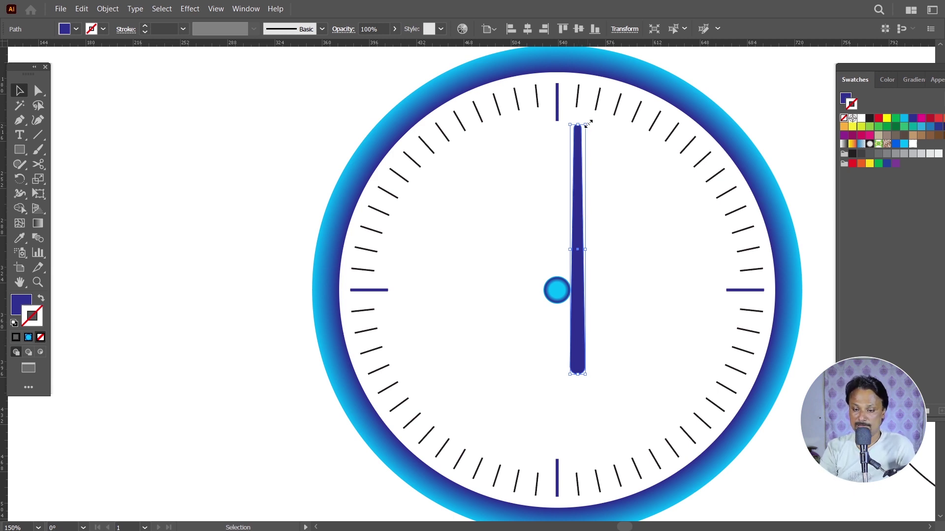
# Step: Rotate the hand toward one o'clock and Alt-drag a shorter copy across the centre as a second hand
pyautogui.moveTo(587, 120); pyautogui.dragTo(633, 170)
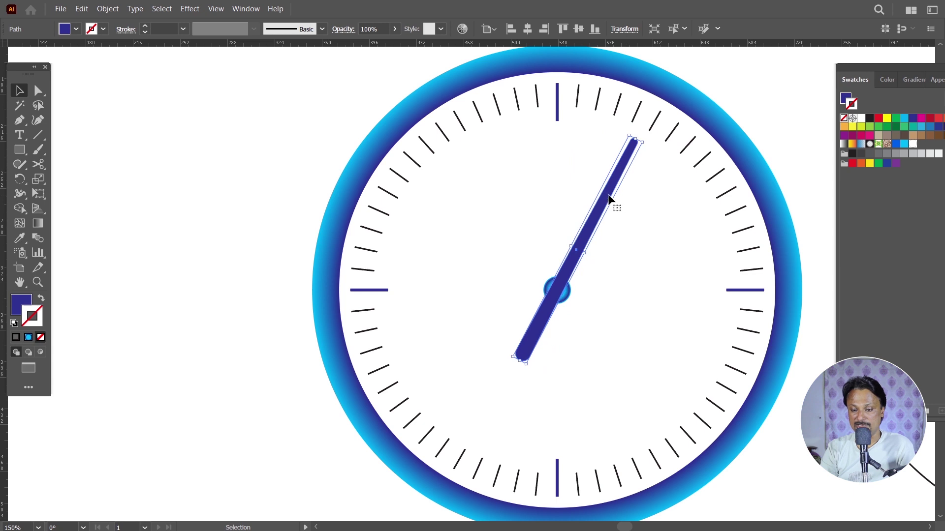
pyautogui.moveTo(652, 148); pyautogui.dragTo(641, 174)
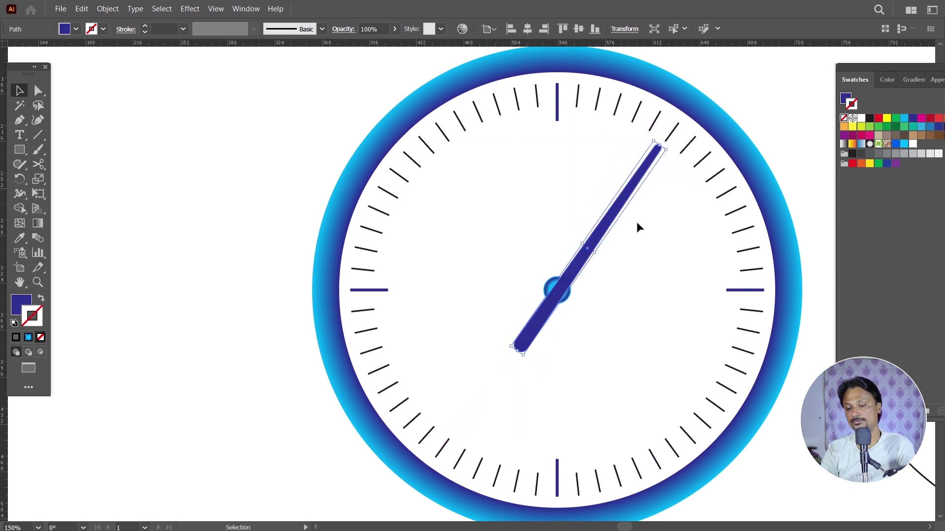
pyautogui.moveTo(616, 187)
pyautogui.mouseDown()
pyautogui.moveTo(570, 170)
pyautogui.moveTo(391, 185)
pyautogui.mouseUp()
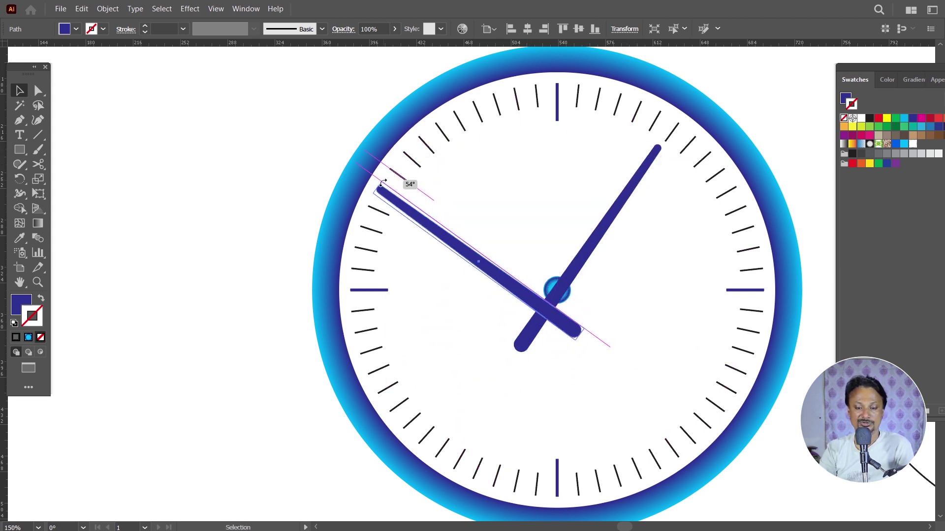
pyautogui.moveTo(450, 248); pyautogui.dragTo(489, 251)
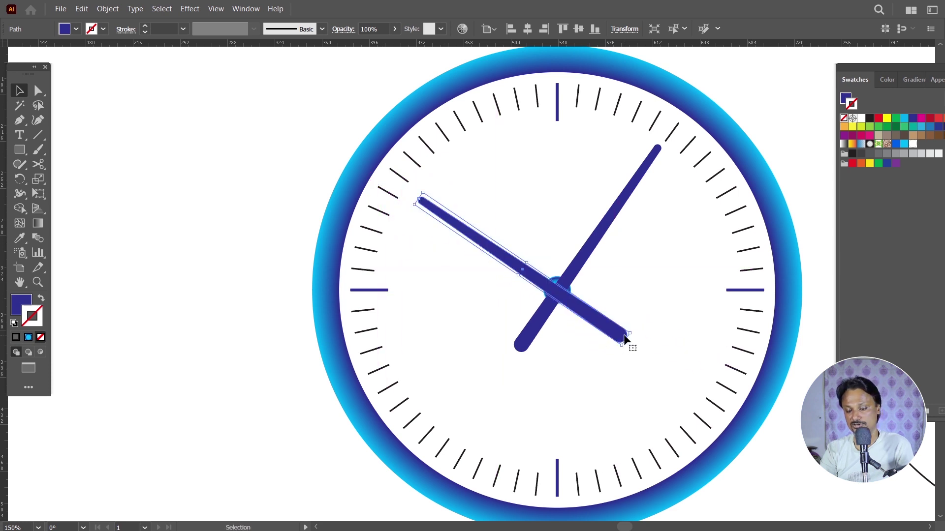
pyautogui.moveTo(624, 338); pyautogui.dragTo(597, 328)
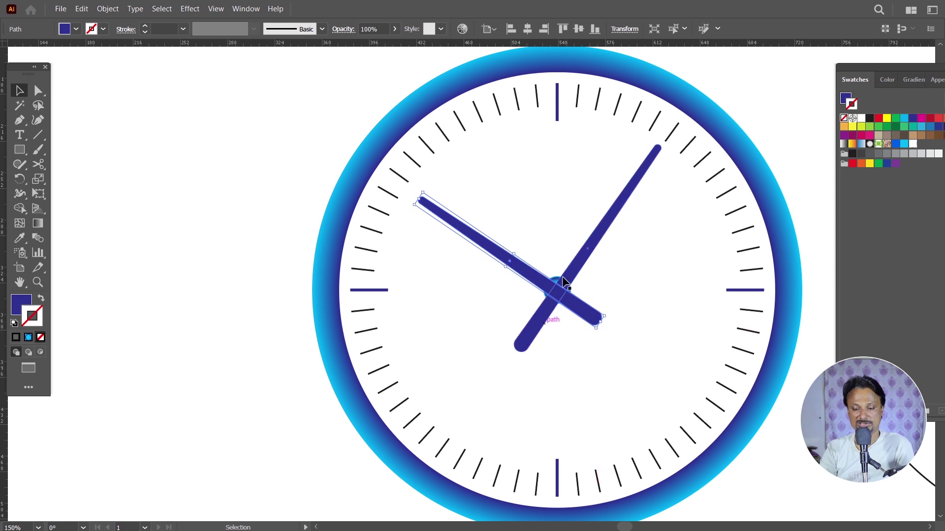
pyautogui.moveTo(564, 297); pyautogui.dragTo(559, 286)
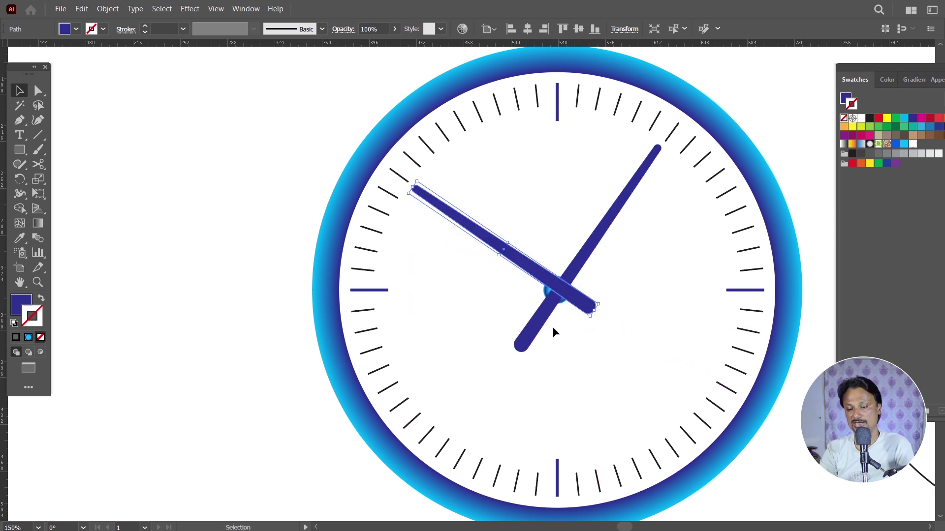
# Step: Fine-tune the minute hand's angle and nudge the hour hand onto the centre dot
pyautogui.keyDown('shift'); pyautogui.click(576, 278); pyautogui.keyUp('shift')
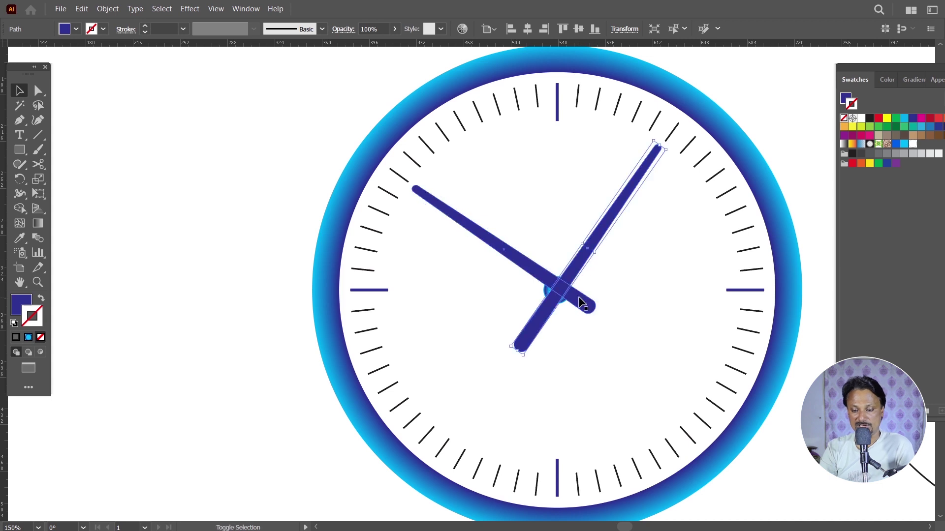
pyautogui.moveTo(579, 281); pyautogui.dragTo(583, 300)
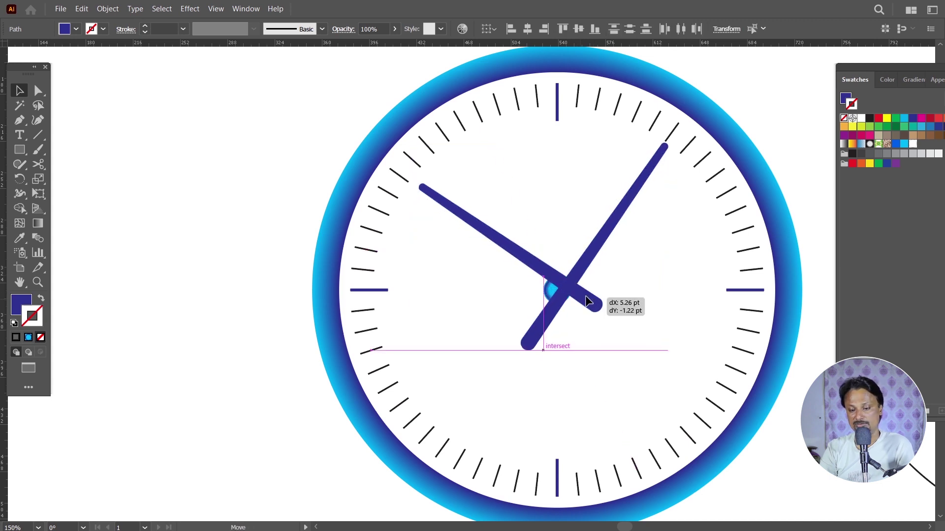
pyautogui.click(774, 106)
pyautogui.click(654, 164)
pyautogui.moveTo(672, 148); pyautogui.dragTo(678, 150)
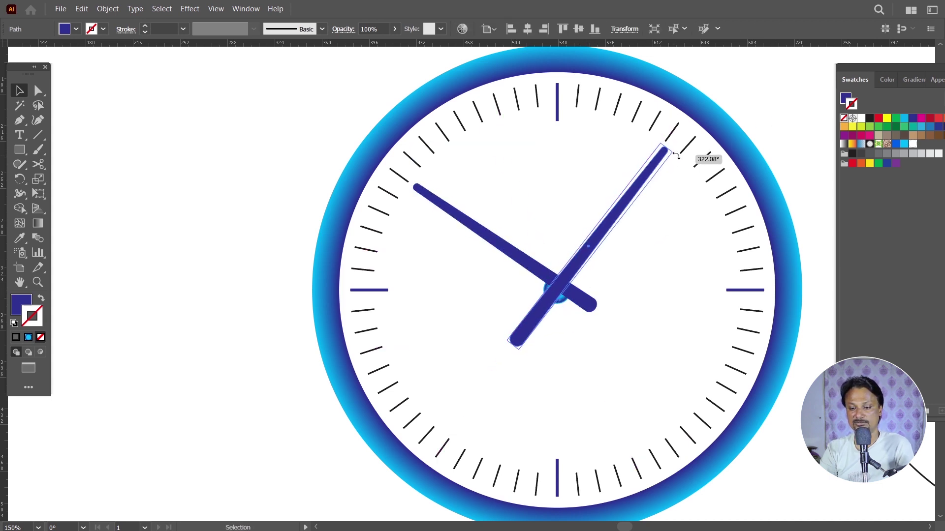
pyautogui.click(734, 105)
pyautogui.moveTo(576, 301); pyautogui.dragTo(571, 302)
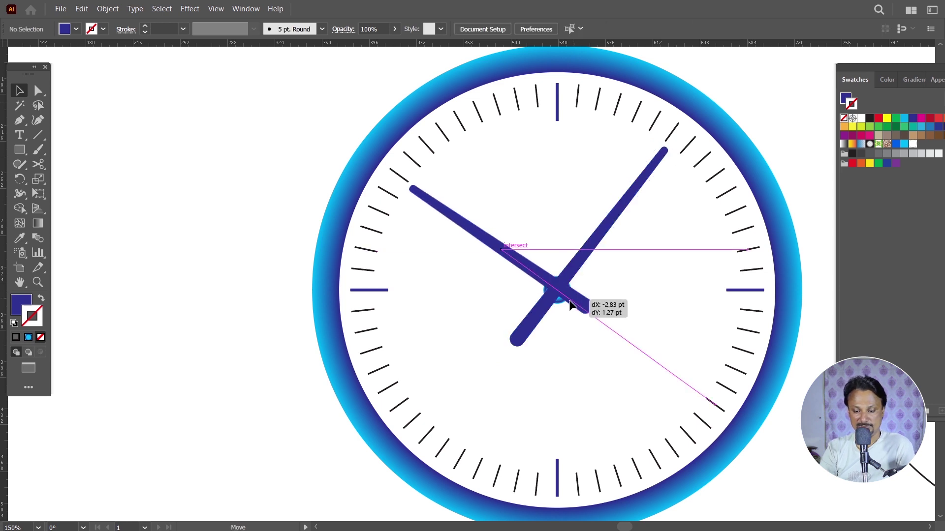
pyautogui.click(770, 144)
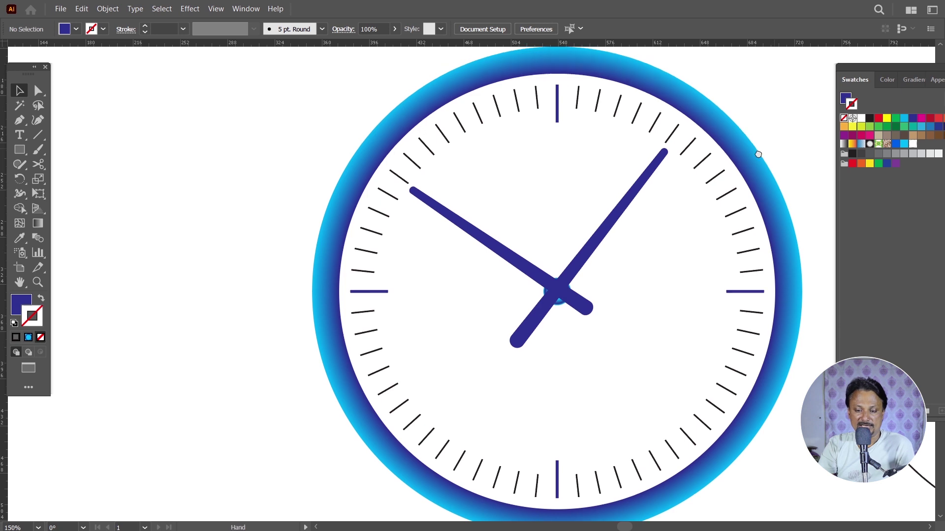
# Step: Nudge the long minute hand up-right and pull in the short hour hand's end
pyautogui.hscroll(1, 744, 157)
pyautogui.hscroll(1, 721, 147)
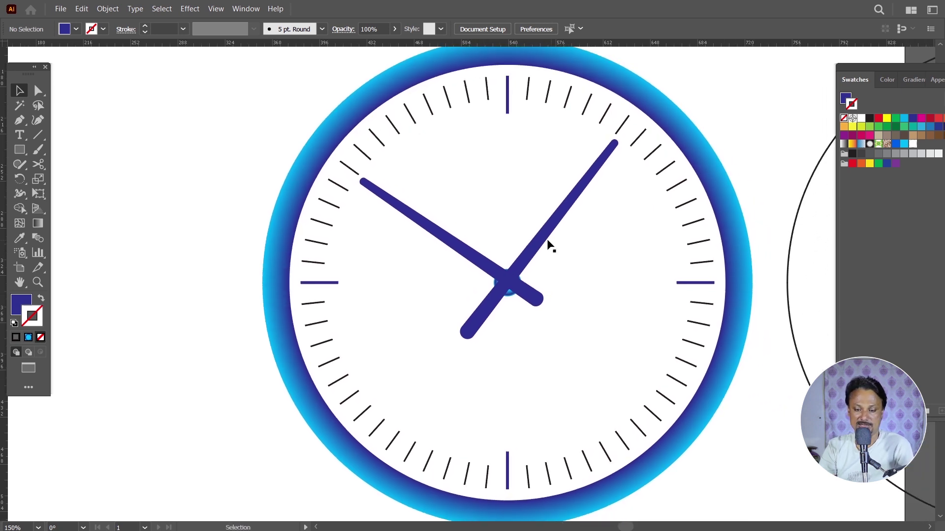
pyautogui.click(548, 245)
pyautogui.moveTo(547, 240); pyautogui.dragTo(553, 233)
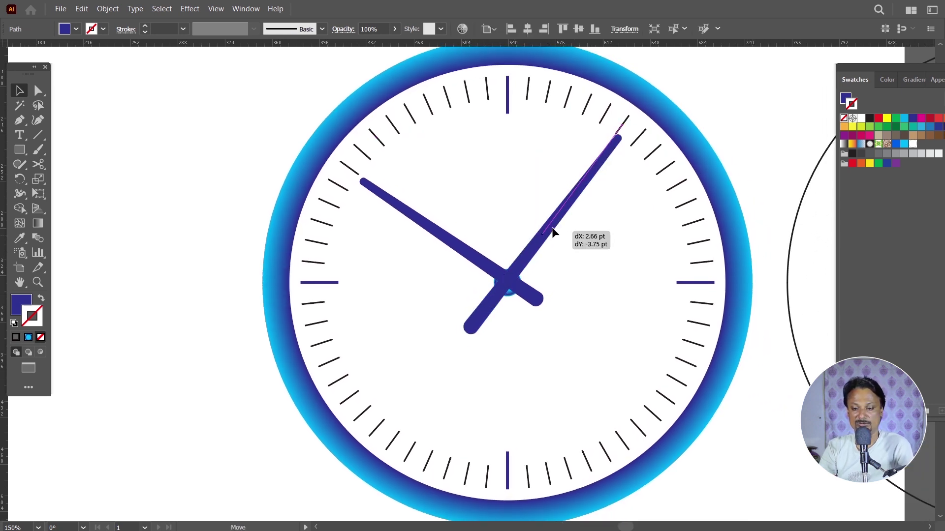
pyautogui.click(535, 305)
pyautogui.moveTo(364, 183); pyautogui.dragTo(373, 188)
pyautogui.click(151, 172)
# Step: Rotate the long minute hand slightly so it points toward 1
pyautogui.hscroll(1, 586, 321)
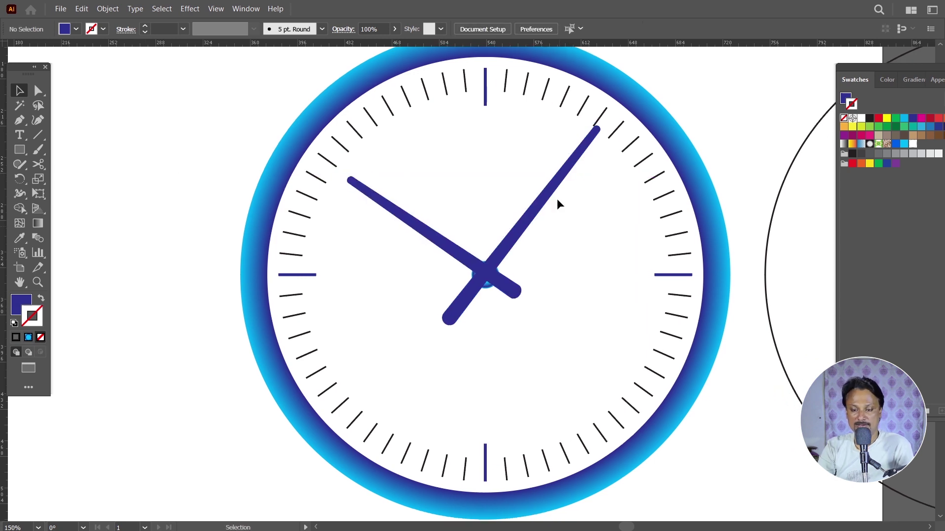
pyautogui.click(571, 166)
pyautogui.click(613, 130)
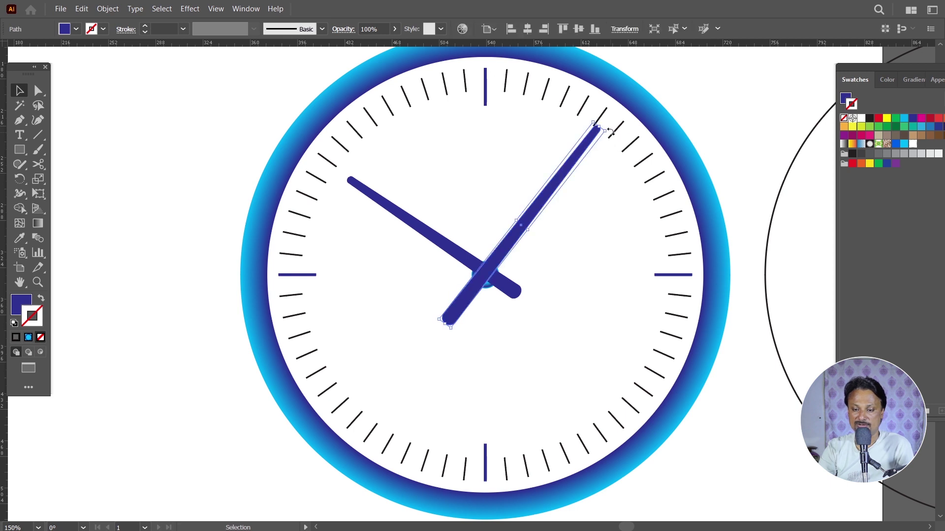
pyautogui.moveTo(609, 130); pyautogui.dragTo(620, 123)
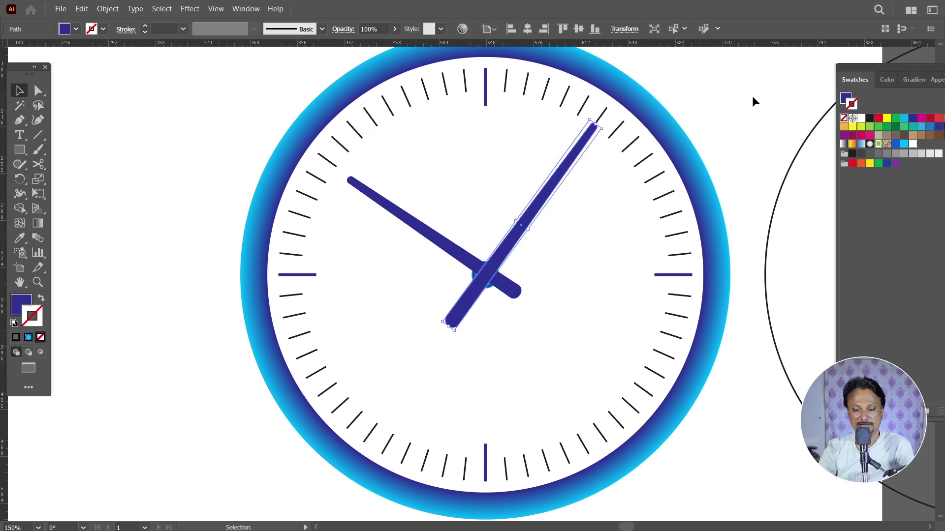
pyautogui.click(751, 96)
# Step: Enter and exit isolation mode on the hour hand, then recentre the clock
pyautogui.click(508, 283)
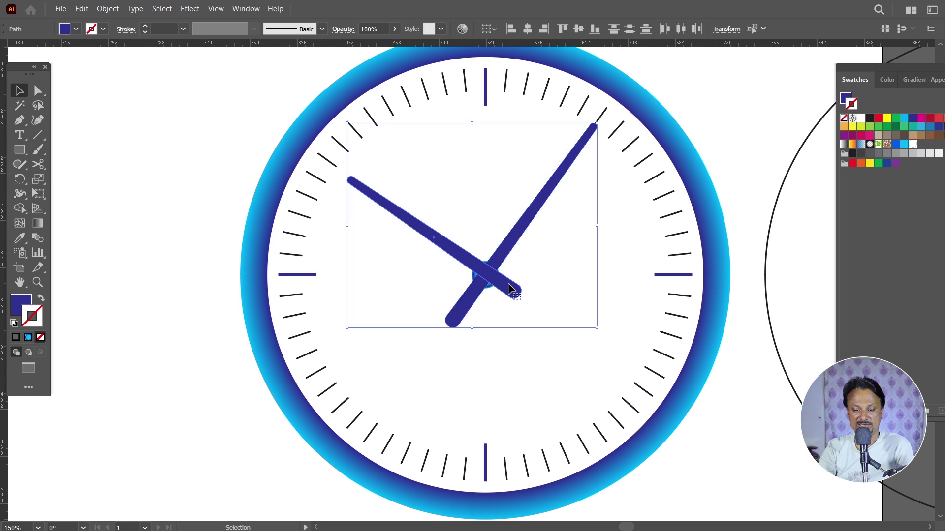
pyautogui.doubleClick(508, 283)
pyautogui.doubleClick(755, 184)
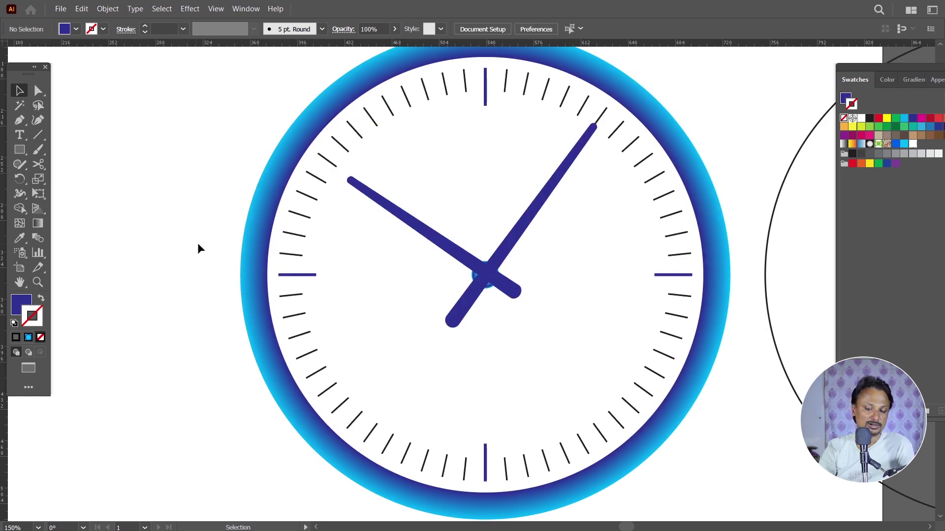
pyautogui.moveTo(196, 243); pyautogui.dragTo(222, 231)
pyautogui.moveTo(20, 149); pyautogui.dragTo(83, 149)
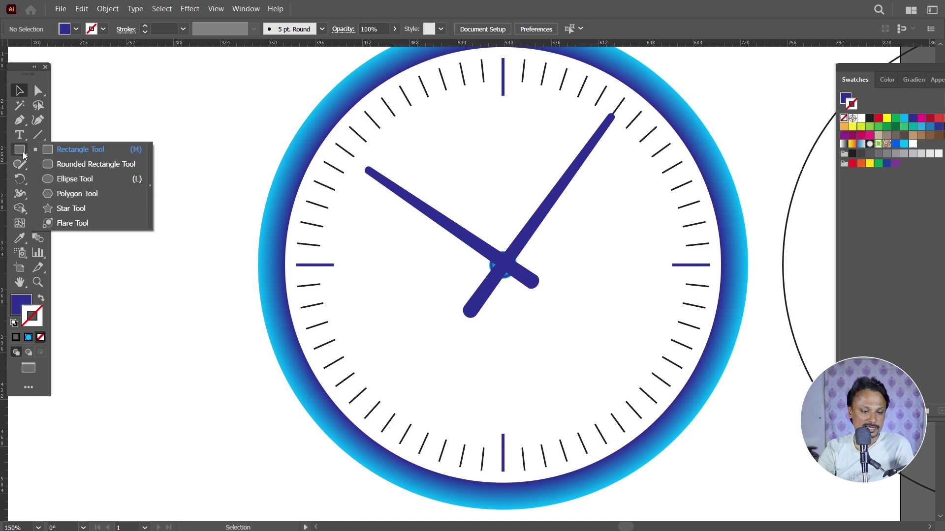
# Step: Draw a thin vertical bar down from the clock centre and move it left of the dial
pyautogui.moveTo(499, 230); pyautogui.dragTo(509, 428)
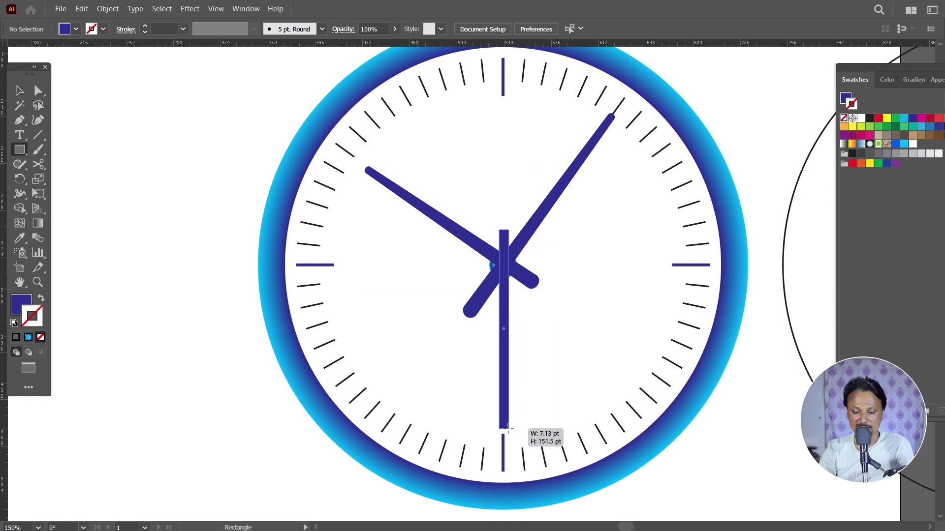
pyautogui.moveTo(508, 428); pyautogui.dragTo(506, 459)
pyautogui.click(20, 90)
pyautogui.moveTo(501, 320); pyautogui.dragTo(175, 317)
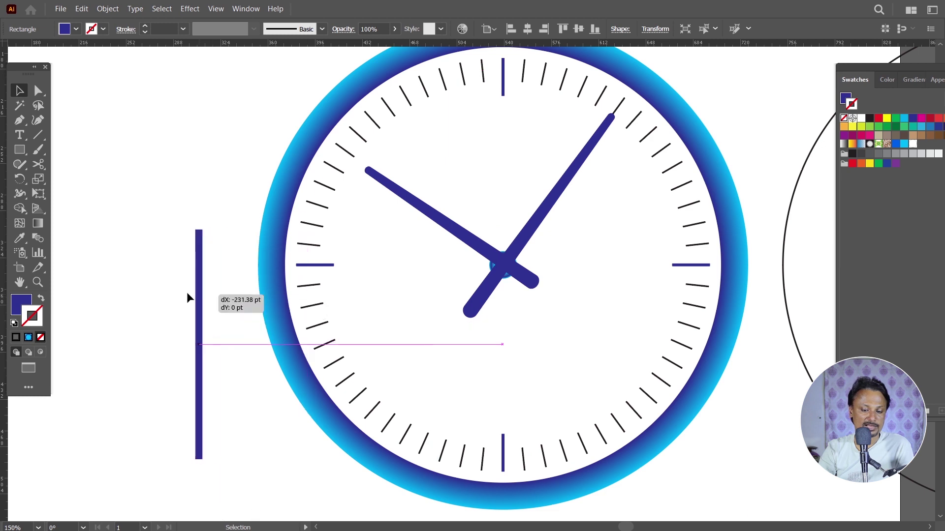
pyautogui.moveTo(248, 287); pyautogui.dragTo(392, 264)
pyautogui.hotkey('ctrl', '=')
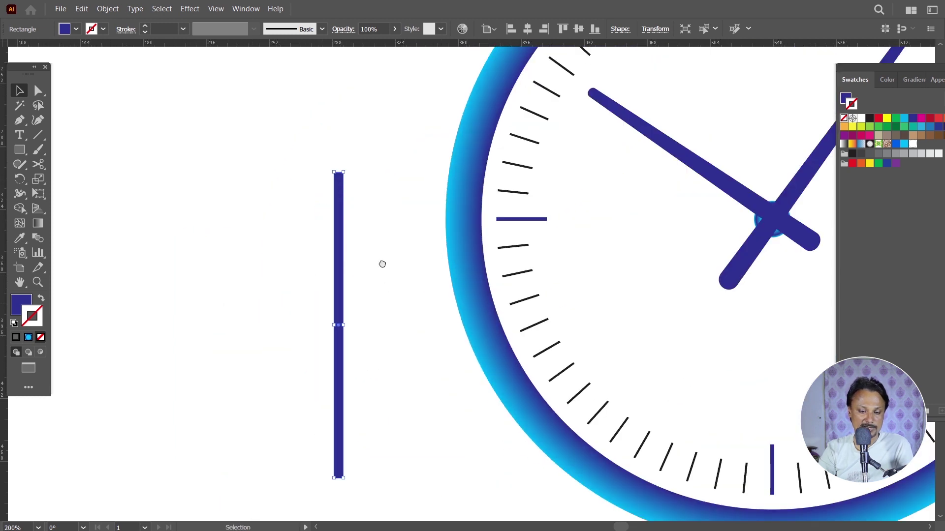
# Step: Shift the bar's bottom-left anchor right until the lower end tapers to a sharp needle point
pyautogui.click(43, 92)
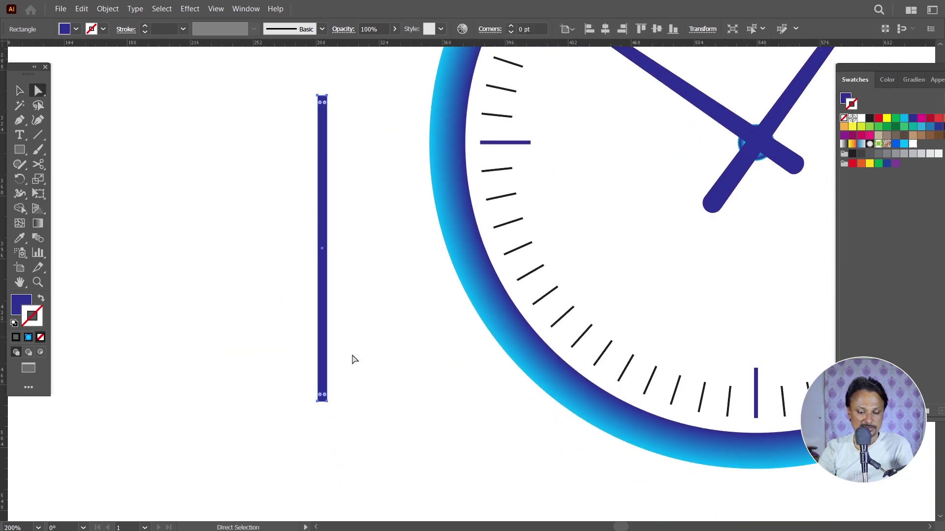
pyautogui.scroll(2, 333, 407)
pyautogui.moveTo(277, 395); pyautogui.dragTo(319, 423)
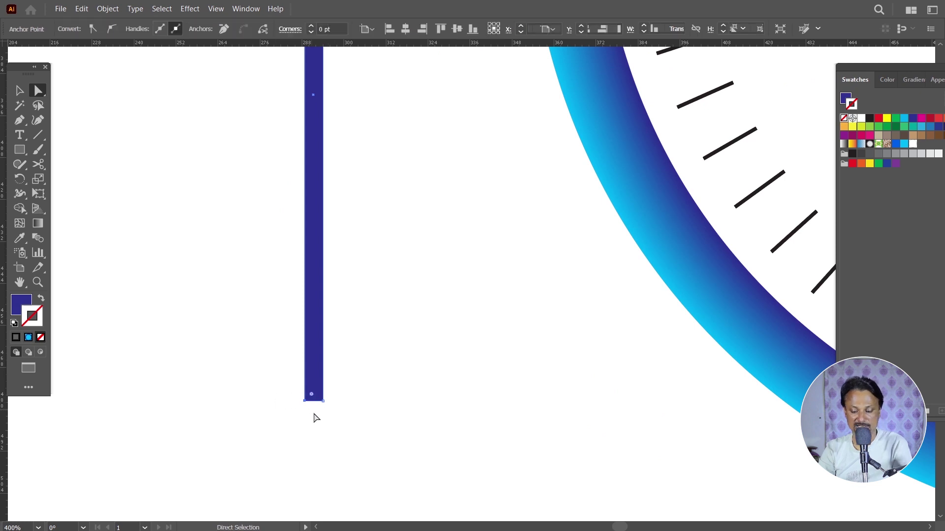
pyautogui.press('Right')
pyautogui.press('Right')
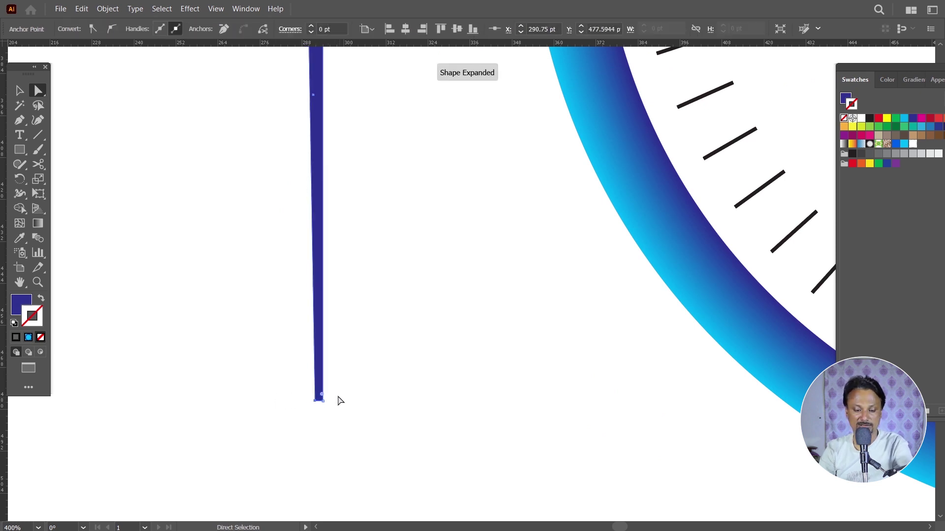
pyautogui.press('Left')
pyautogui.press('Left')
pyautogui.press('Left')
pyautogui.press('Right')
pyautogui.press('v')
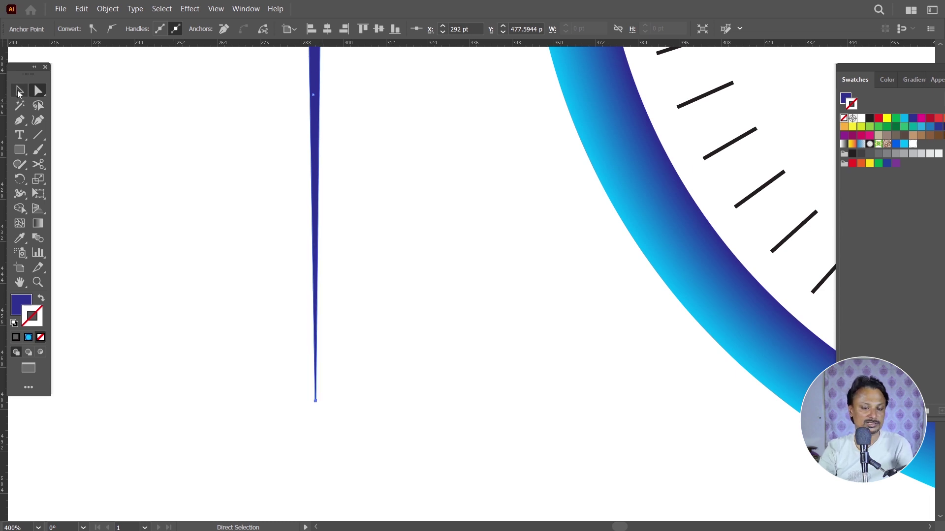
pyautogui.click(437, 182)
pyautogui.hotkey('ctrl', '-')
pyautogui.hotkey('ctrl', '-')
pyautogui.moveTo(429, 276); pyautogui.dragTo(292, 308)
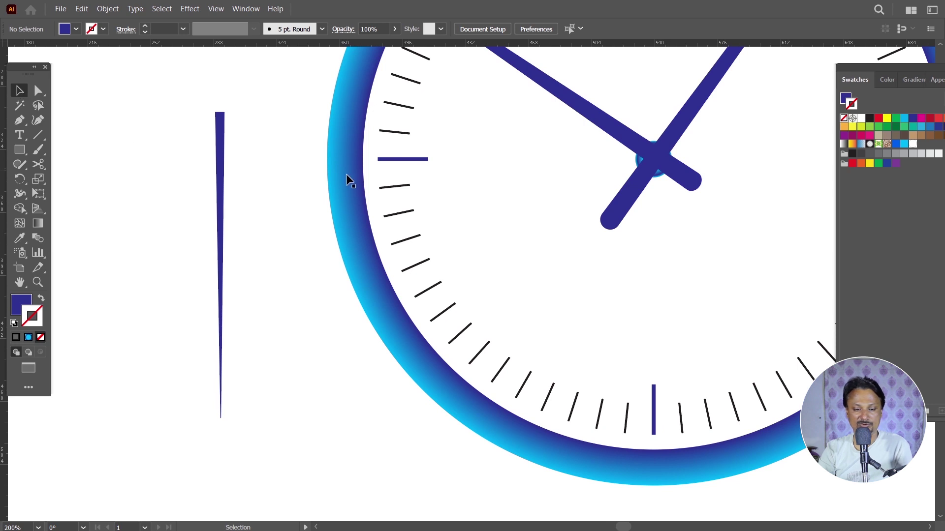
# Step: Place the needle on the clock centre, tilted slightly, as the second hand
pyautogui.moveTo(220, 189); pyautogui.dragTo(658, 191)
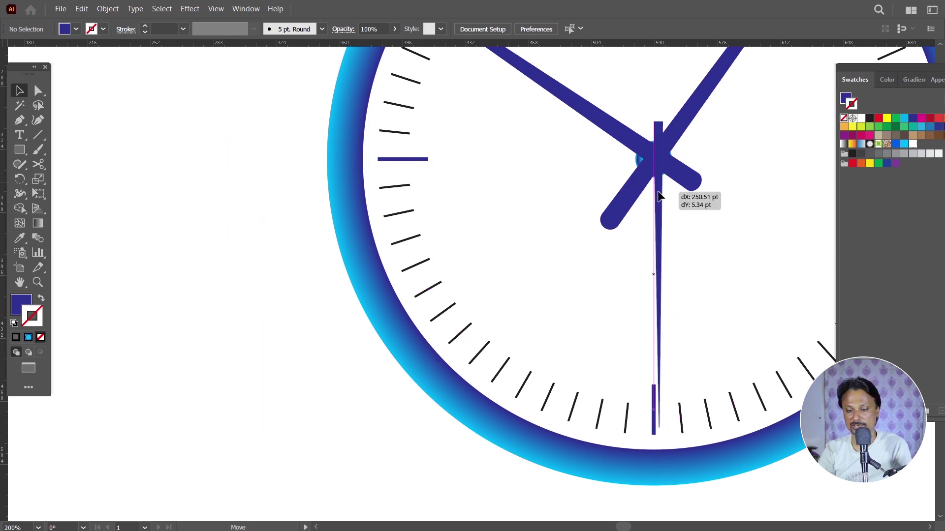
pyautogui.moveTo(658, 191); pyautogui.dragTo(655, 190)
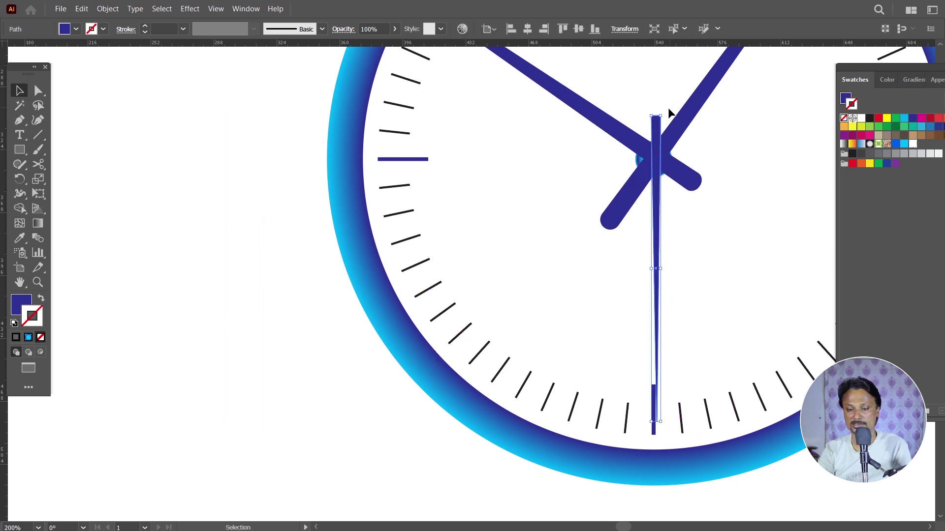
pyautogui.moveTo(664, 115); pyautogui.dragTo(684, 144)
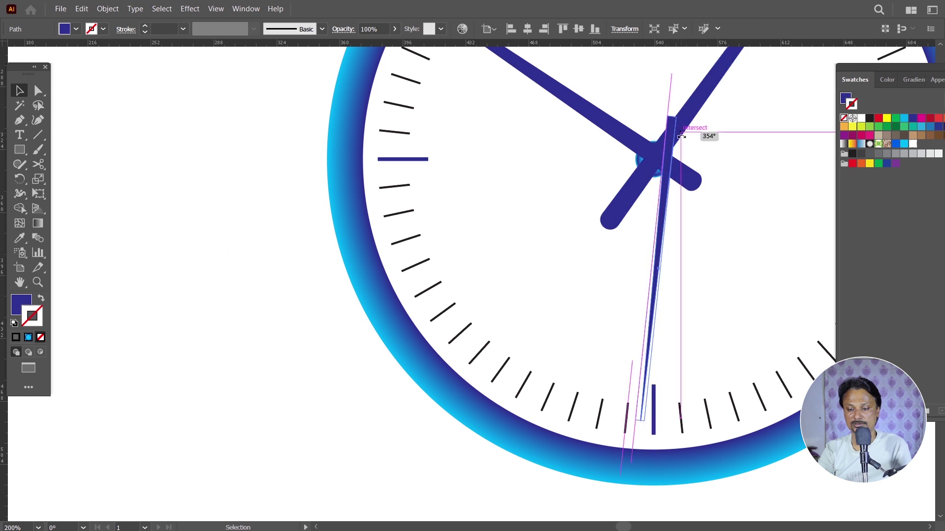
pyautogui.moveTo(676, 179); pyautogui.dragTo(502, 254)
pyautogui.hotkey('ctrl', '-')
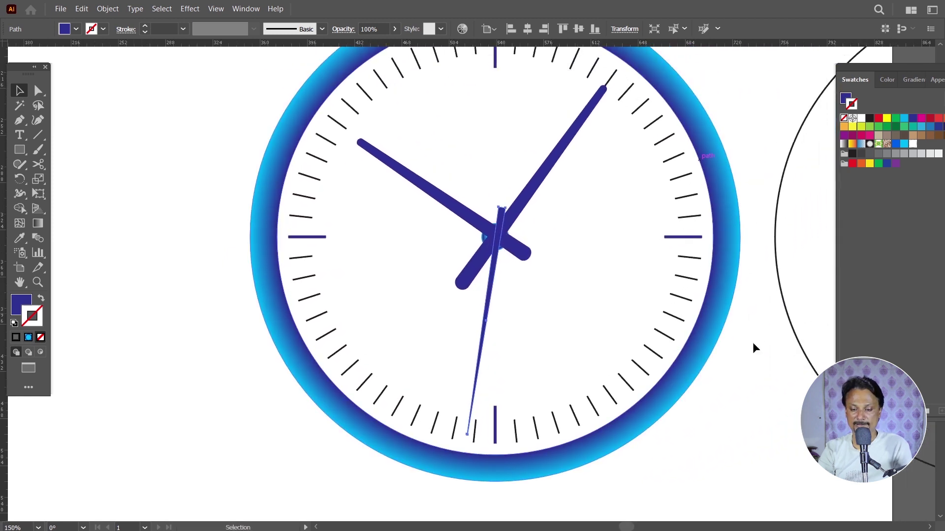
pyautogui.click(754, 386)
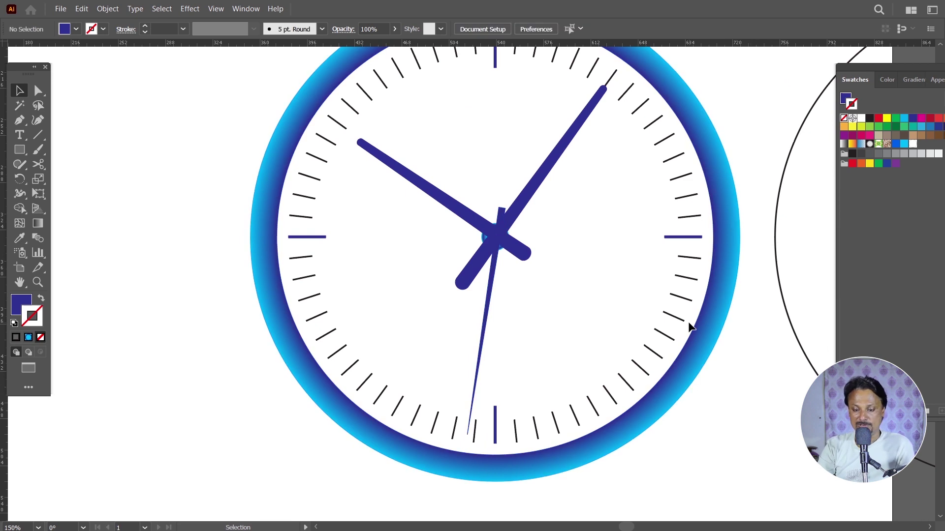
# Step: Select the thin second hand and then the minute hand to check them
pyautogui.scroll(2, 520, 261)
pyautogui.click(485, 199)
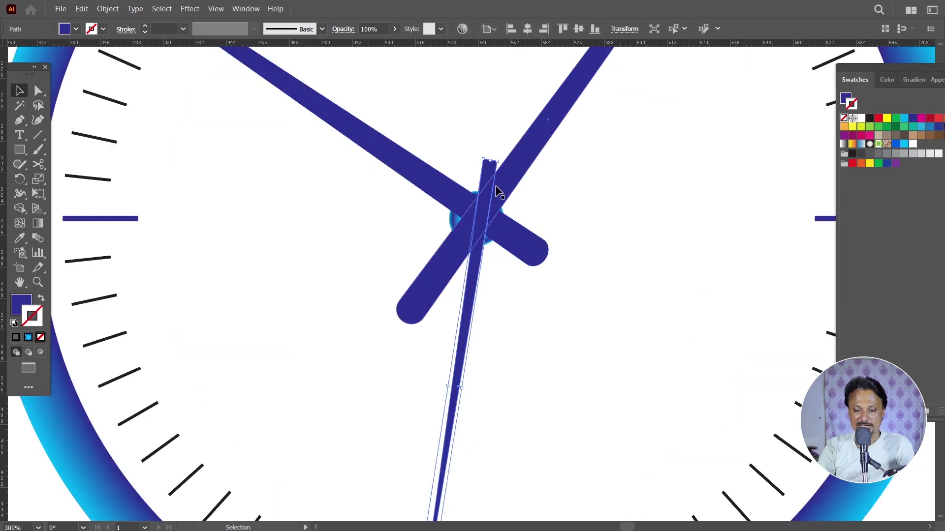
pyautogui.click(506, 188)
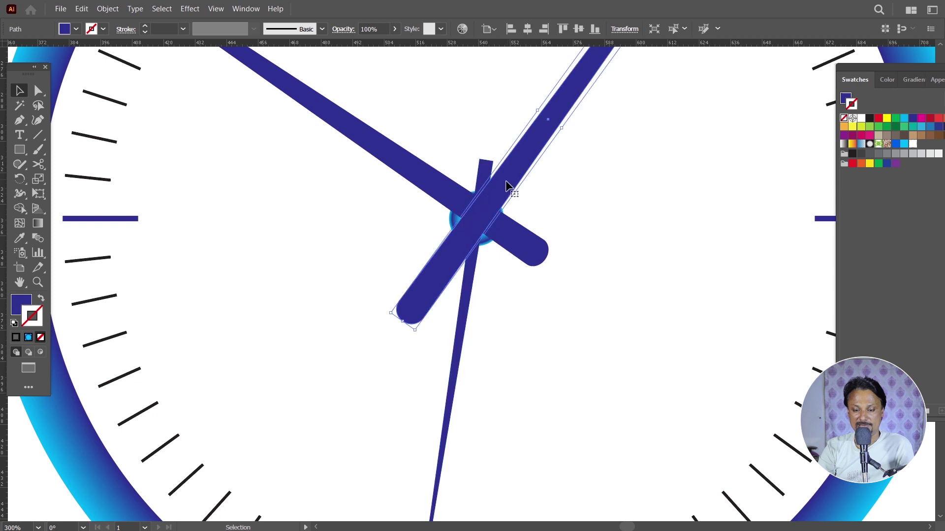
pyautogui.scroll(-1, 506, 187)
pyautogui.scroll(2, 541, 207)
pyautogui.scroll(1, 615, 236)
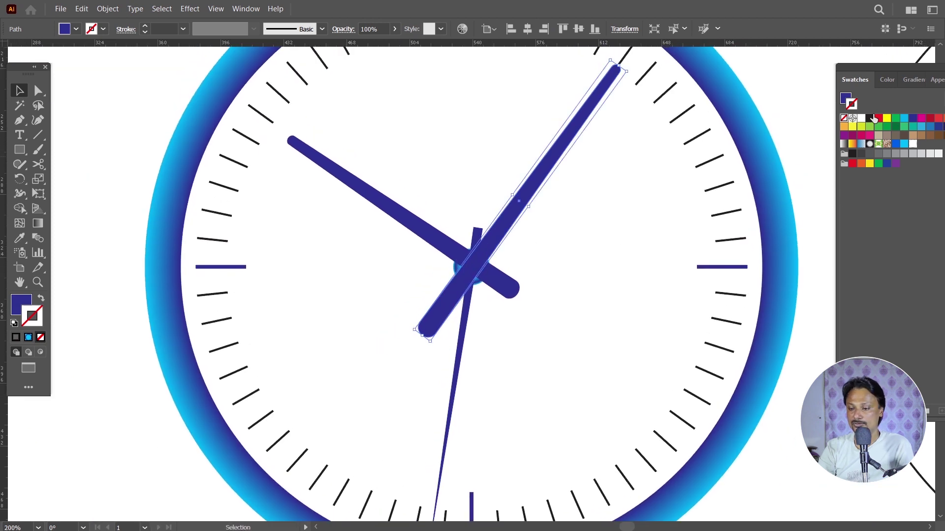
# Step: Fill the minute, hour and second hands with black
pyautogui.click(845, 97)
pyautogui.click(869, 119)
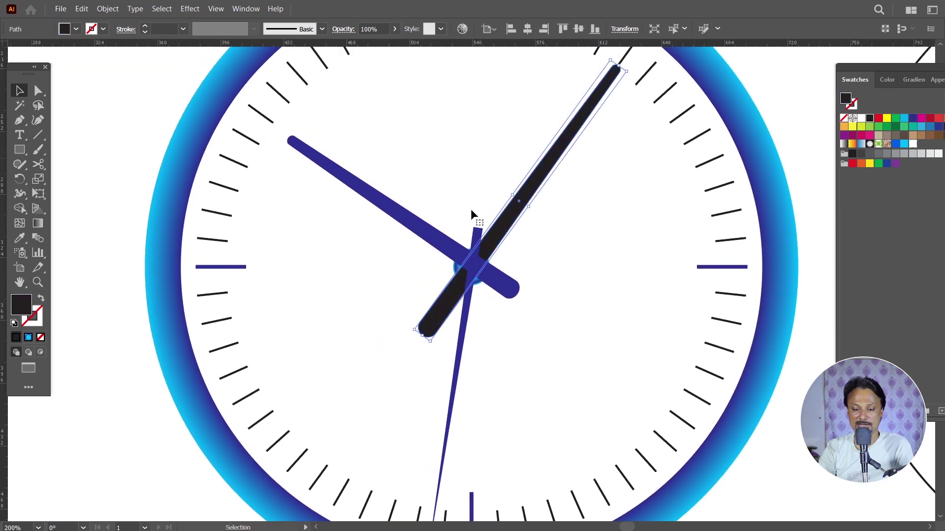
pyautogui.click(455, 251)
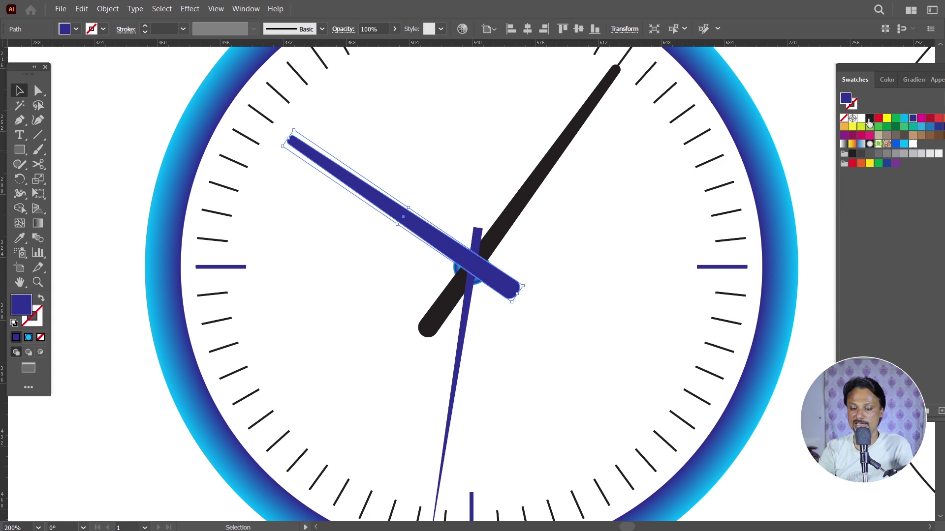
pyautogui.click(869, 120)
pyautogui.click(471, 297)
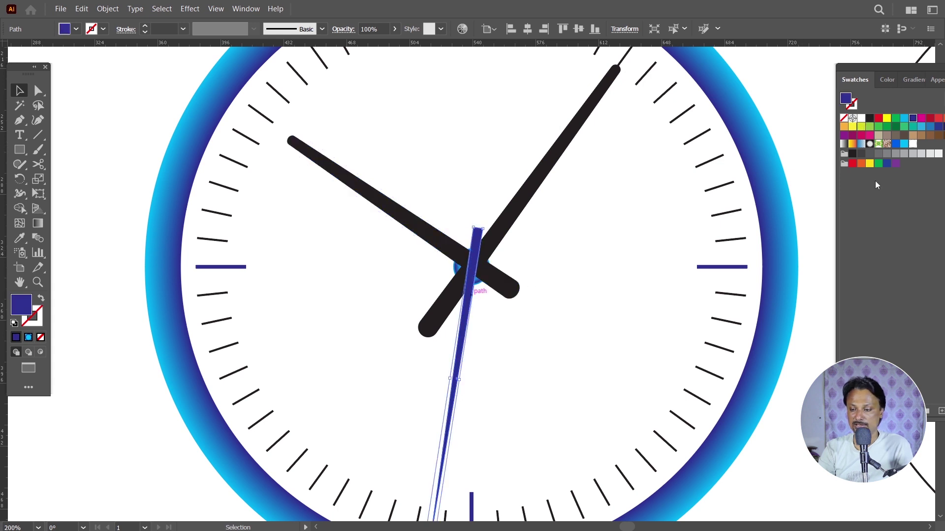
pyautogui.click(869, 122)
pyautogui.click(790, 121)
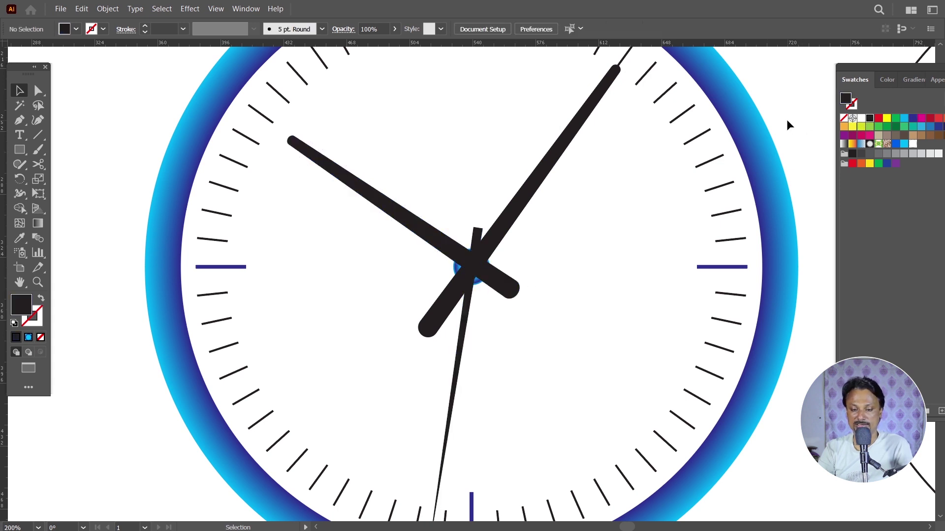
# Step: Recolour all three hands navy blue and group them together
pyautogui.scroll(-1, 787, 121)
pyautogui.moveTo(789, 126); pyautogui.dragTo(706, 167)
pyautogui.click(467, 266)
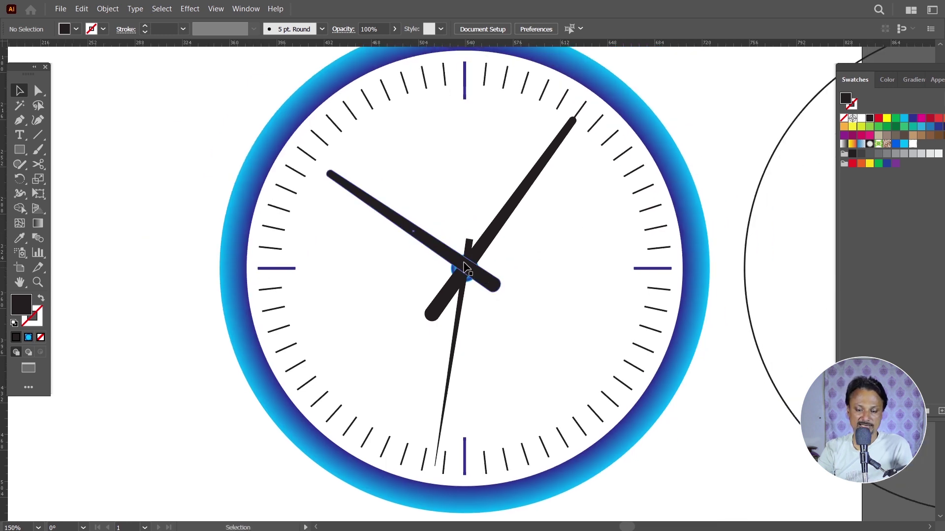
pyautogui.keyDown('shift'); pyautogui.click(464, 295); pyautogui.keyUp('shift')
pyautogui.keyDown('shift'); pyautogui.click(490, 281); pyautogui.keyUp('shift')
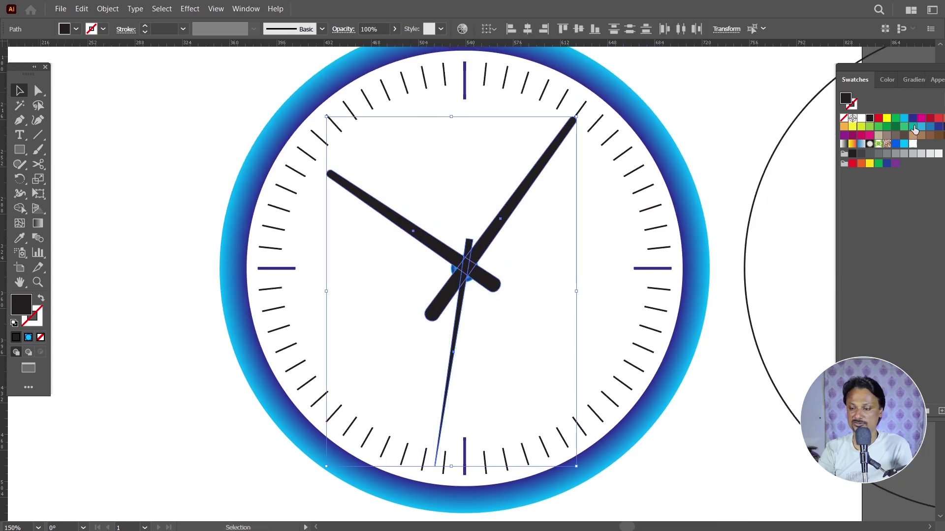
pyautogui.click(912, 120)
pyautogui.hotkey('ctrl', 'g')
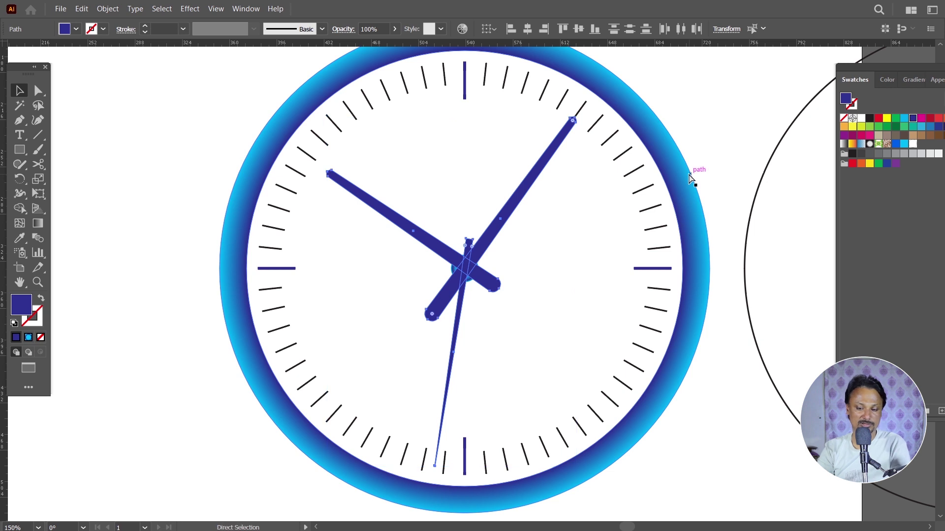
# Step: Move the hands group left off the dial, exposing the centre dot
pyautogui.moveTo(522, 199); pyautogui.dragTo(476, 202)
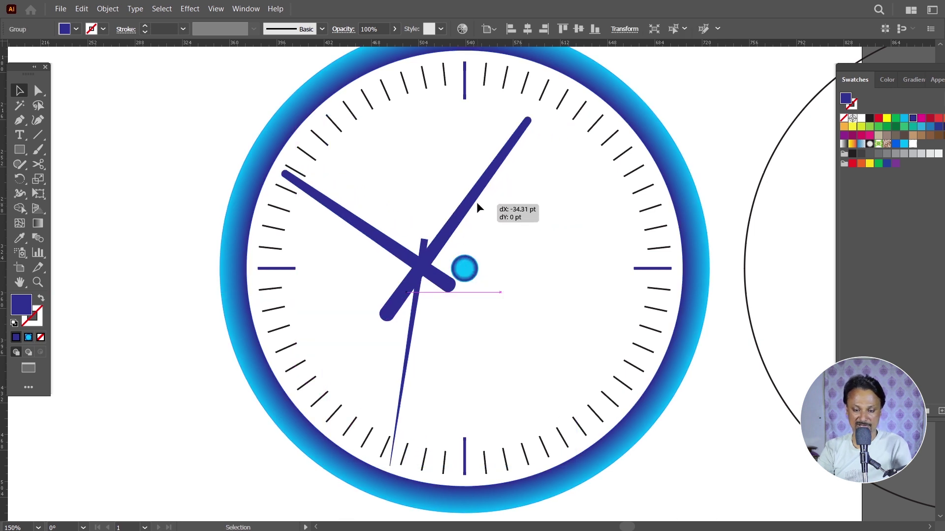
pyautogui.click(471, 269)
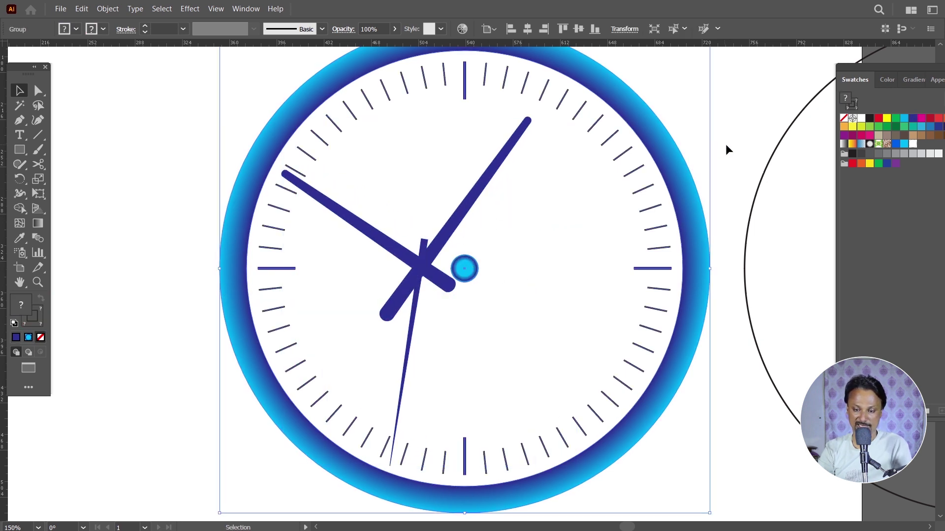
pyautogui.click(495, 197)
pyautogui.moveTo(496, 197); pyautogui.dragTo(321, 196)
pyautogui.click(436, 264)
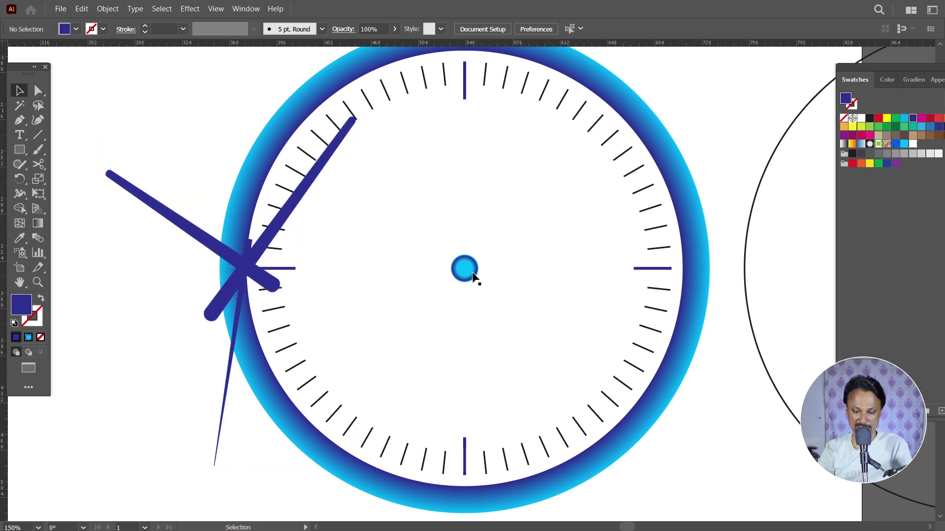
# Step: Undo an accidental clock-face move and shift the hands group further clear of the dial
pyautogui.click(476, 276)
pyautogui.scroll(-1, 478, 278)
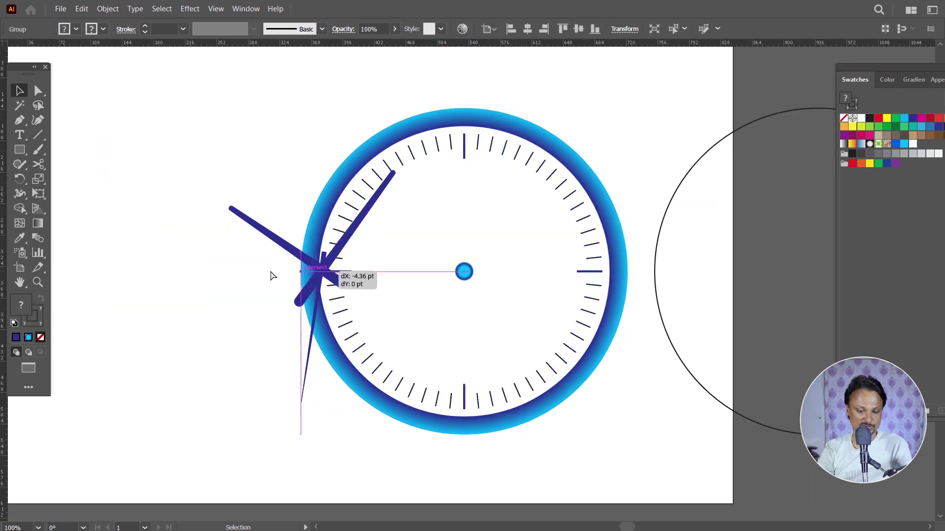
pyautogui.moveTo(323, 277); pyautogui.dragTo(180, 270)
pyautogui.hotkey('ctrl', 'z')
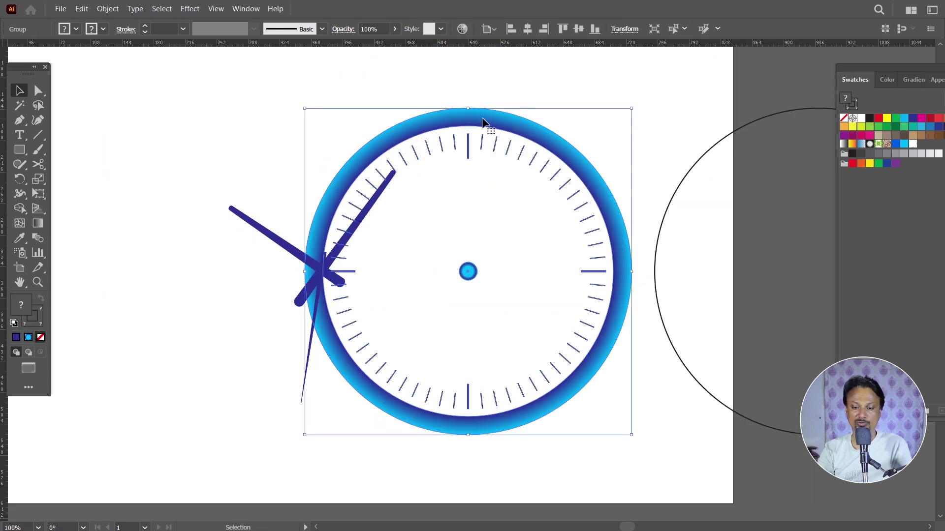
pyautogui.click(659, 180)
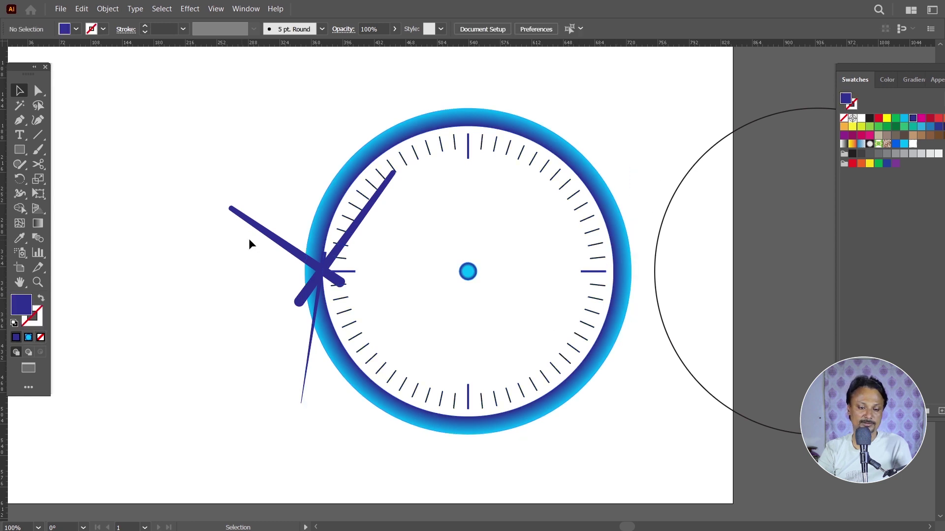
pyautogui.moveTo(288, 248); pyautogui.dragTo(148, 249)
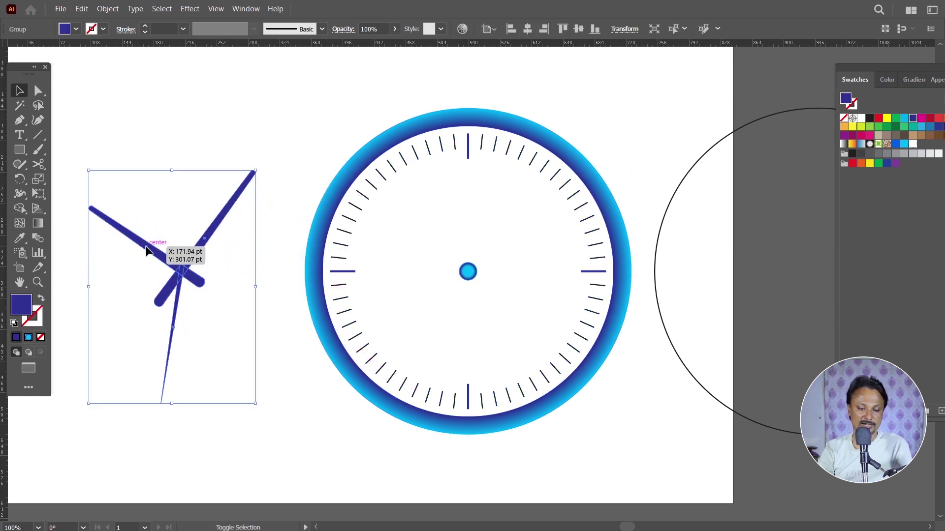
# Step: Ungroup the clock face twice so its pieces are separate
pyautogui.click(443, 270)
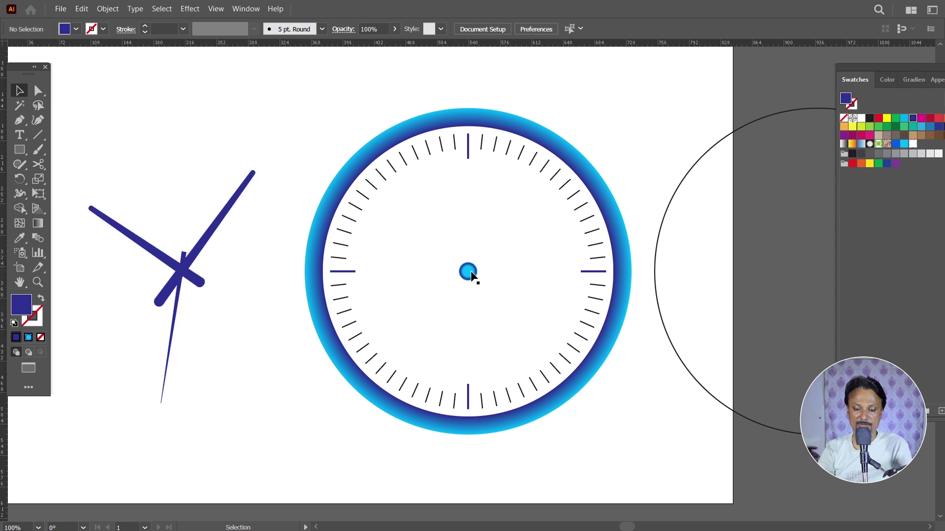
pyautogui.click(472, 273)
pyautogui.rightClick(472, 273)
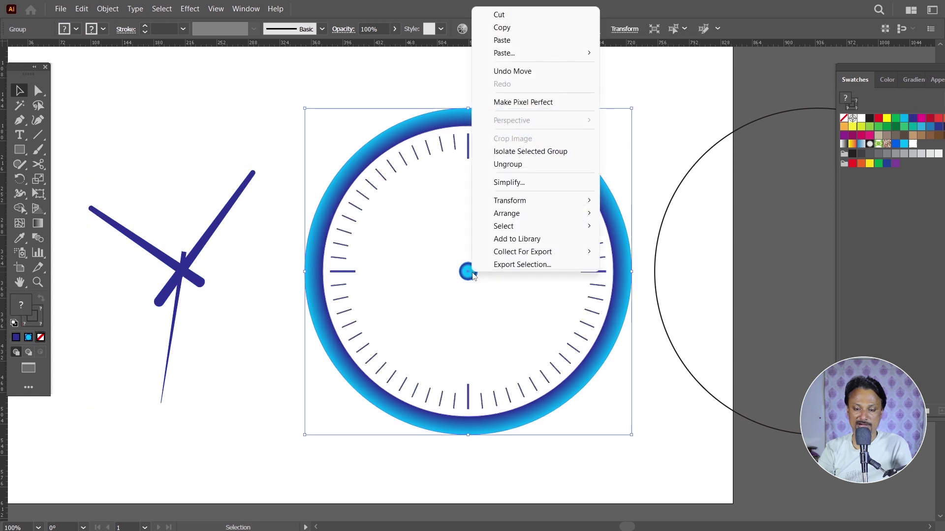
pyautogui.click(514, 164)
pyautogui.click(652, 151)
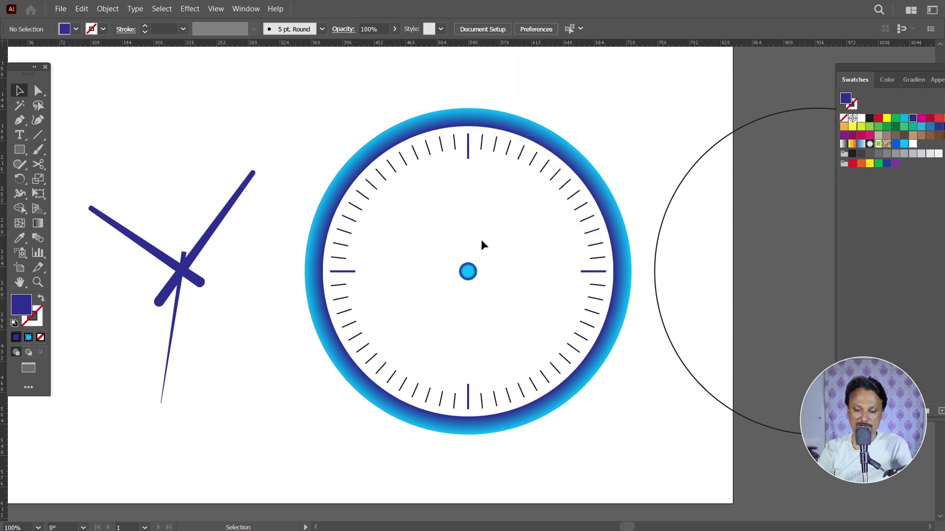
pyautogui.click(474, 283)
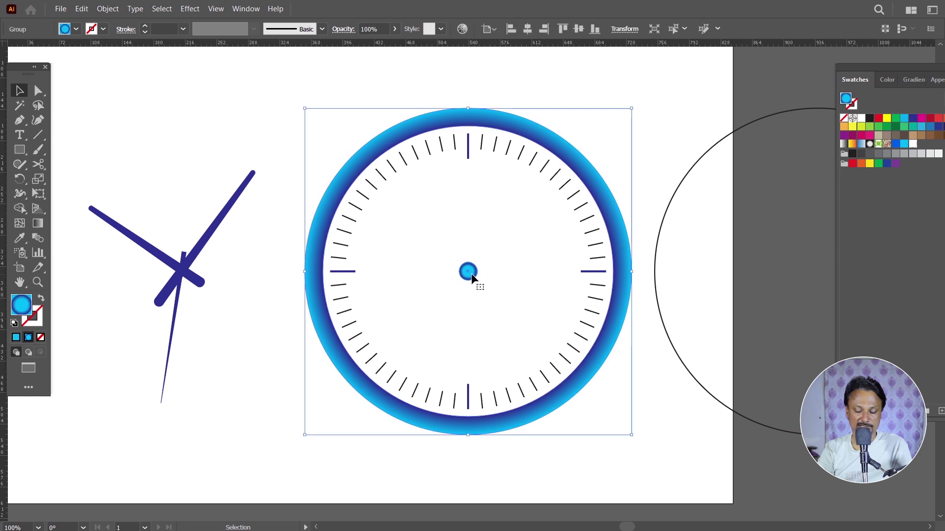
pyautogui.rightClick(475, 282)
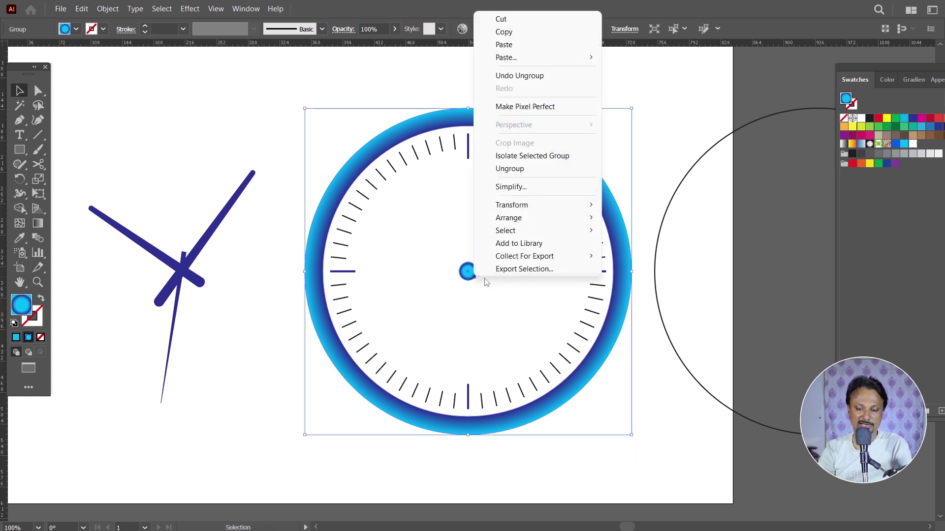
pyautogui.click(521, 171)
# Step: Confirm the cyan centre dot moves independently, undo, then drag the navy hands onto the dial
pyautogui.click(665, 150)
pyautogui.moveTo(468, 271); pyautogui.dragTo(406, 290)
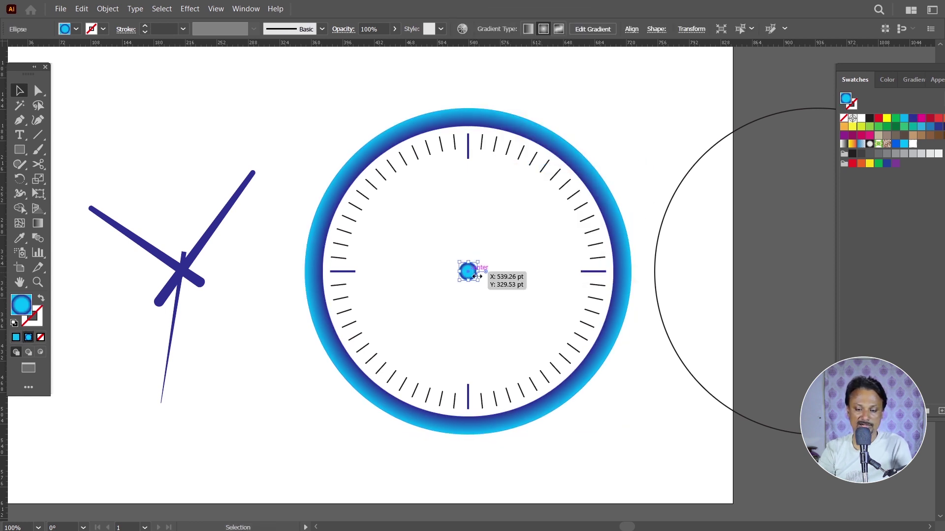
pyautogui.hotkey('ctrl', 'z')
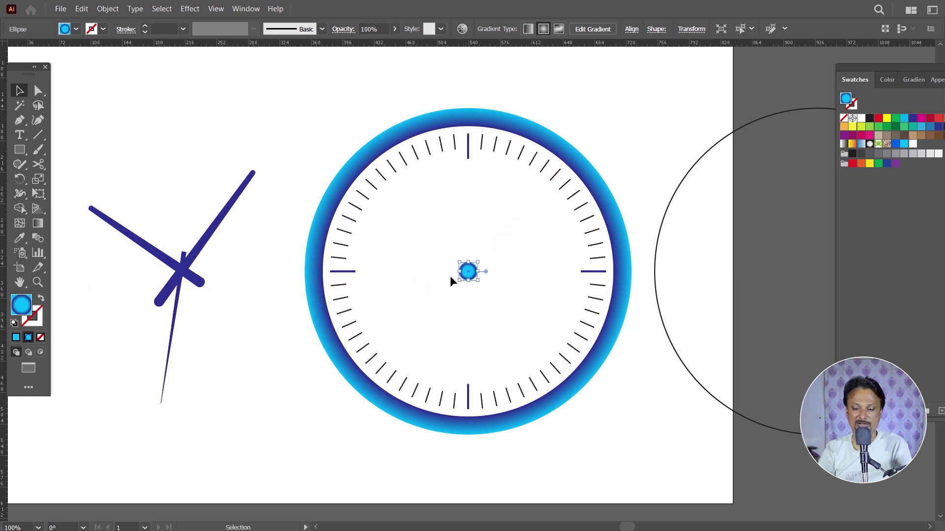
pyautogui.click(636, 173)
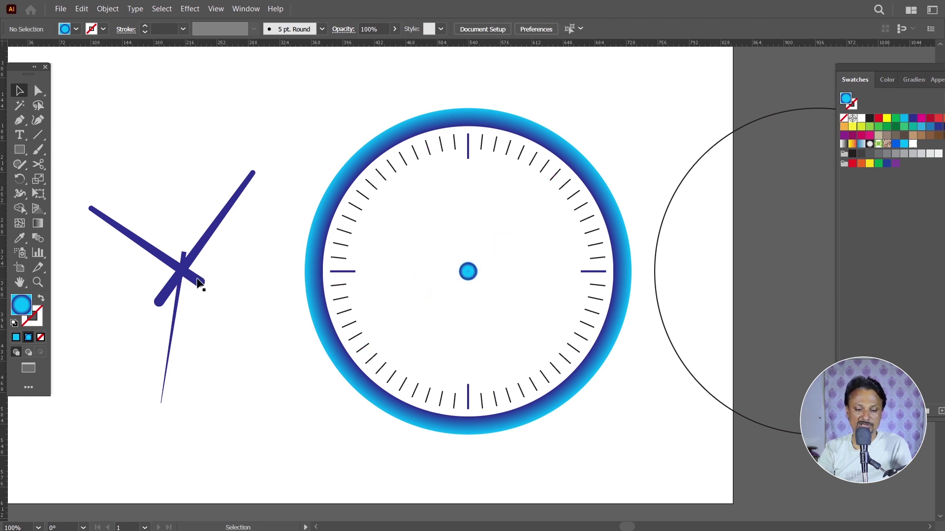
pyautogui.moveTo(197, 279); pyautogui.dragTo(468, 272)
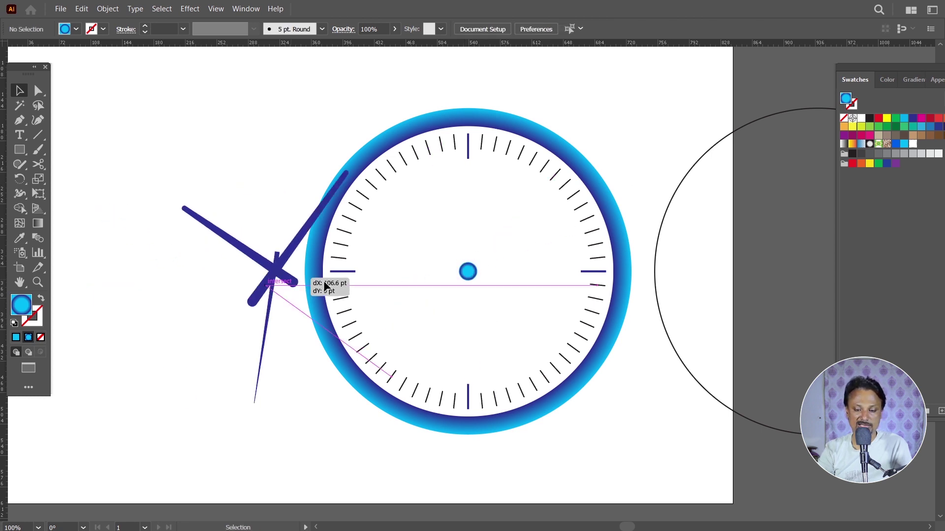
# Step: Bring the cyan centre dot in front of the hands
pyautogui.rightClick(468, 272)
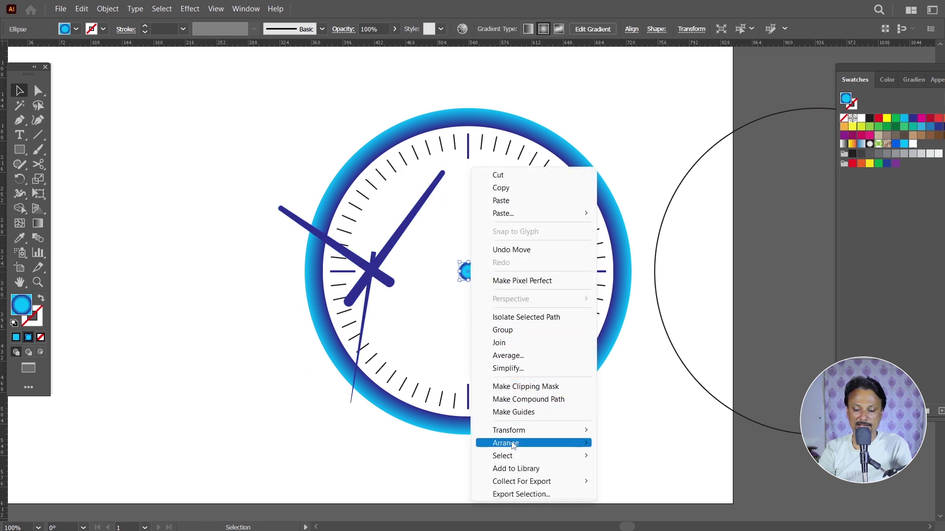
pyautogui.moveTo(533, 443)
pyautogui.click(619, 443)
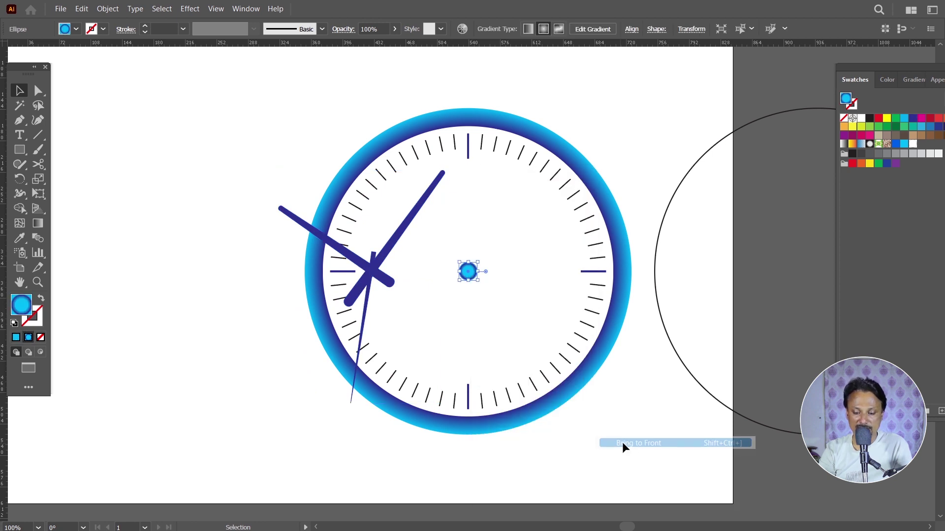
pyautogui.click(653, 446)
# Step: Slide the navy hands group right so it centres on the dot
pyautogui.moveTo(386, 279); pyautogui.dragTo(484, 281)
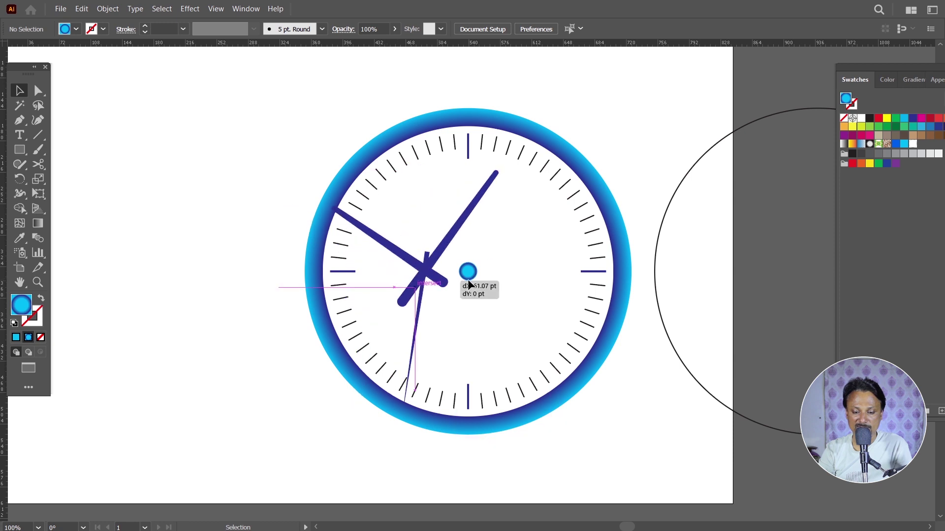
pyautogui.click(630, 147)
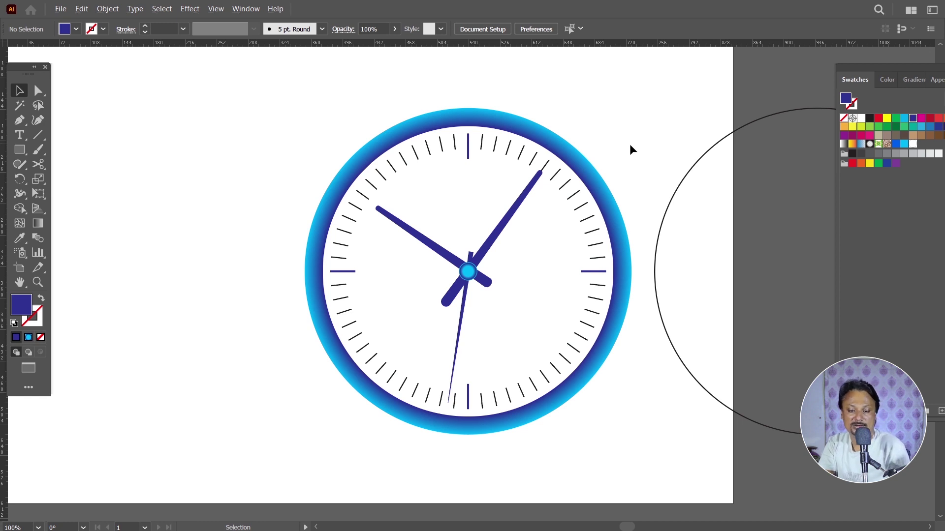
pyautogui.keyDown('alt'); pyautogui.scroll(1, 630, 143); pyautogui.keyUp('alt')
pyautogui.scroll(-1, 629, 152)
pyautogui.scroll(-2, 589, 154)
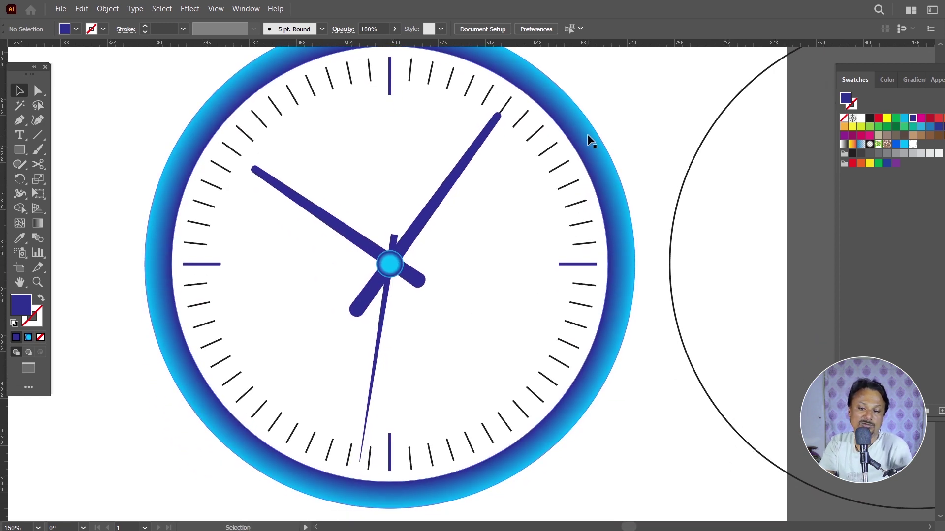
pyautogui.scroll(1, 588, 135)
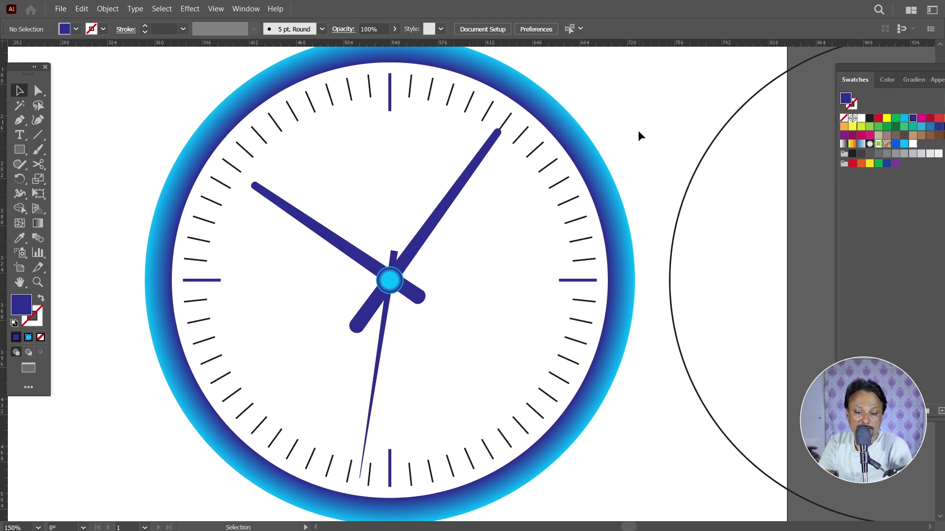
# Step: Select the hands group and open the Drop Shadow effect settings
pyautogui.click(465, 187)
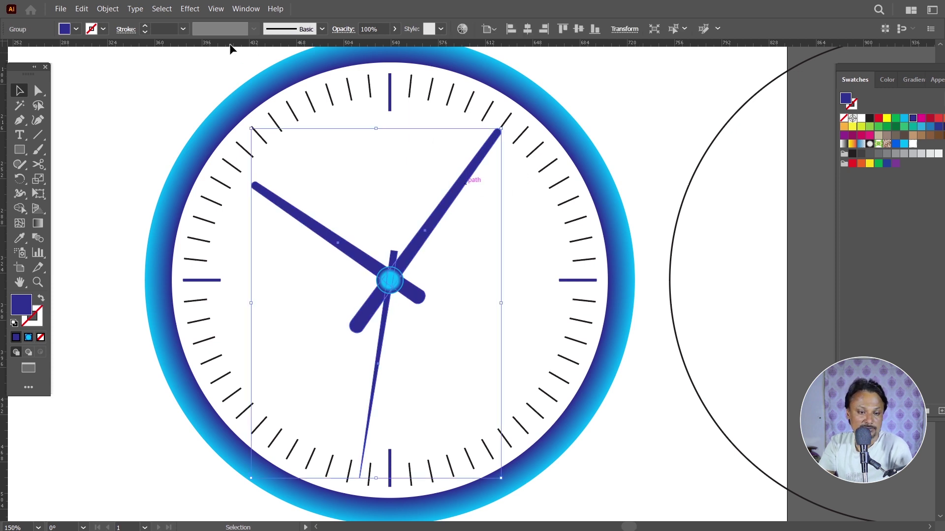
pyautogui.click(188, 9)
pyautogui.moveTo(211, 143)
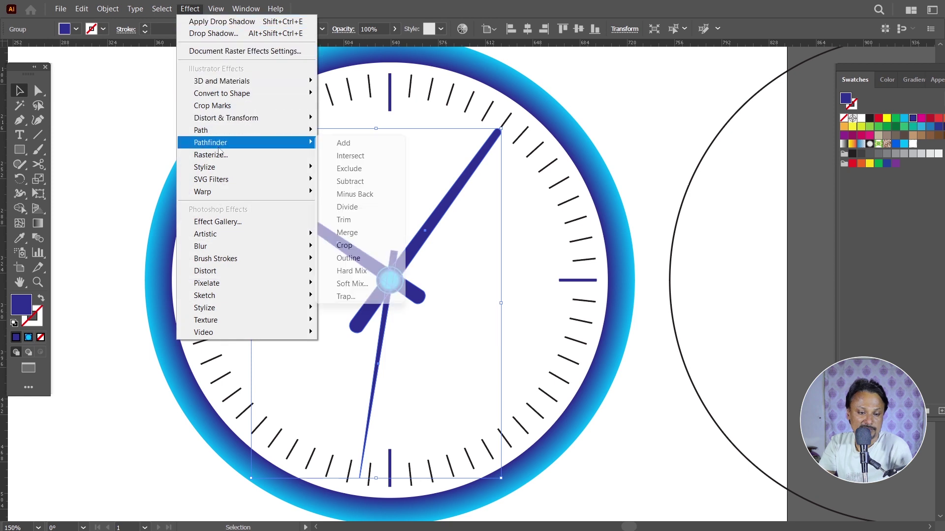
pyautogui.click(350, 168)
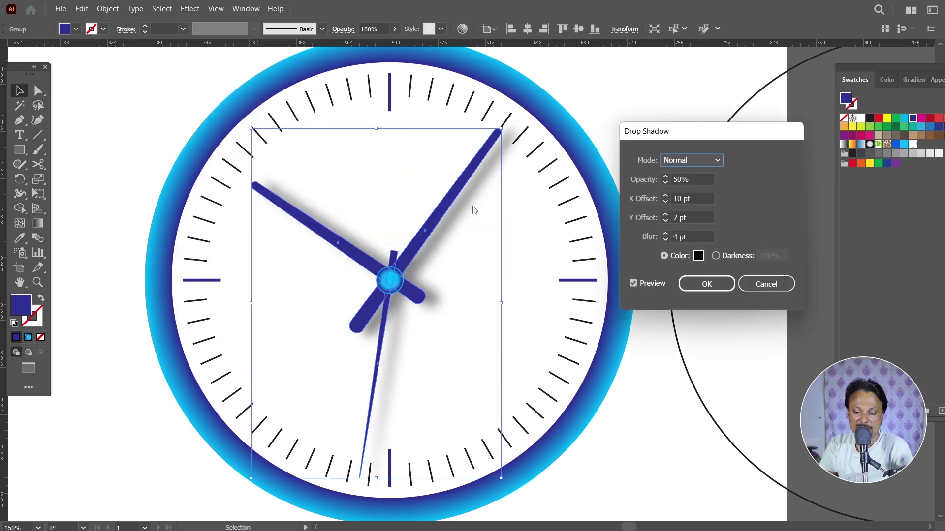
pyautogui.click(748, 284)
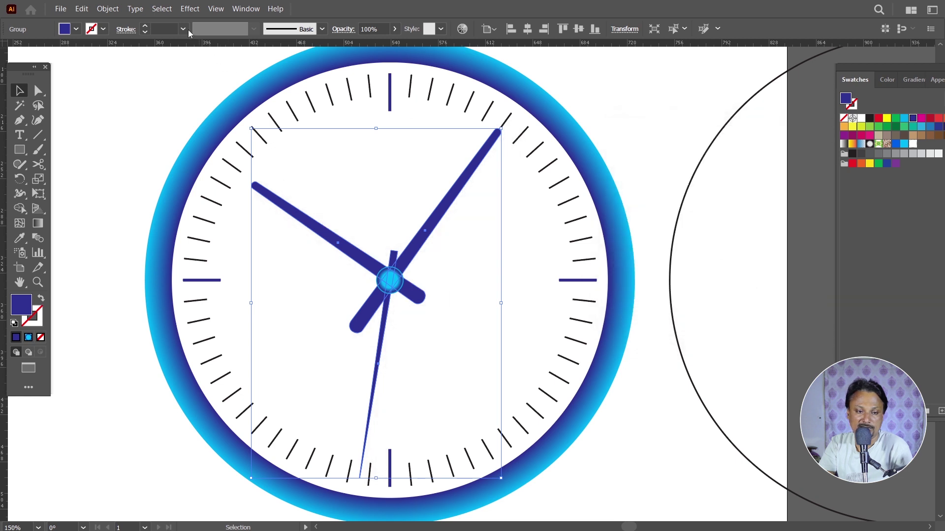
pyautogui.click(187, 10)
pyautogui.moveTo(205, 167)
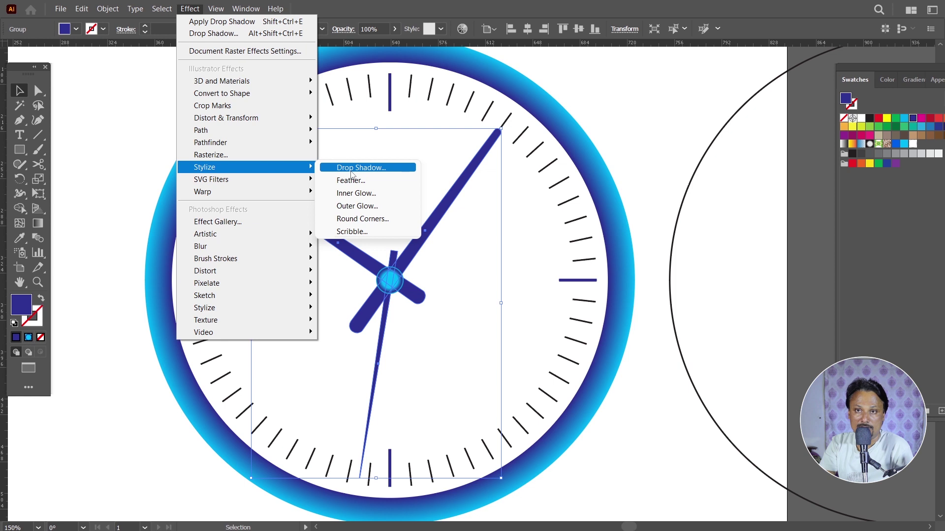
pyautogui.click(352, 168)
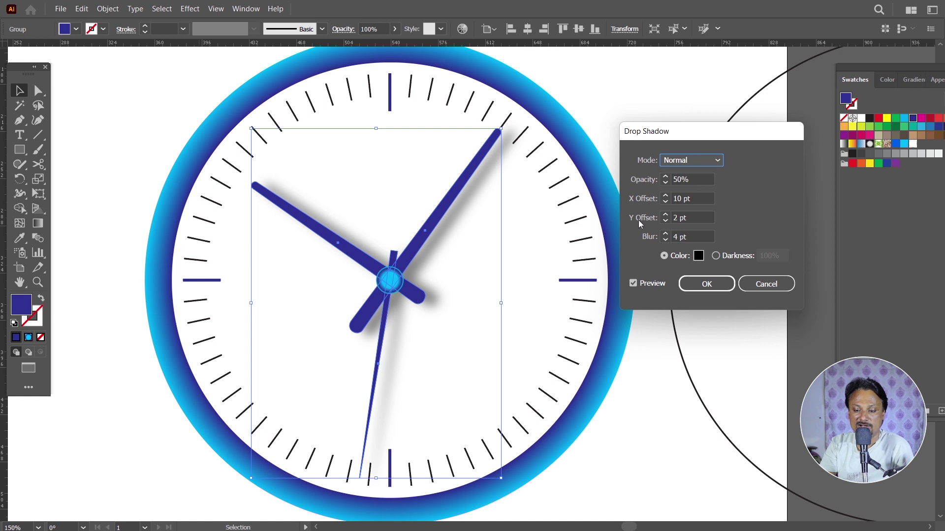
# Step: Apply a 50% drop shadow with X 6 pt, Y 1 pt and 3 pt blur
pyautogui.click(665, 201)
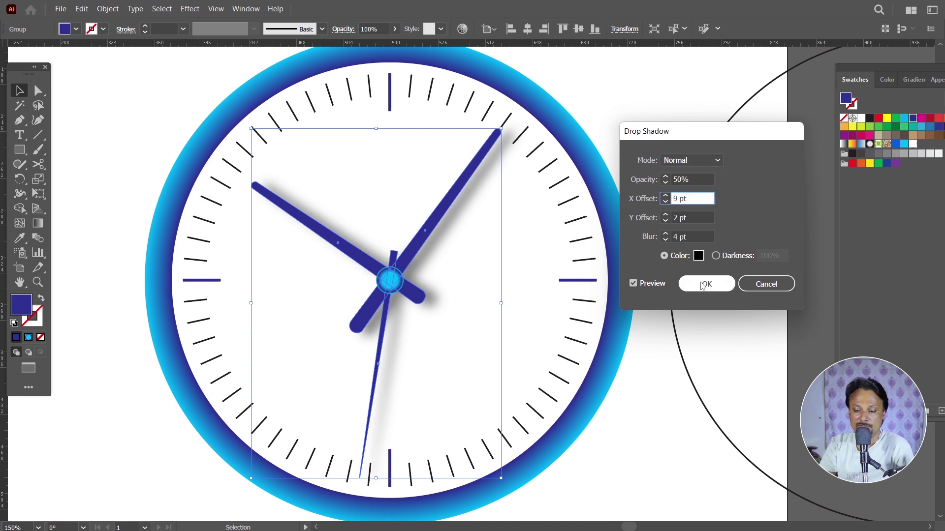
pyautogui.click(666, 202)
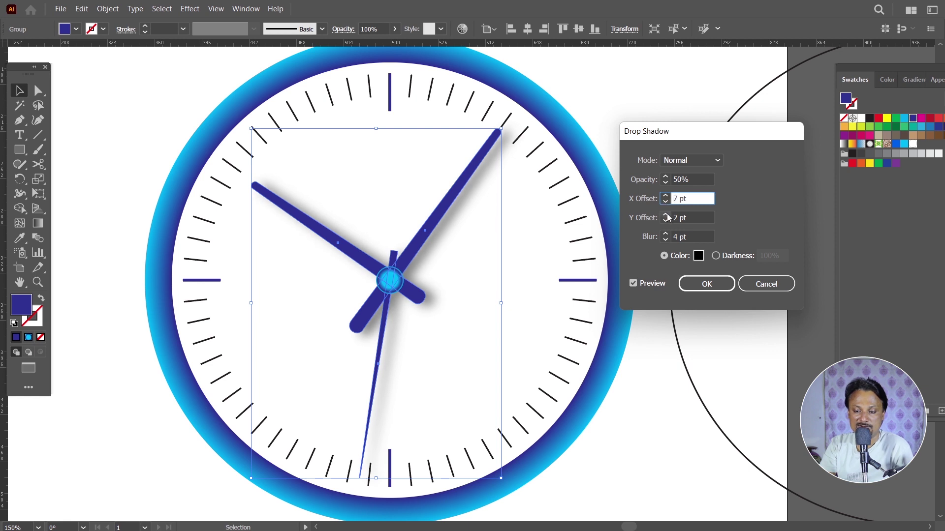
pyautogui.click(665, 216)
pyautogui.click(665, 221)
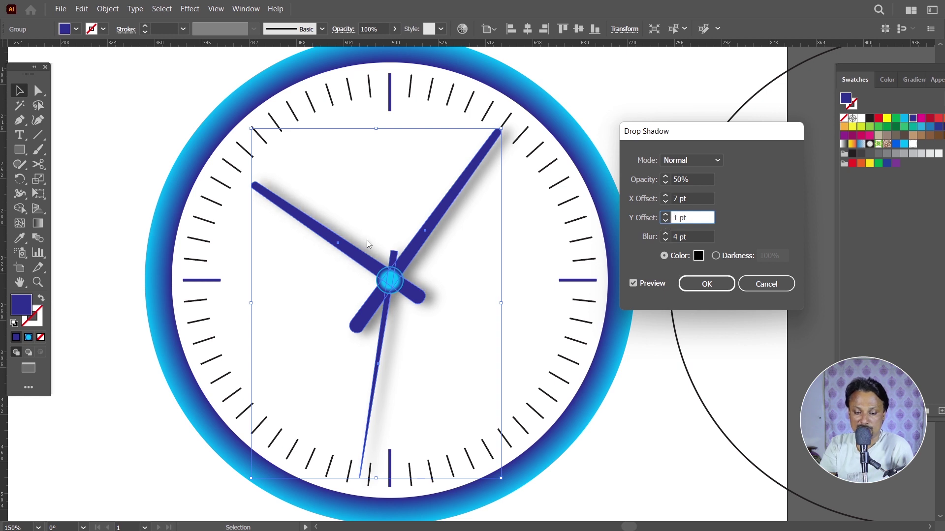
pyautogui.click(666, 235)
pyautogui.click(665, 239)
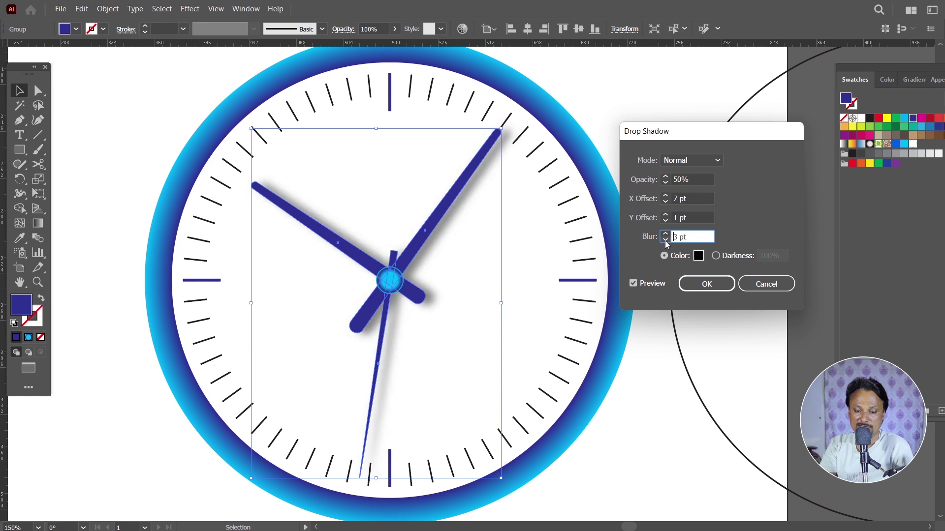
pyautogui.click(665, 202)
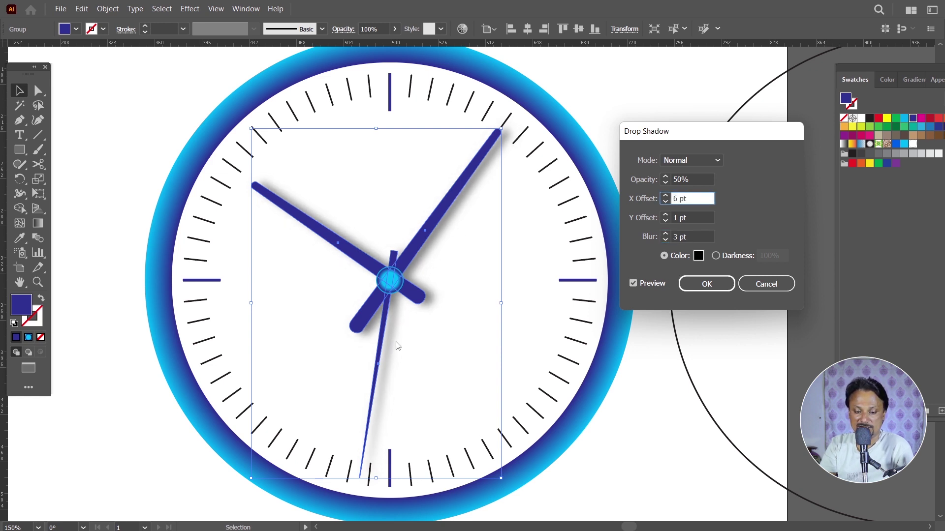
pyautogui.click(707, 284)
# Step: Zoom back to 100% and recentre the clock in view
pyautogui.click(642, 171)
pyautogui.hotkey('ctrl', '1')
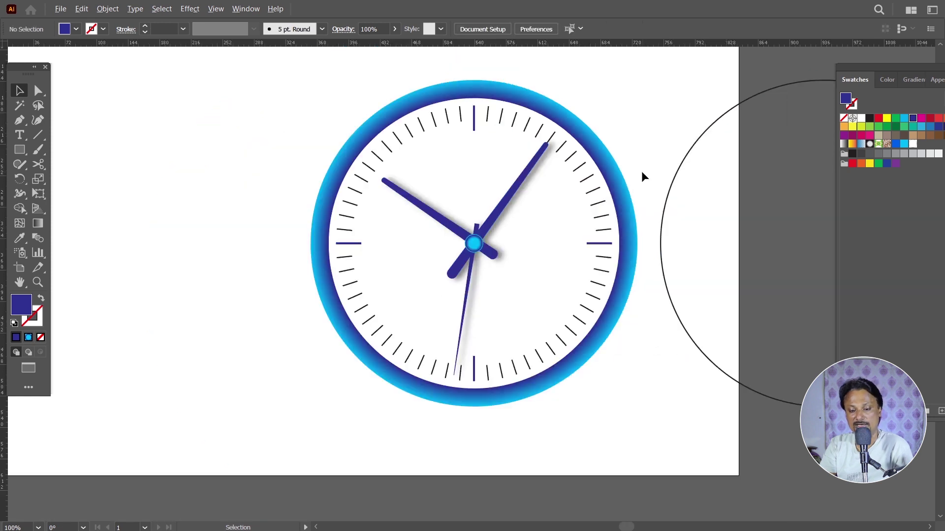
pyautogui.moveTo(616, 190); pyautogui.dragTo(550, 189)
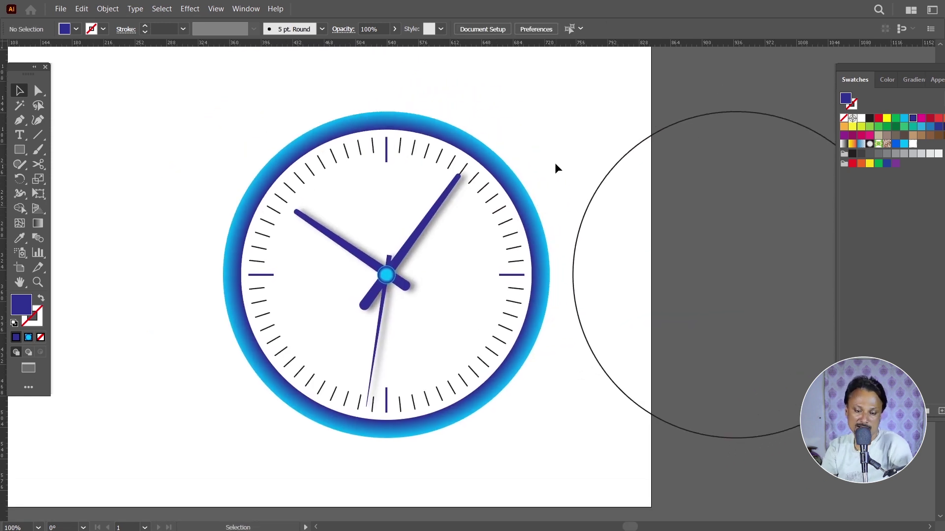
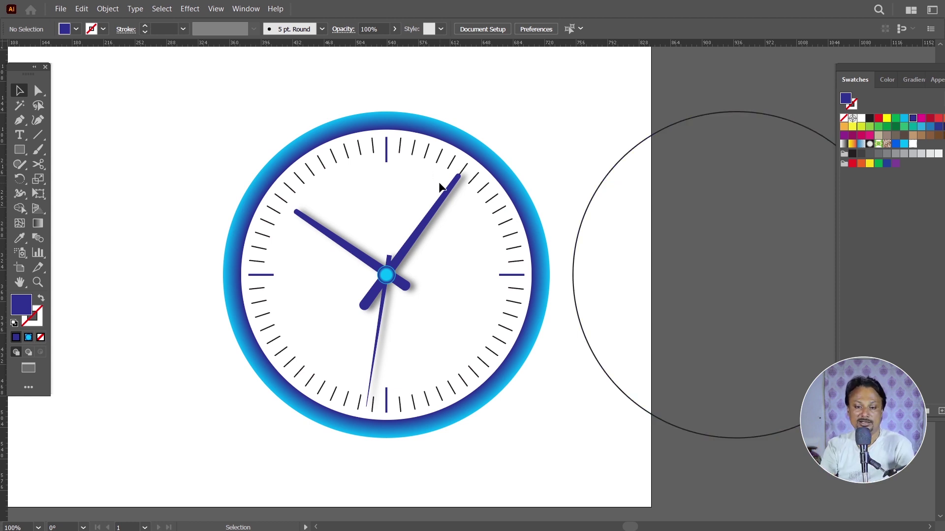
# Step: Add a '12' text object centred below the 12 o'clock tick at 24 pt
pyautogui.click(21, 137)
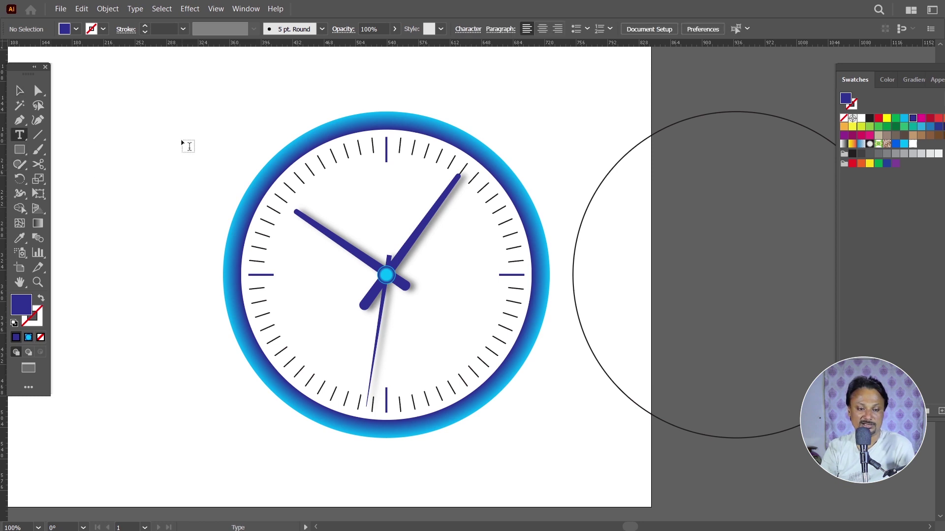
pyautogui.click(183, 140)
pyautogui.write('12')
pyautogui.click(22, 92)
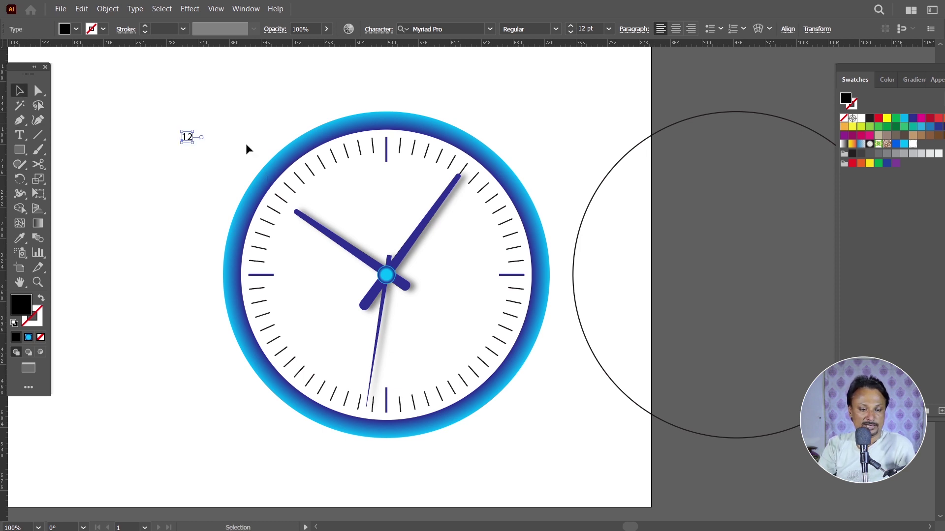
pyautogui.moveTo(188, 141); pyautogui.dragTo(386, 179)
pyautogui.click(609, 29)
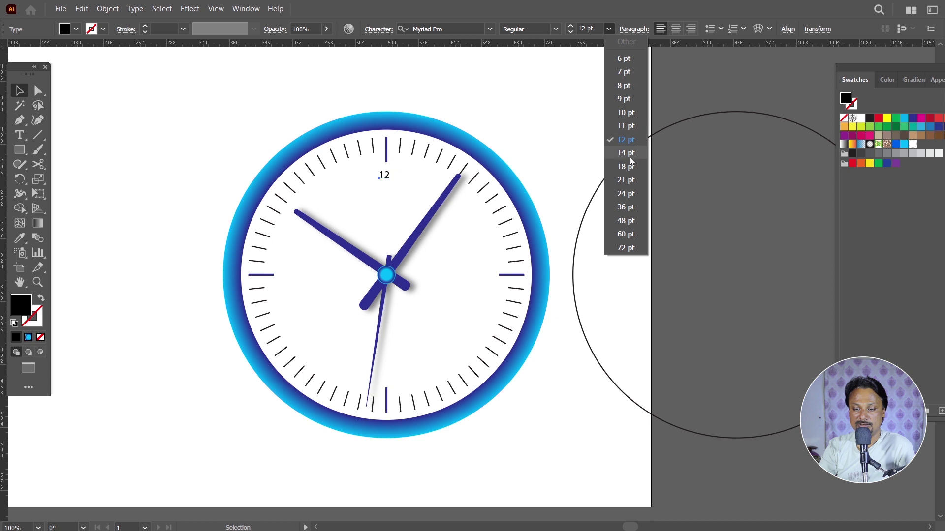
pyautogui.click(625, 193)
pyautogui.click(517, 127)
pyautogui.moveTo(394, 179); pyautogui.dragTo(389, 178)
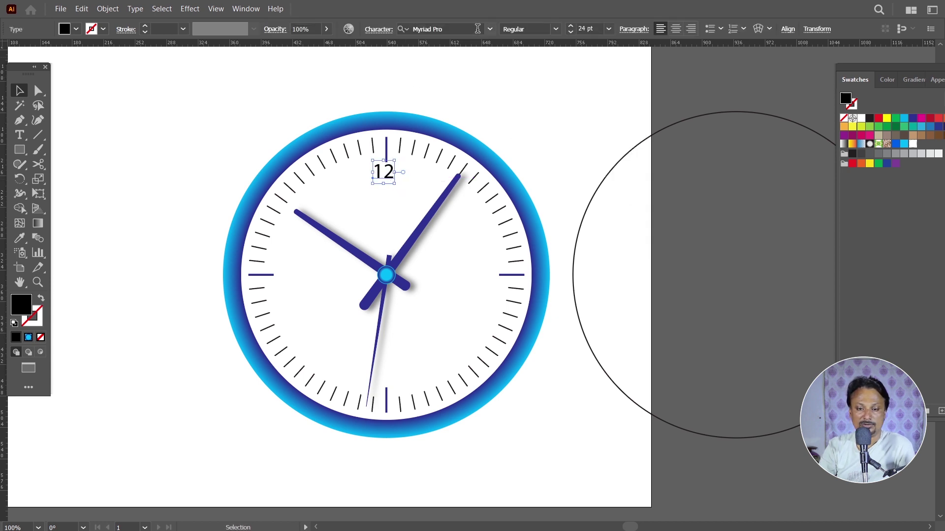
# Step: Set the 12 in Montserrat SemiBold and nudge it slightly lower
pyautogui.click(478, 29)
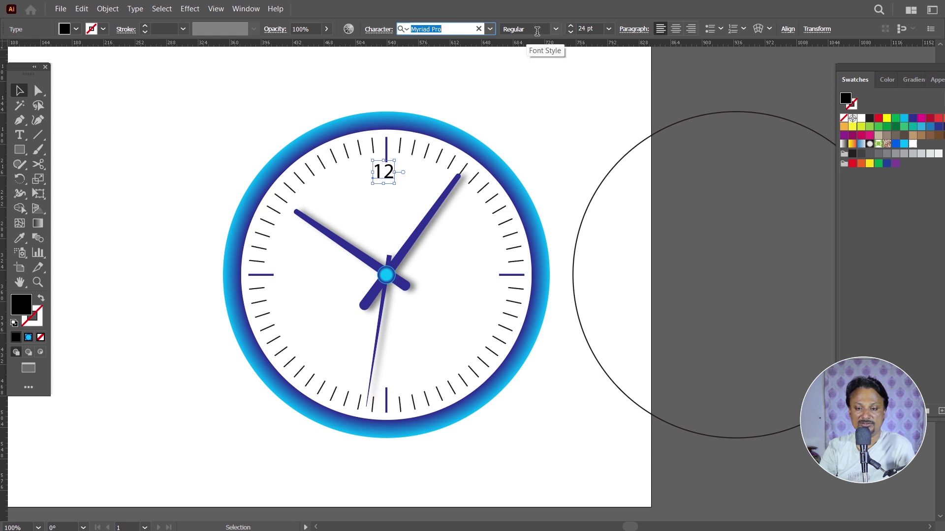
pyautogui.click(556, 29)
pyautogui.click(554, 55)
pyautogui.click(533, 90)
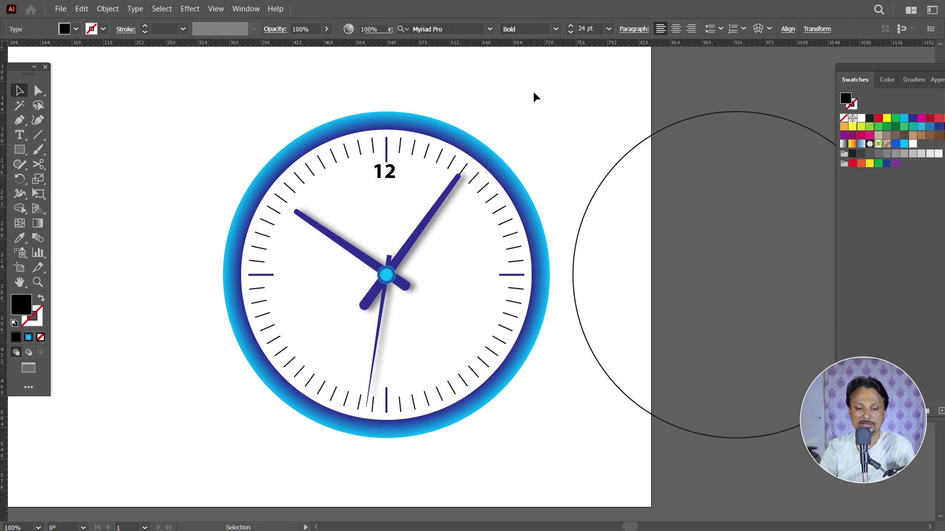
pyautogui.moveTo(393, 180); pyautogui.dragTo(392, 184)
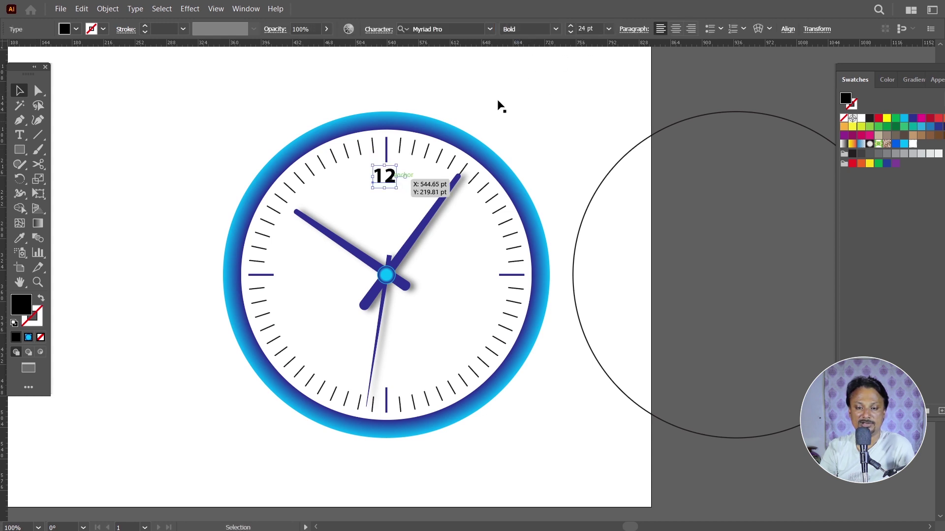
pyautogui.scroll(1, 399, 194)
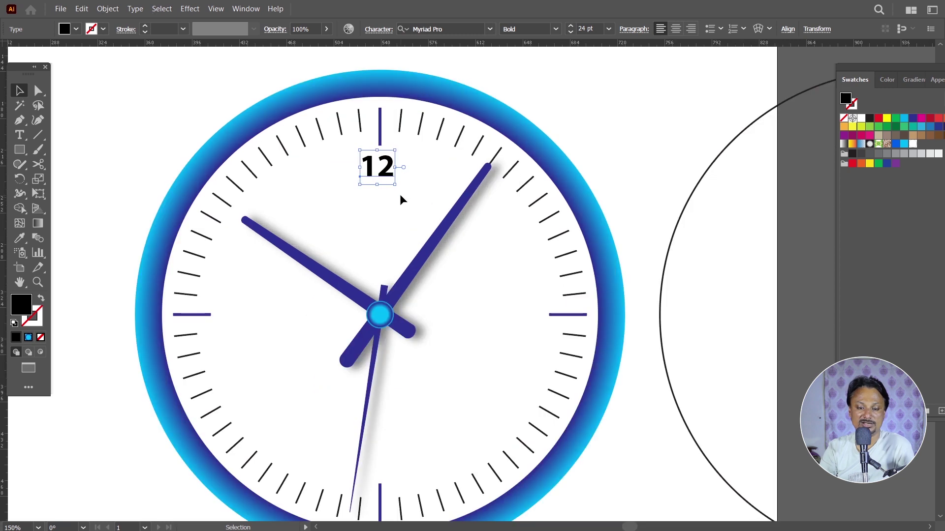
pyautogui.click(446, 30)
pyautogui.write('Monte')
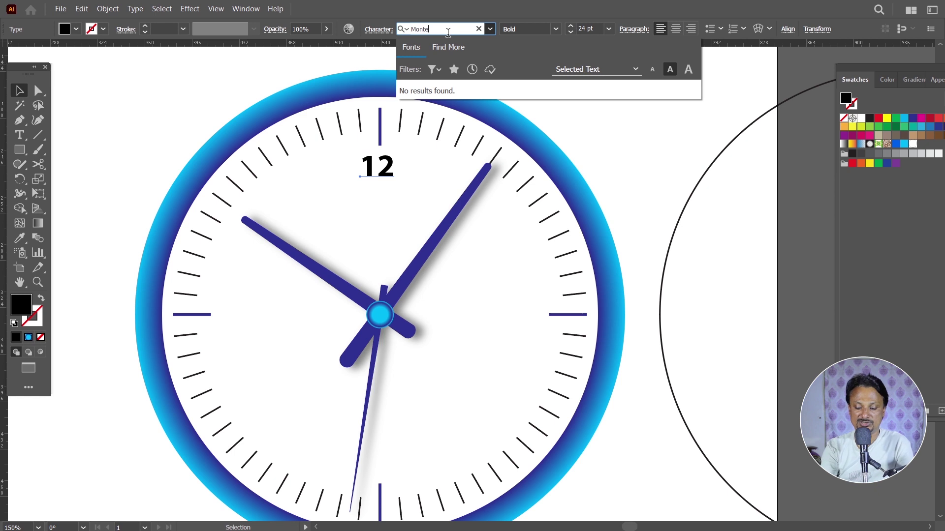
pyautogui.press('BackSpace')
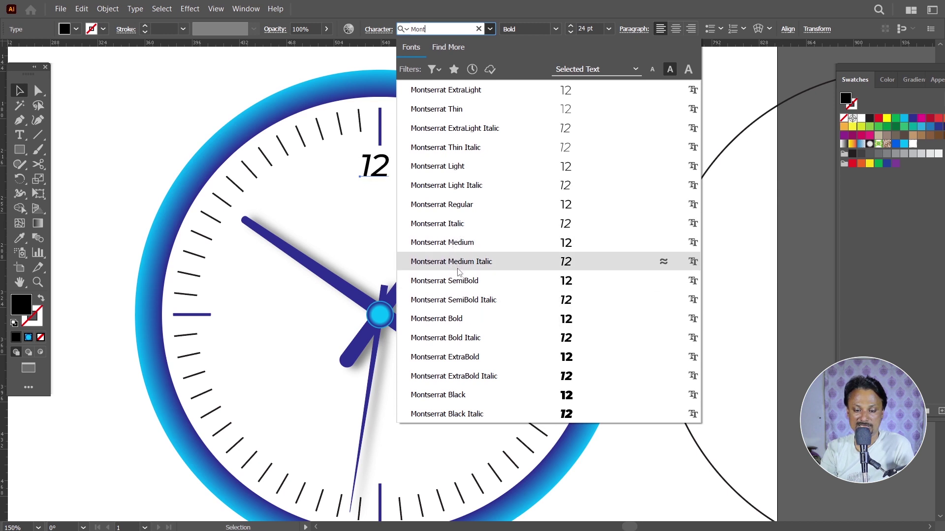
pyautogui.click(459, 285)
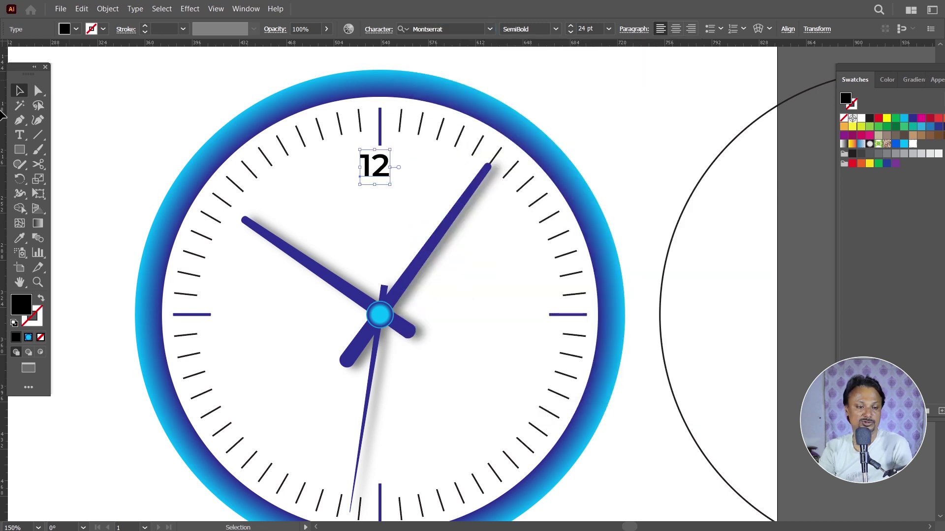
# Step: Copy the 12 to 3 o'clock, retype it as '3' and set it beside its tick
pyautogui.moveTo(385, 175)
pyautogui.mouseDown()
pyautogui.moveTo(386, 164)
pyautogui.moveTo(542, 325)
pyautogui.mouseUp()
pyautogui.scroll(-1, 541, 315)
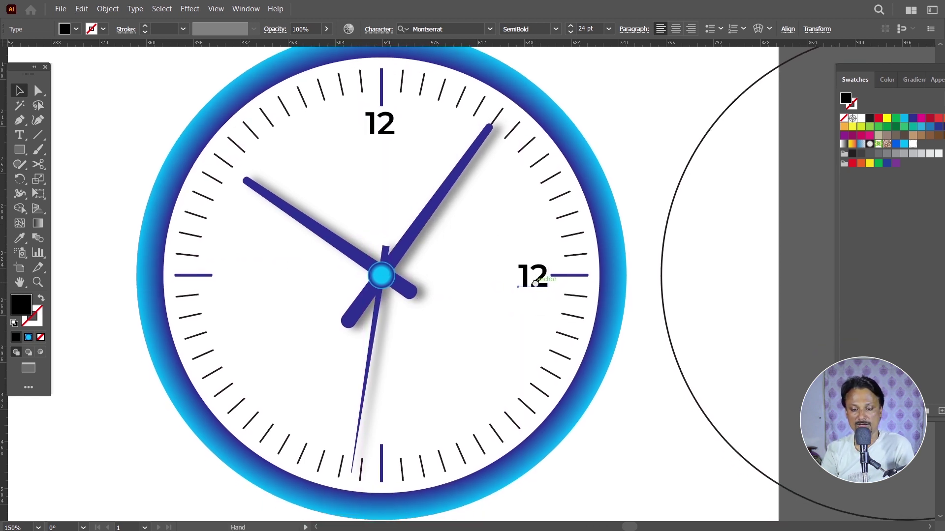
pyautogui.press('t')
pyautogui.doubleClick(535, 280)
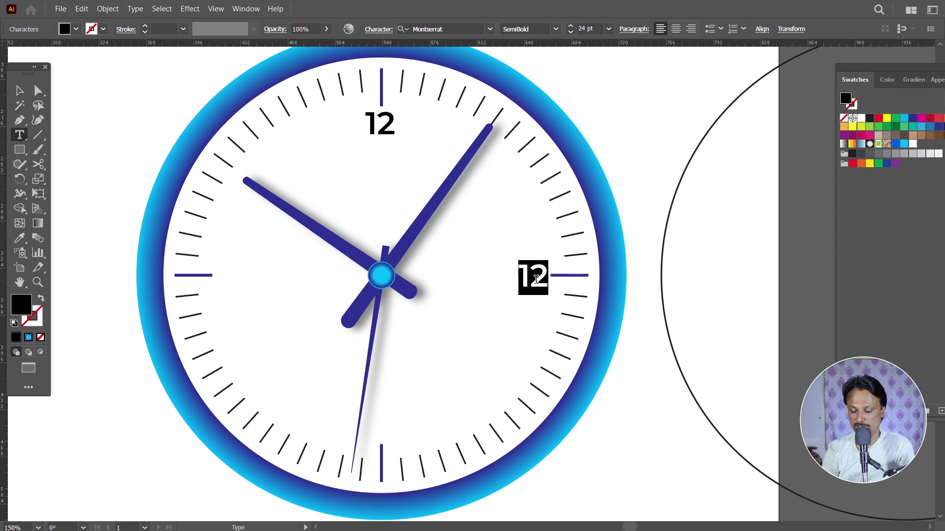
pyautogui.write('3')
pyautogui.press('Escape')
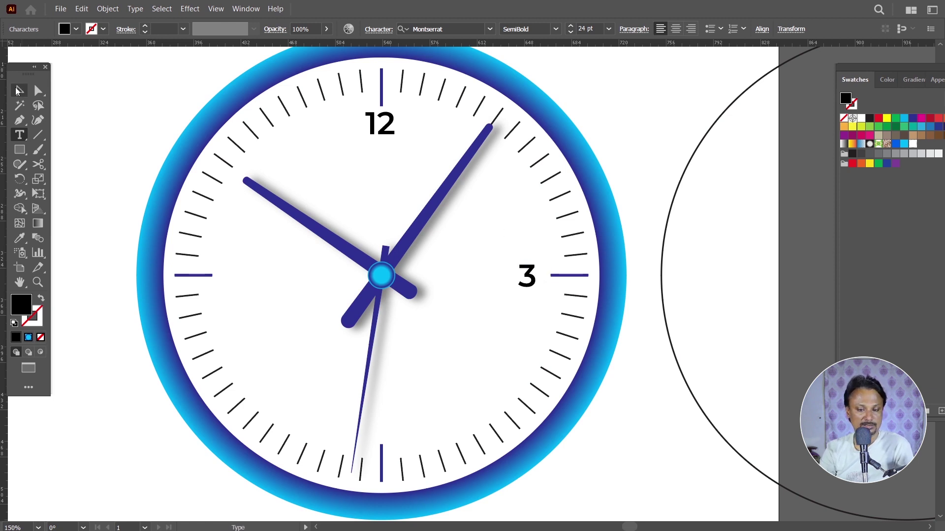
pyautogui.moveTo(537, 278); pyautogui.dragTo(547, 278)
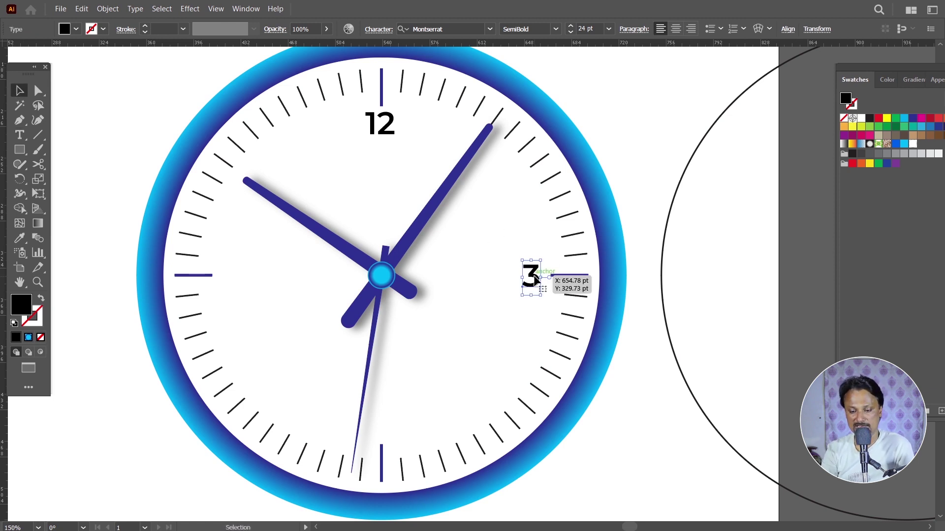
pyautogui.click(622, 195)
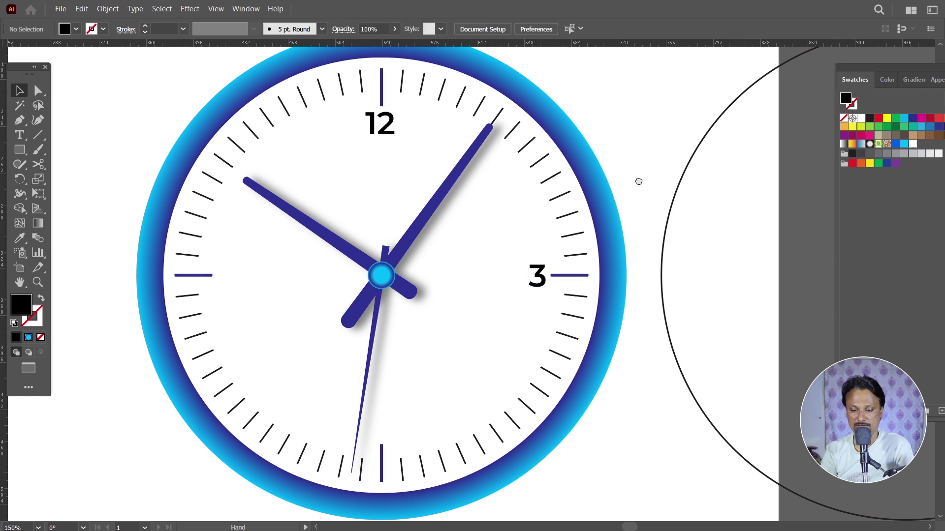
pyautogui.scroll(-3, 637, 179)
pyautogui.click(551, 212)
# Step: Copy the 3 down to 6 o'clock and retype it as '6'
pyautogui.moveTo(551, 218); pyautogui.dragTo(392, 366)
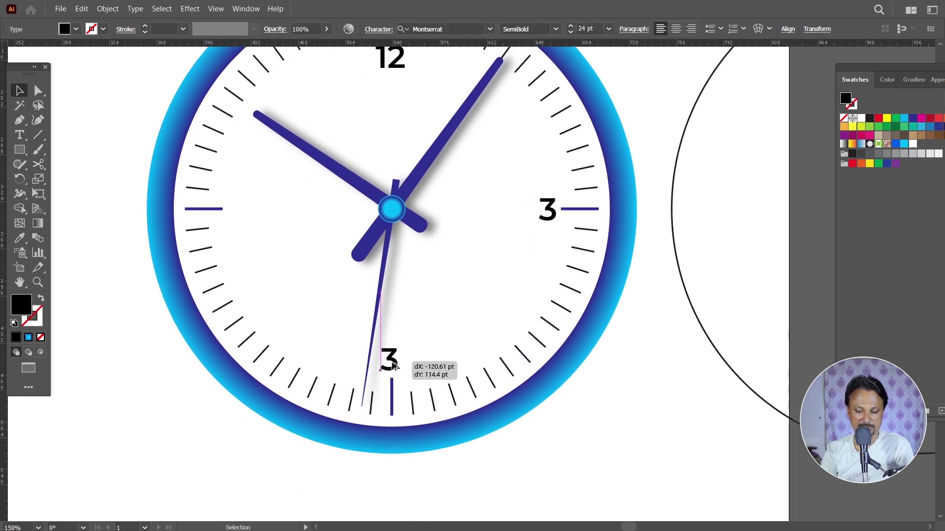
pyautogui.doubleClick(393, 367)
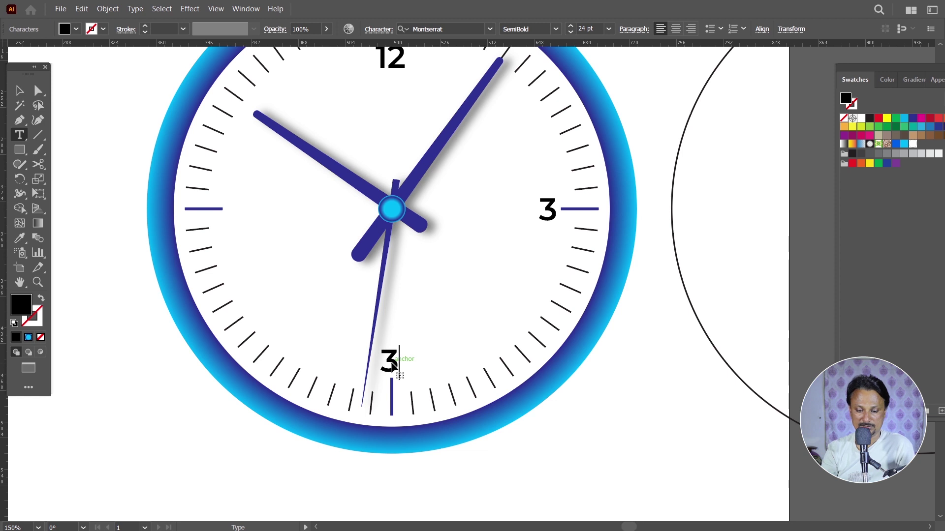
pyautogui.doubleClick(392, 366)
pyautogui.write('6')
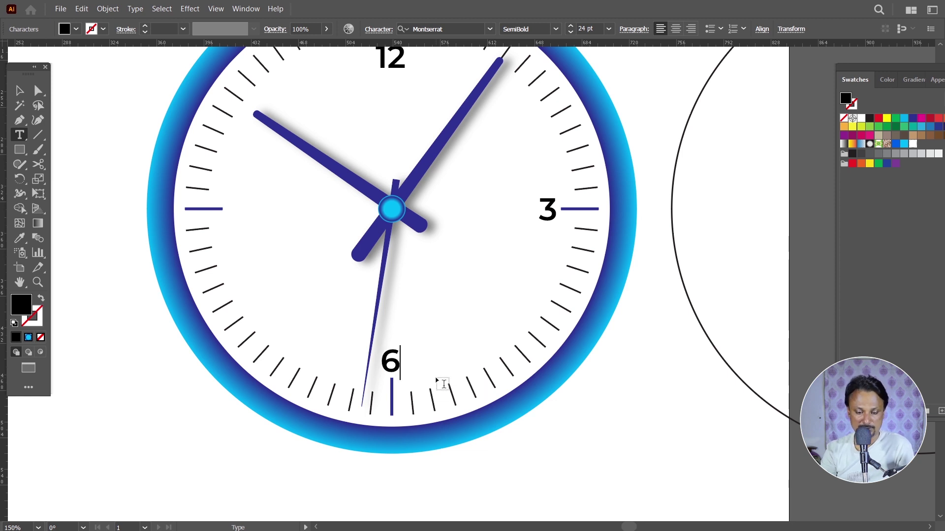
pyautogui.press('Escape')
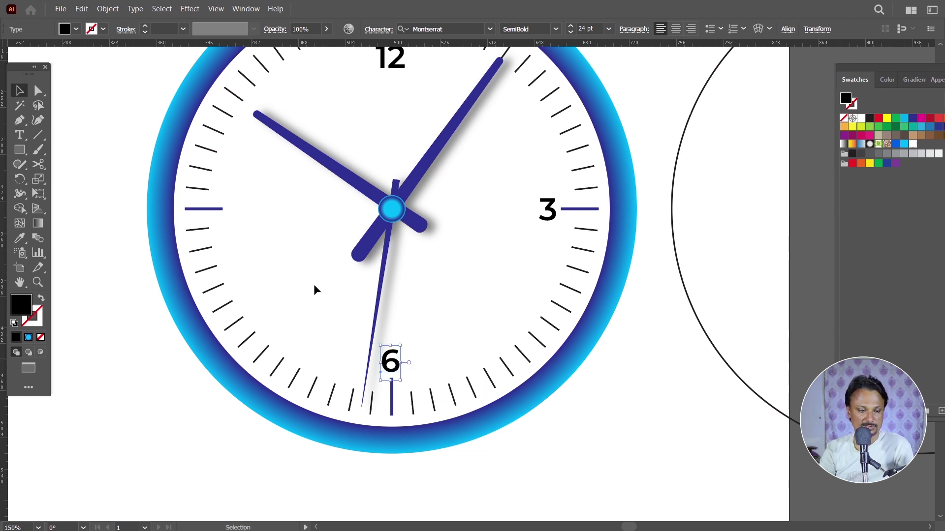
pyautogui.click(67, 252)
# Step: Copy the 6 to 9 o'clock, retype it as '9' and line it up with its tick
pyautogui.moveTo(389, 375); pyautogui.dragTo(242, 208)
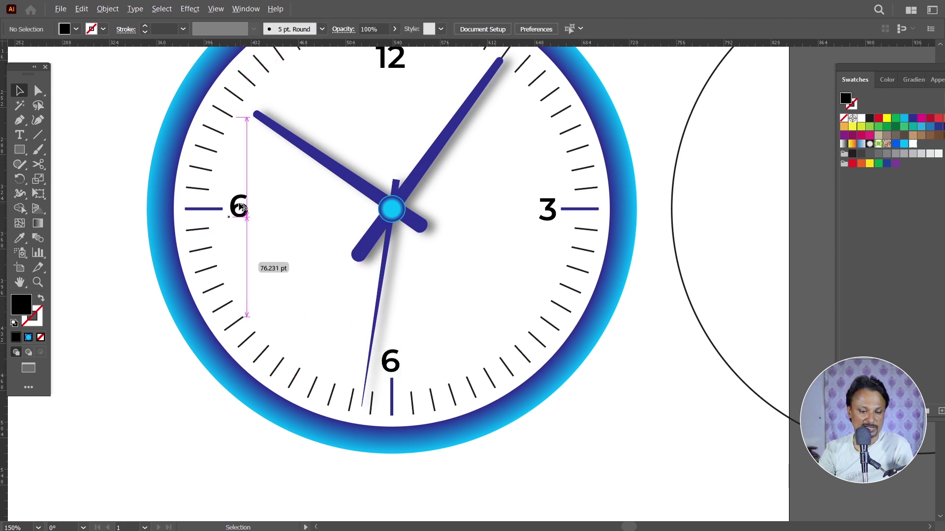
pyautogui.moveTo(241, 208); pyautogui.dragTo(235, 209)
pyautogui.press('t')
pyautogui.doubleClick(235, 206)
pyautogui.write('9')
pyautogui.click(17, 91)
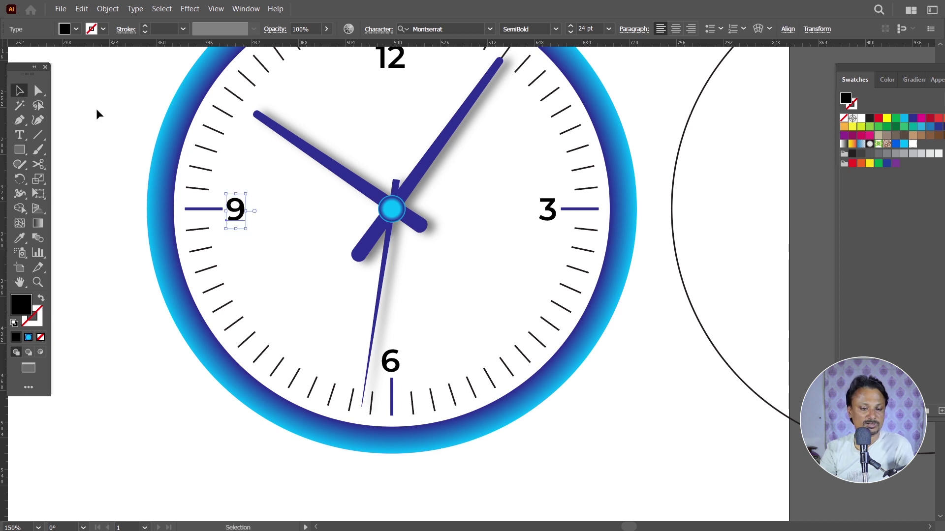
pyautogui.click(98, 147)
pyautogui.moveTo(108, 158); pyautogui.dragTo(74, 238)
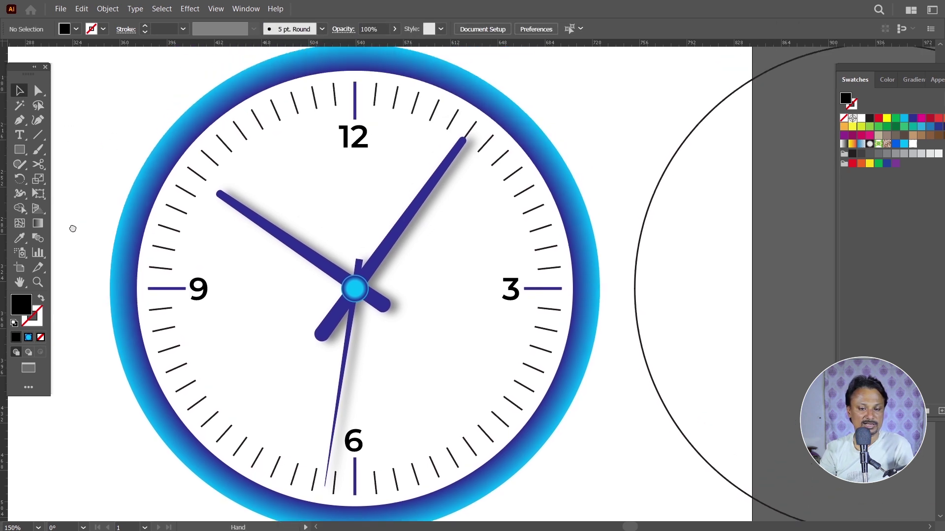
pyautogui.click(198, 296)
pyautogui.moveTo(203, 297); pyautogui.dragTo(203, 296)
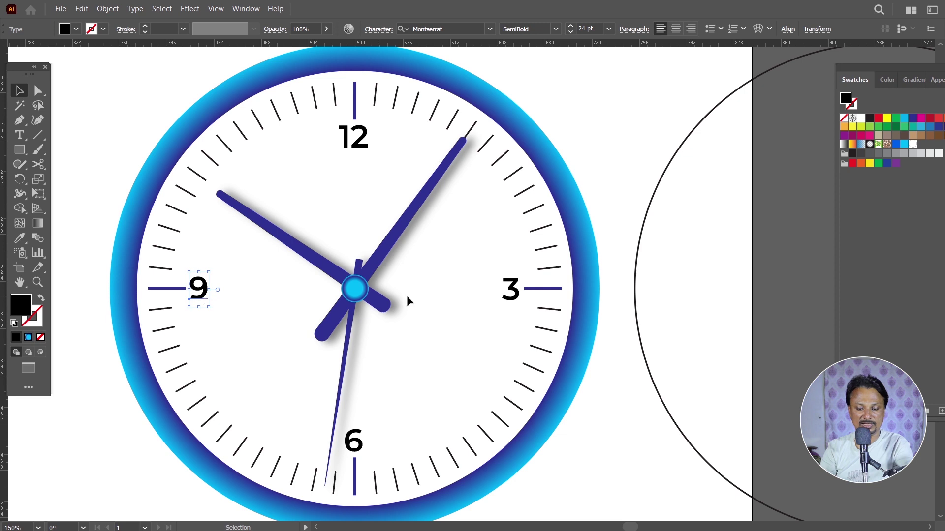
pyautogui.click(512, 295)
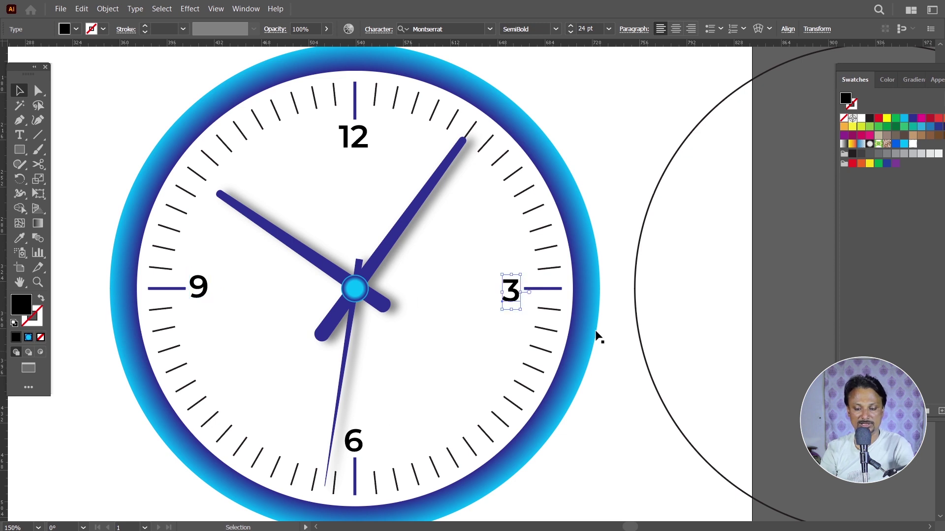
pyautogui.click(615, 267)
pyautogui.scroll(-1, 611, 267)
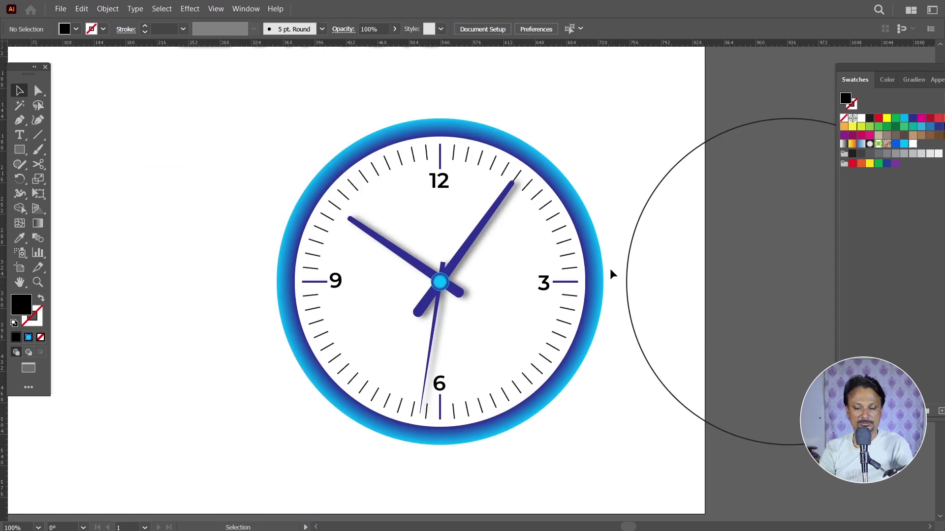
# Step: Set the 12 and 3 numerals to 30 pt font size
pyautogui.moveTo(610, 268); pyautogui.dragTo(534, 241)
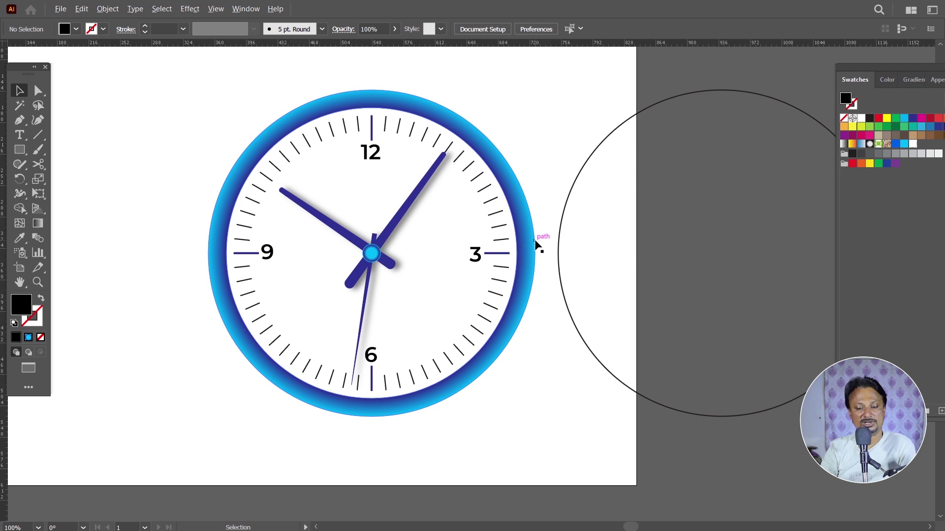
pyautogui.click(379, 160)
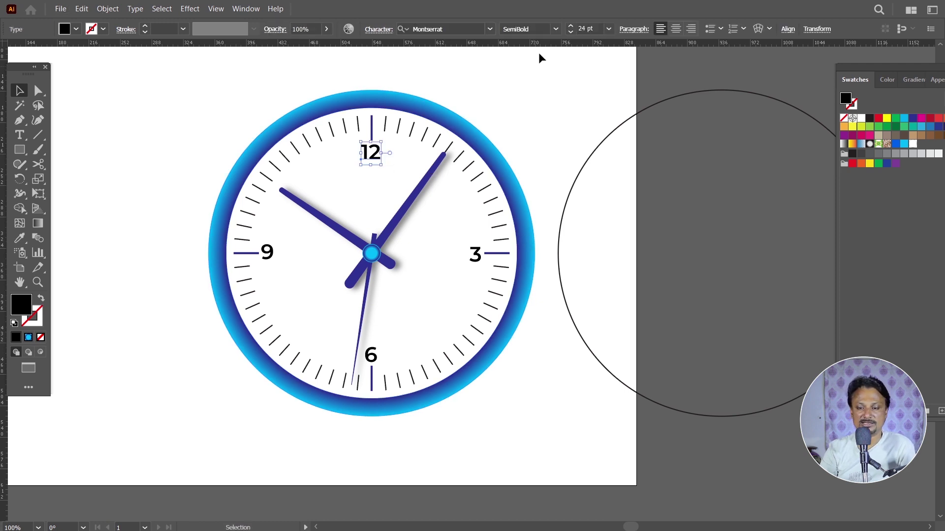
pyautogui.click(591, 25)
pyautogui.write('0')
pyautogui.press('Return')
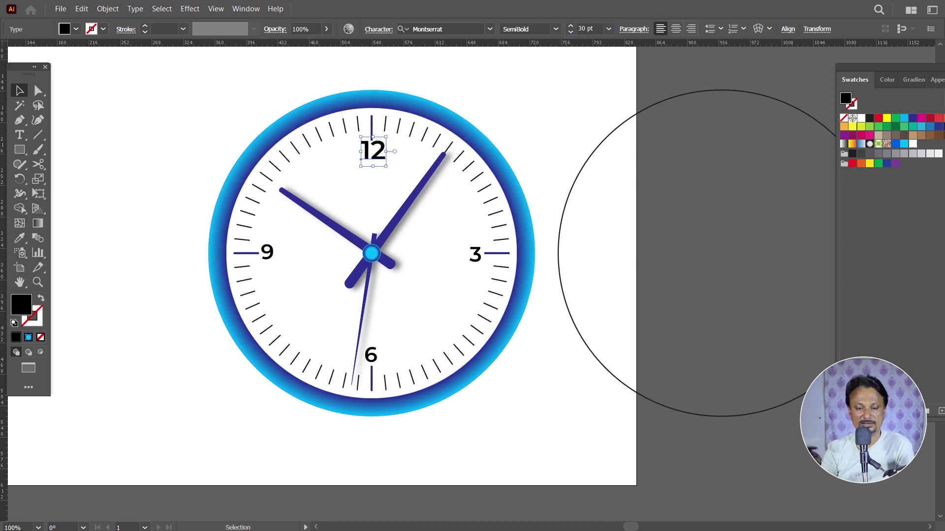
pyautogui.click(475, 255)
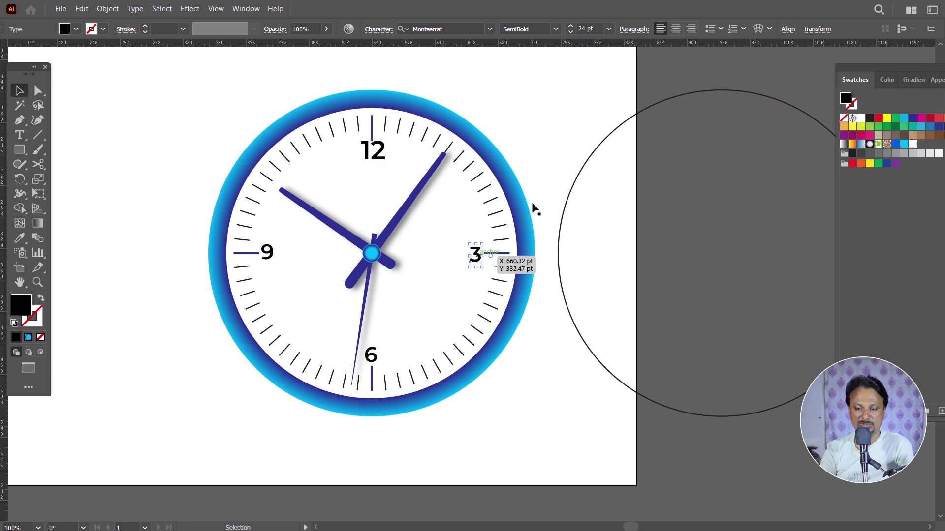
pyautogui.click(588, 28)
pyautogui.write('30')
pyautogui.press('Return')
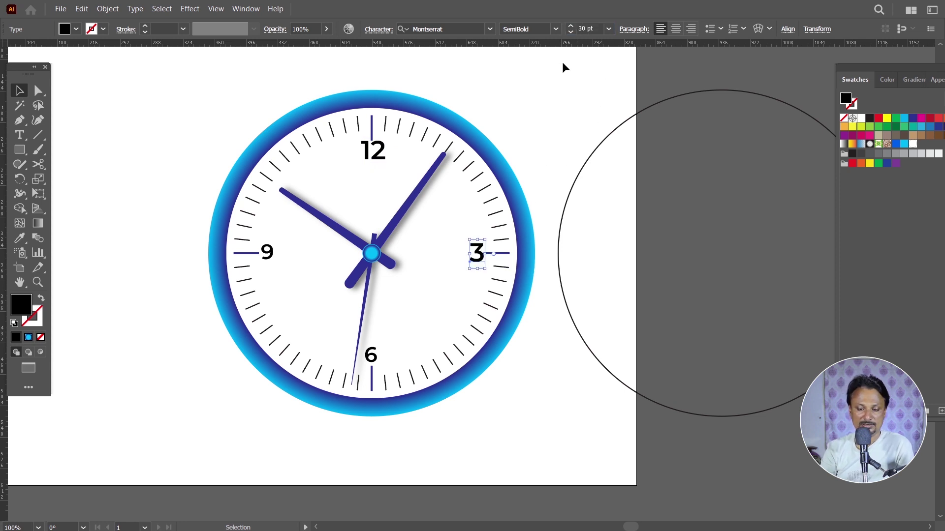
# Step: Set the 6 and 9 numerals to 30 pt as well
pyautogui.click(382, 358)
pyautogui.click(593, 28)
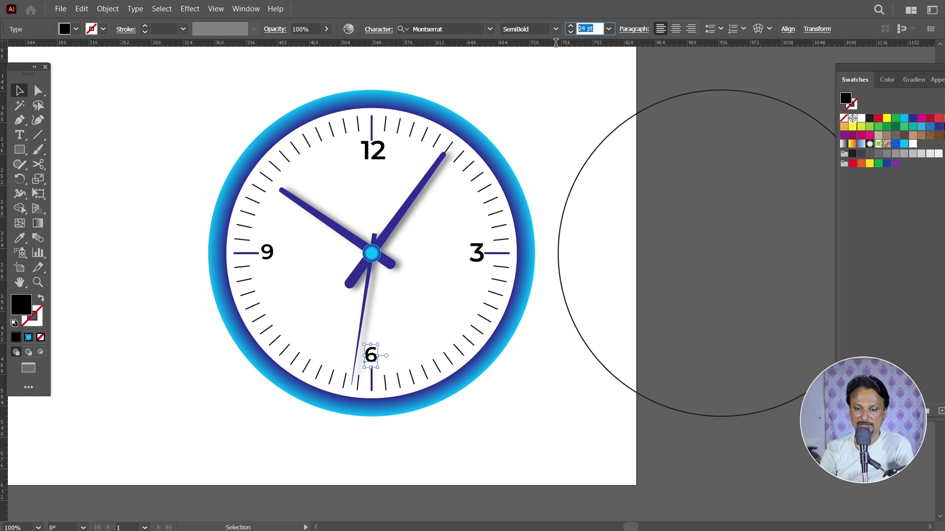
pyautogui.write('30')
pyautogui.press('Return')
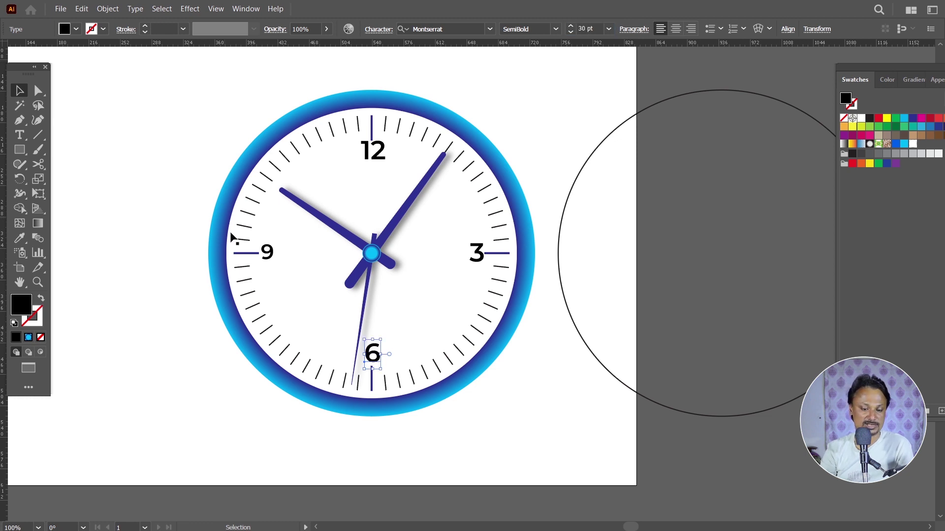
pyautogui.click(266, 252)
pyautogui.click(590, 29)
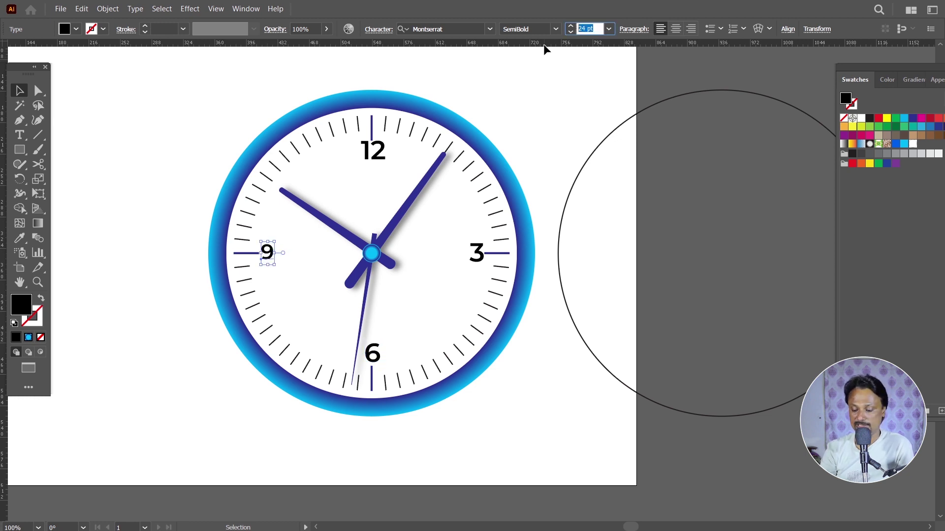
pyautogui.write('0')
pyautogui.press('Return')
pyautogui.click(506, 74)
pyautogui.scroll(2, 453, 169)
pyautogui.scroll(-1, 555, 192)
pyautogui.moveTo(640, 204); pyautogui.dragTo(254, 350)
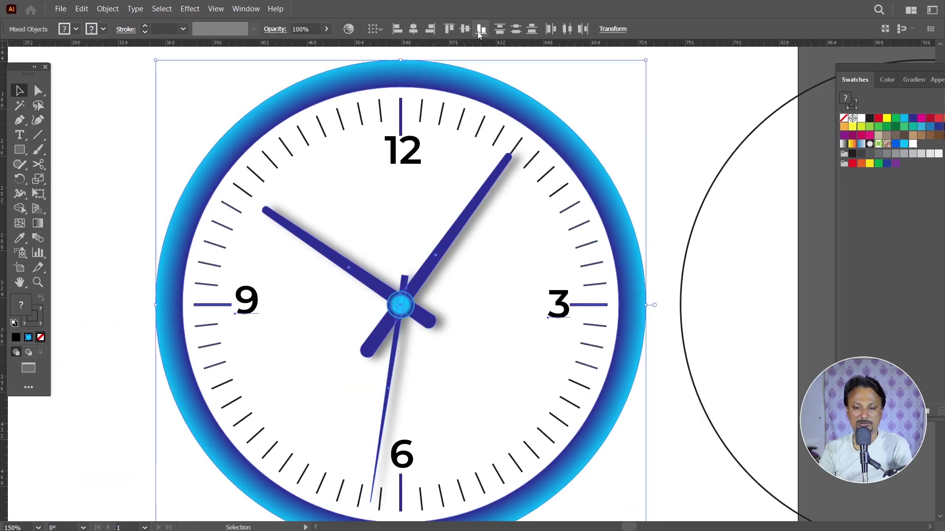
# Step: Undo an unwanted alignment, then nudge the 3 left and the 12 down
pyautogui.click(466, 28)
pyautogui.hotkey('ctrl', 'z')
pyautogui.click(683, 147)
pyautogui.scroll(1, 572, 324)
pyautogui.click(565, 320)
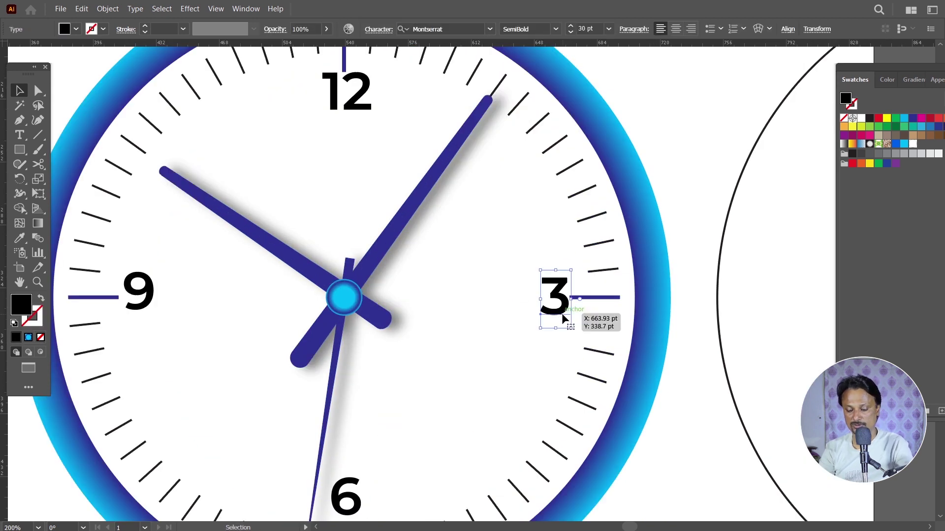
pyautogui.press('Left')
pyautogui.press('Left')
pyautogui.press('Left')
pyautogui.press('Left')
pyautogui.scroll(2, 462, 216)
pyautogui.click(381, 179)
pyautogui.press('Down')
pyautogui.press('Down')
# Step: Nudge the 6 left and the 9 slightly down
pyautogui.press('Left')
pyautogui.press('Down')
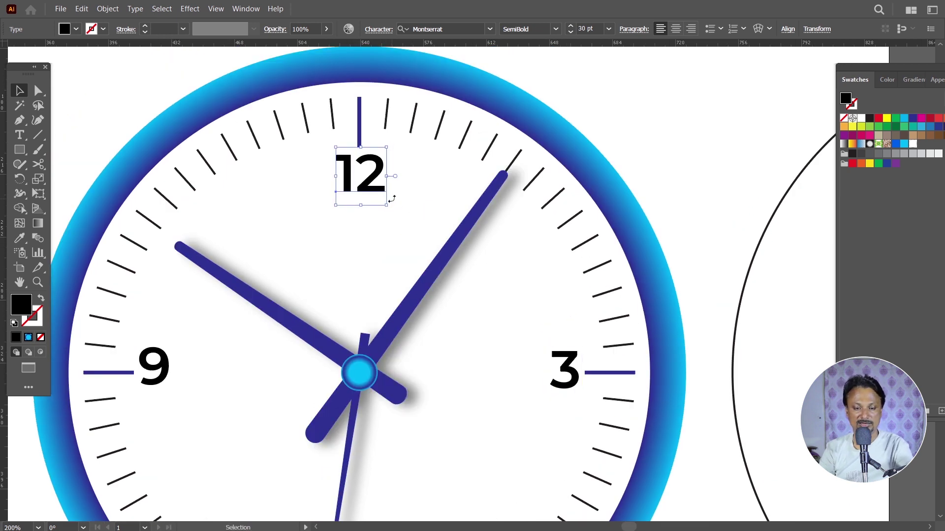
pyautogui.scroll(-5, 466, 244)
pyautogui.click(379, 429)
pyautogui.press('Left')
pyautogui.press('Left')
pyautogui.press('Left')
pyautogui.click(590, 451)
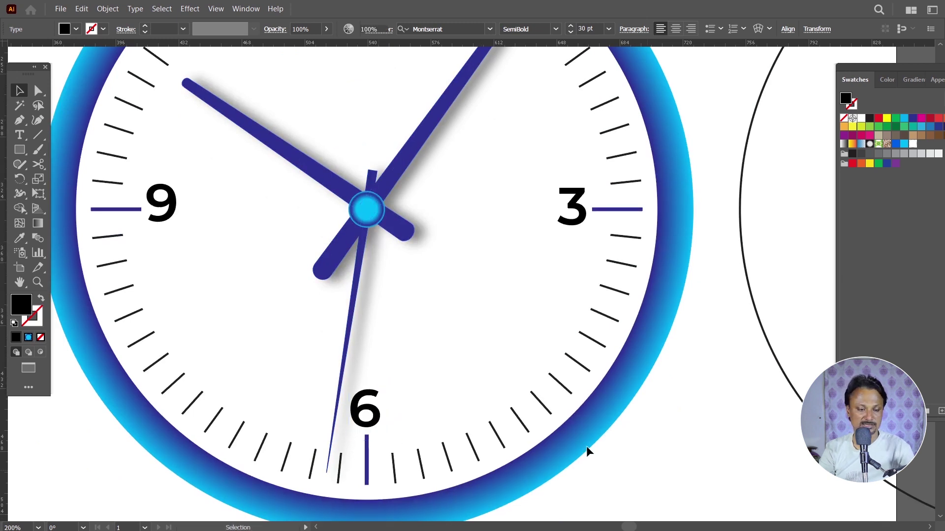
pyautogui.click(169, 224)
pyautogui.press('Down')
pyautogui.press('Down')
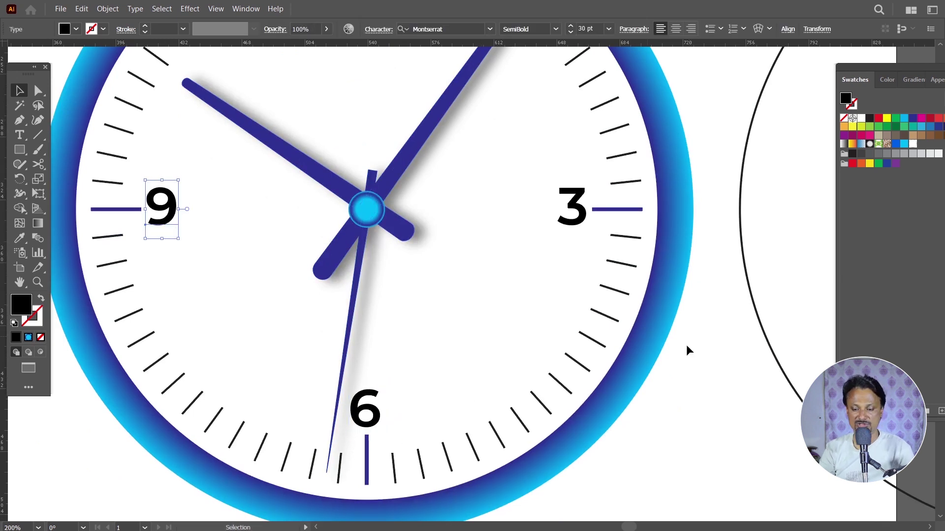
pyautogui.click(691, 357)
pyautogui.scroll(-1, 691, 357)
pyautogui.scroll(-1, 690, 357)
pyautogui.hscroll(3, 591, 344)
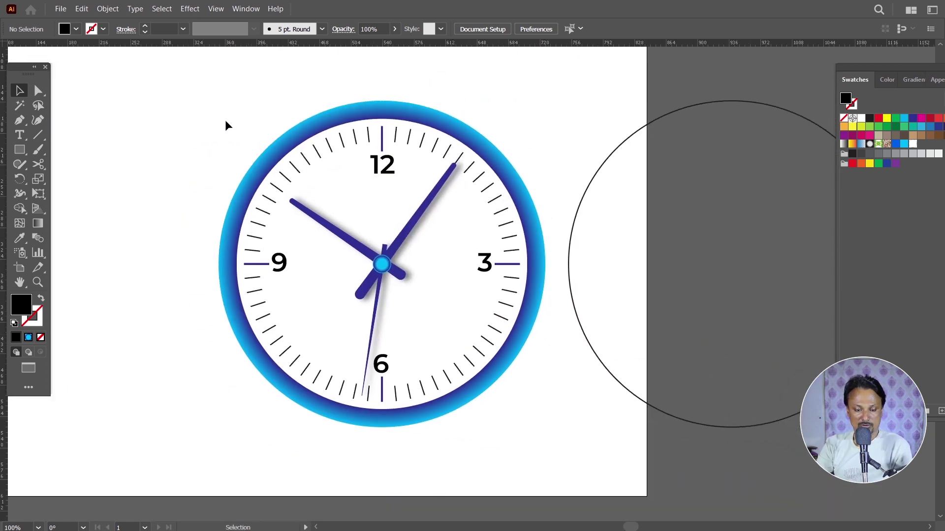
# Step: Marquee-select the whole clock, group it, and zoom out around the artboard
pyautogui.moveTo(205, 113); pyautogui.dragTo(555, 432)
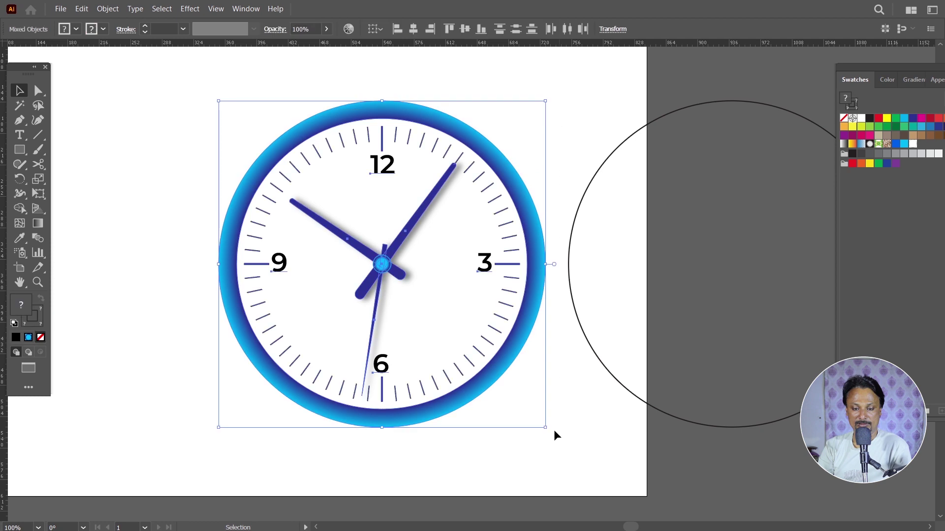
pyautogui.click(552, 414)
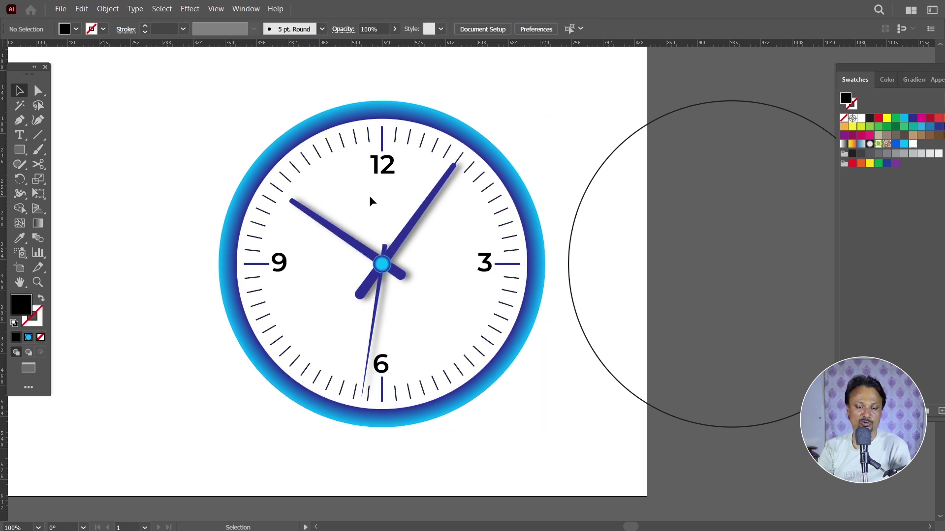
pyautogui.moveTo(210, 103); pyautogui.dragTo(544, 415)
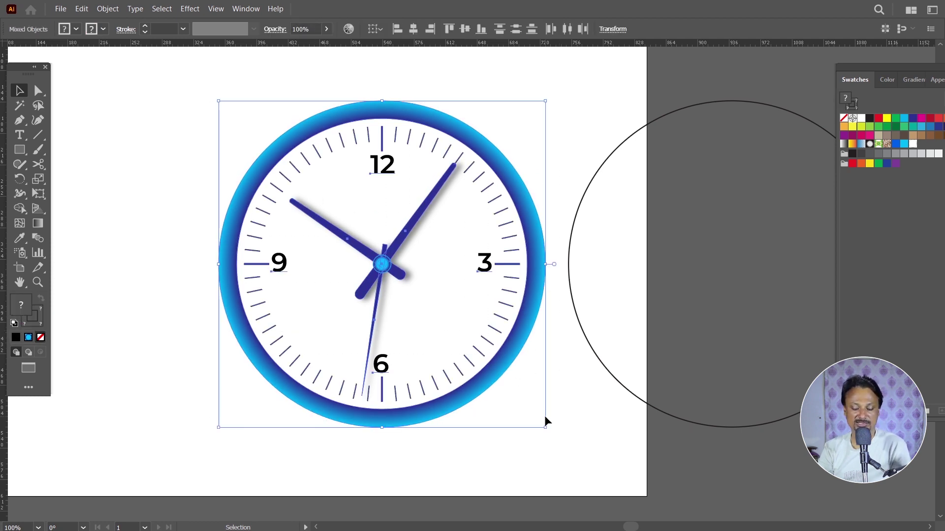
pyautogui.press('a')
pyautogui.press('v')
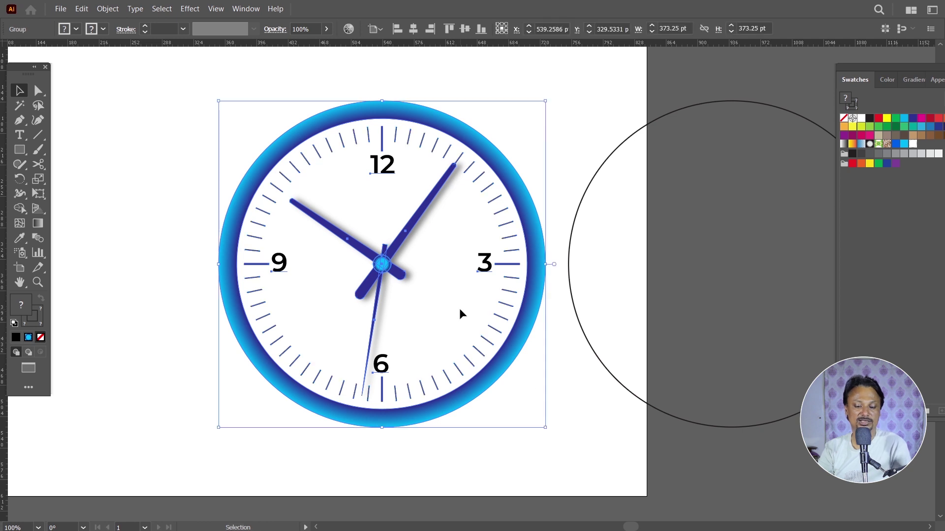
pyautogui.hotkey('ctrl', '-')
pyautogui.scroll(2, 366, 235)
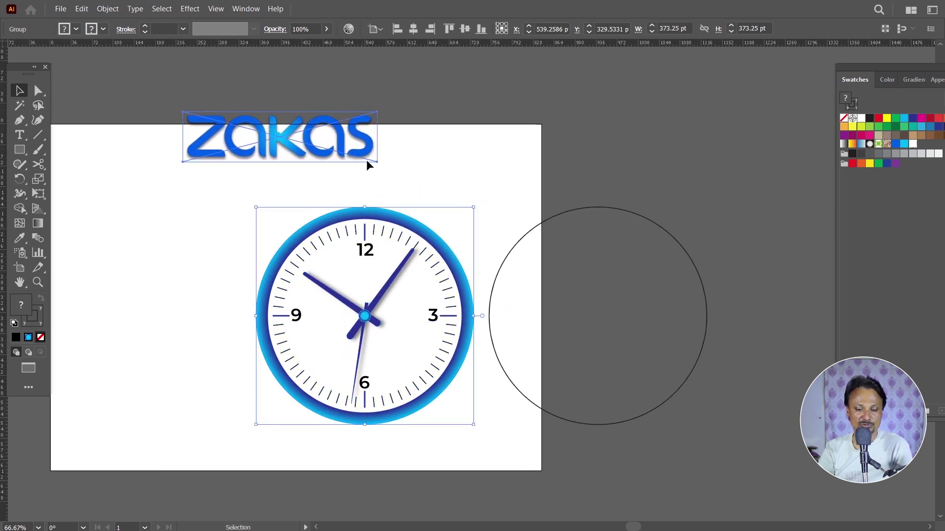
# Step: Bring the zakas logo to front on the clock, shrink it to ~100 pt, and place it below the 12
pyautogui.moveTo(371, 142); pyautogui.dragTo(461, 232)
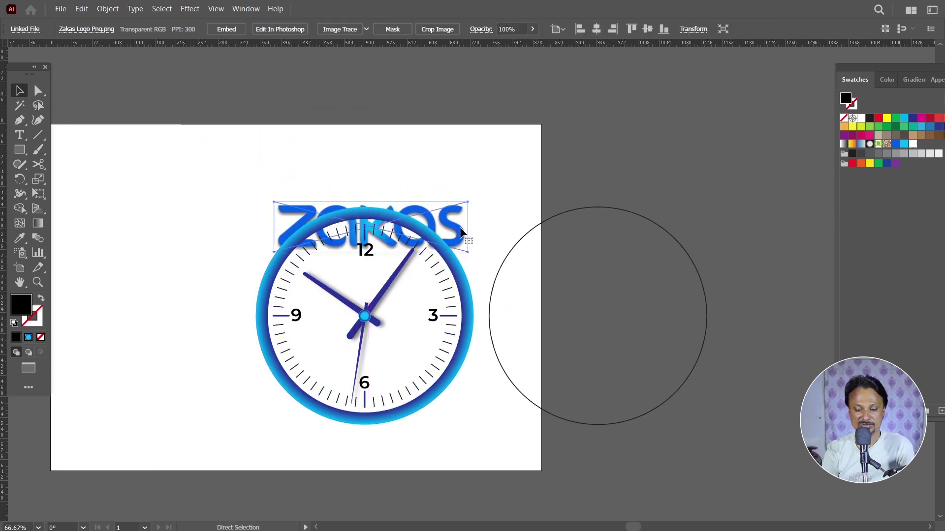
pyautogui.rightClick(461, 231)
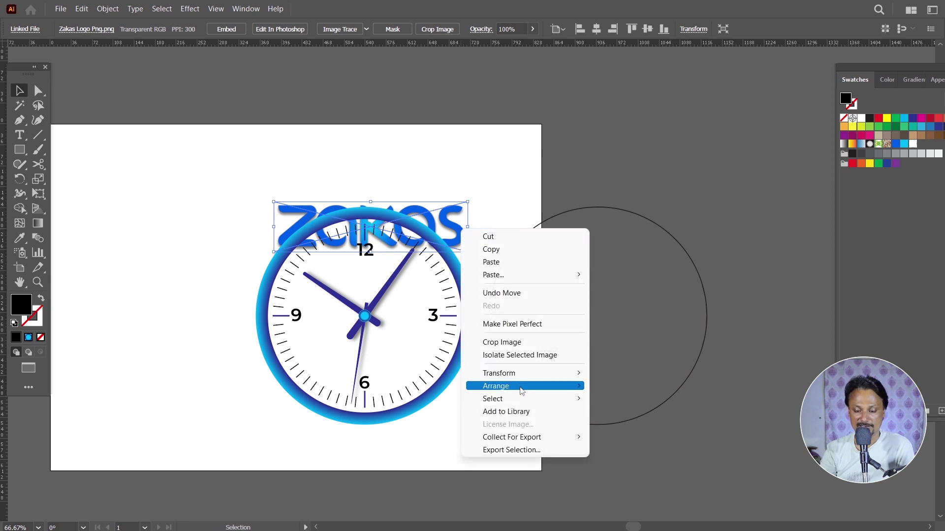
pyautogui.click(631, 386)
pyautogui.scroll(1, 385, 255)
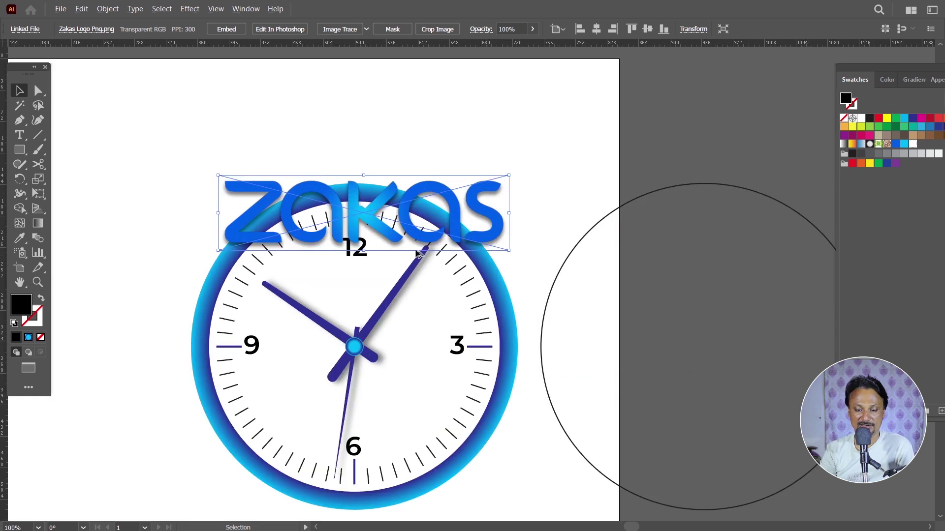
pyautogui.scroll(1, 385, 255)
pyautogui.moveTo(566, 134); pyautogui.dragTo(442, 168)
pyautogui.moveTo(397, 203)
pyautogui.mouseDown()
pyautogui.moveTo(435, 273)
pyautogui.moveTo(400, 272)
pyautogui.mouseUp()
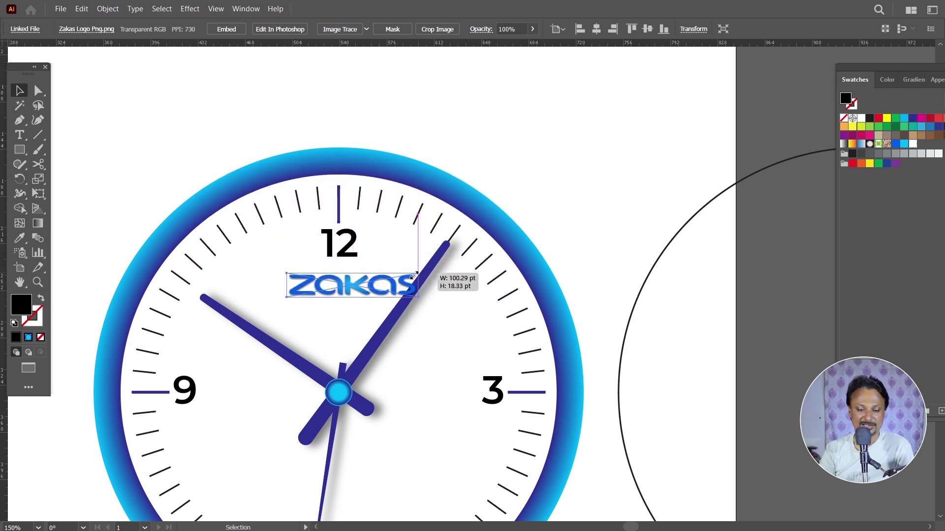
pyautogui.click(555, 226)
# Step: Centre the clock artwork horizontally and nudge the logo slightly up
pyautogui.scroll(-3, 541, 217)
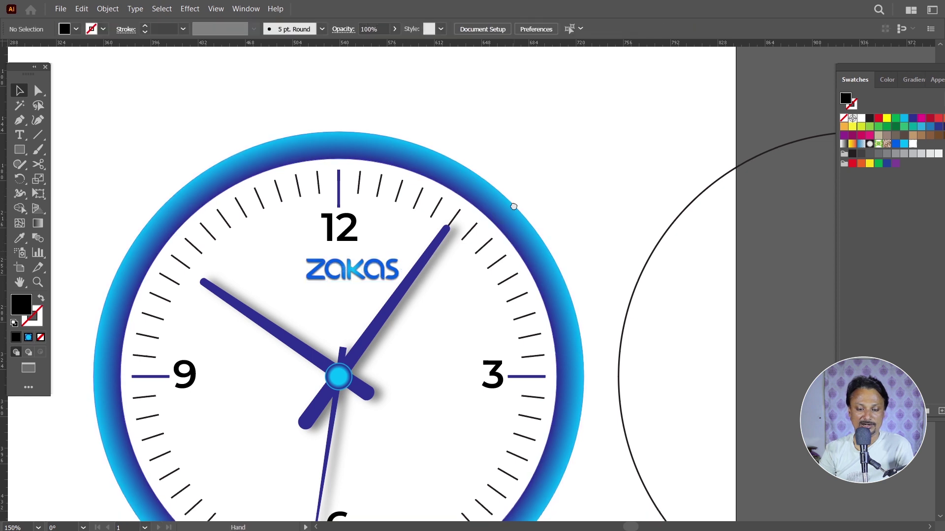
pyautogui.hotkey('ctrl', 'a')
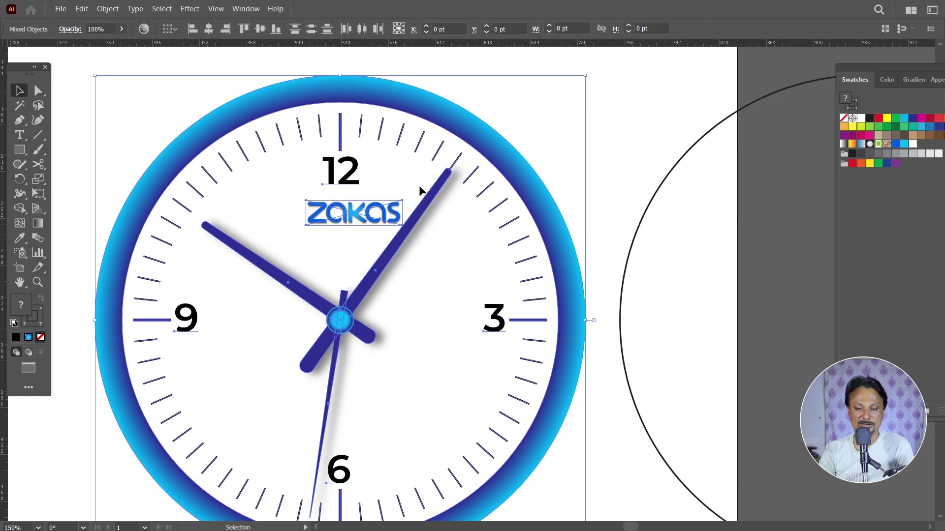
pyautogui.click(212, 33)
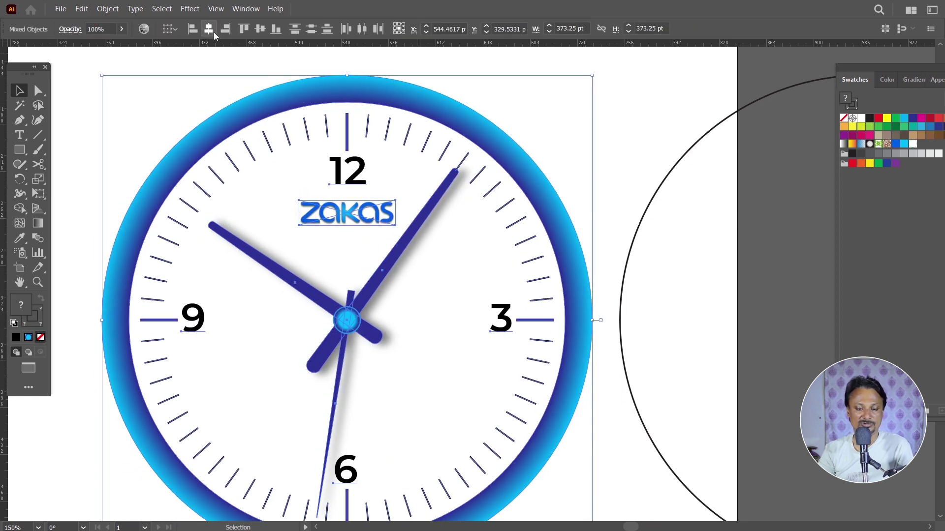
pyautogui.click(625, 124)
pyautogui.click(374, 222)
pyautogui.press('Up')
pyautogui.press('Up')
pyautogui.press('Up')
pyautogui.press('Up')
pyautogui.press('Up')
pyautogui.press('Up')
pyautogui.press('Up')
pyautogui.click(579, 152)
pyautogui.hotkey('ctrl', '-')
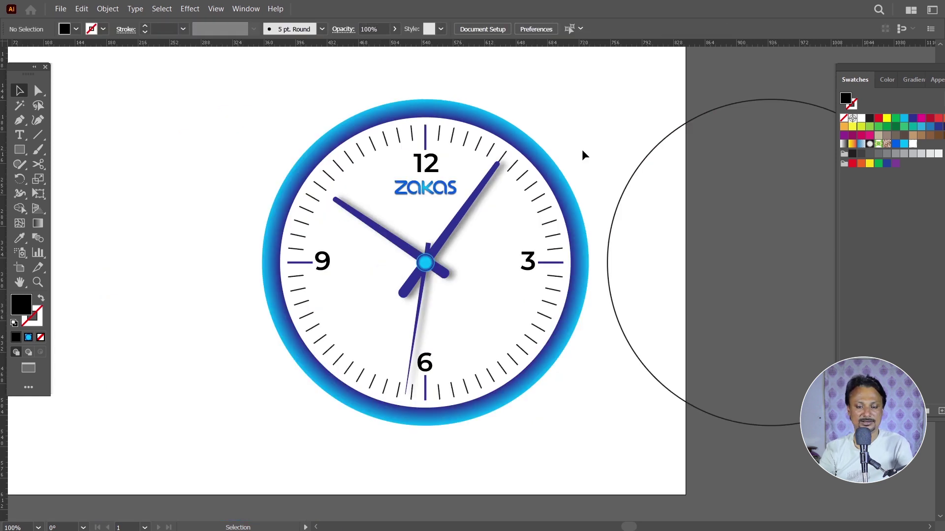
pyautogui.moveTo(581, 150); pyautogui.dragTo(481, 149)
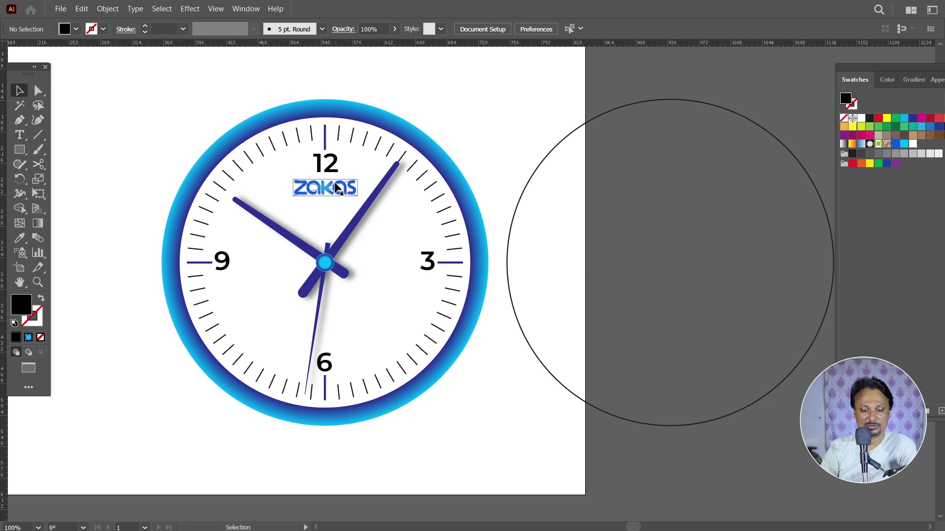
pyautogui.scroll(1, 337, 190)
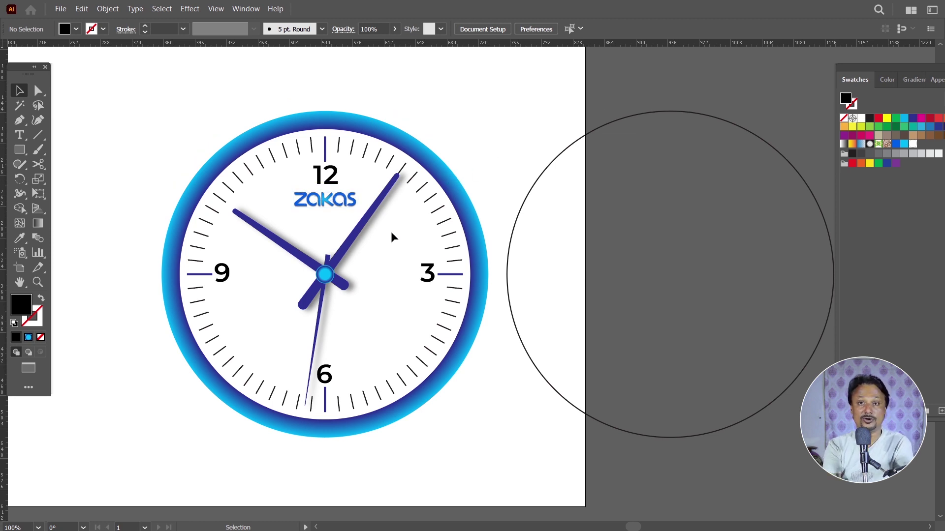
# Step: Move the clock group about 93 pt left and slide the empty circle over to overlap it
pyautogui.click(536, 186)
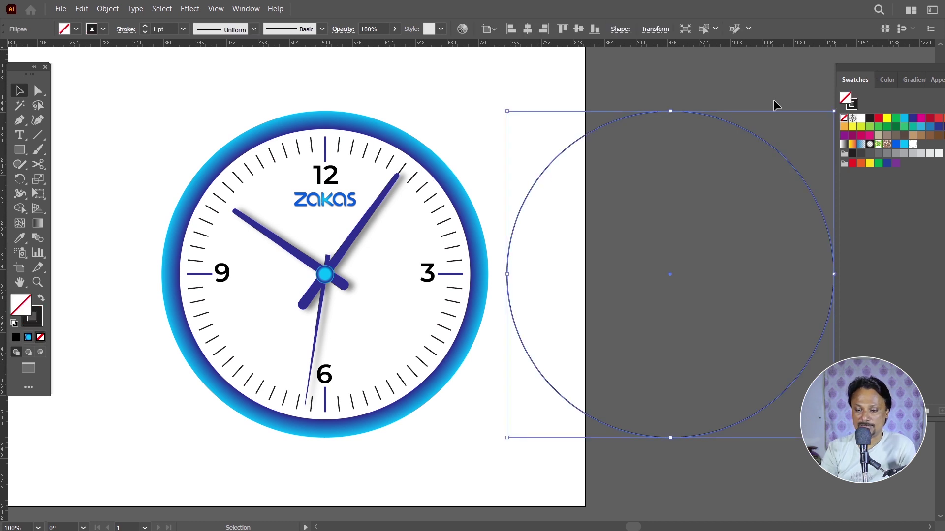
pyautogui.moveTo(437, 160)
pyautogui.mouseDown()
pyautogui.moveTo(512, 155)
pyautogui.moveTo(393, 153)
pyautogui.mouseUp()
pyautogui.hotkey('ctrl', 'z')
pyautogui.click(454, 93)
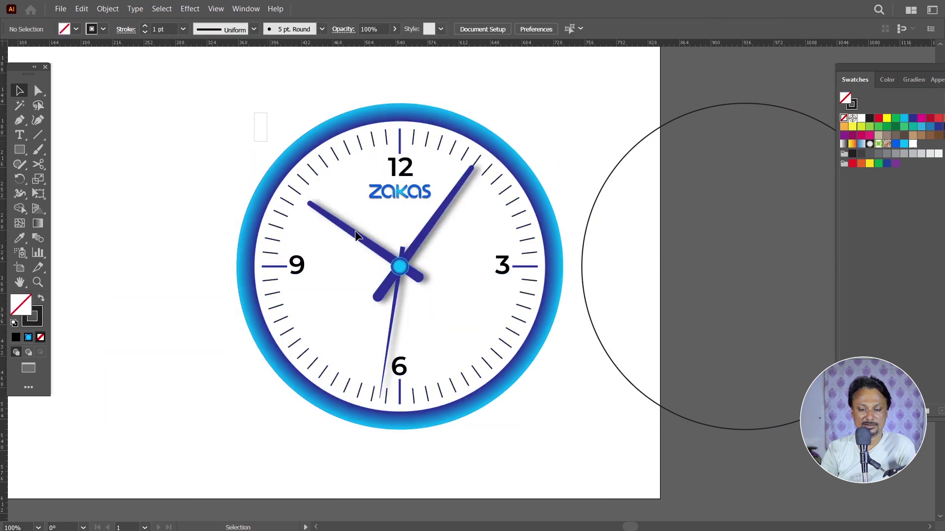
pyautogui.moveTo(391, 199); pyautogui.dragTo(269, 199)
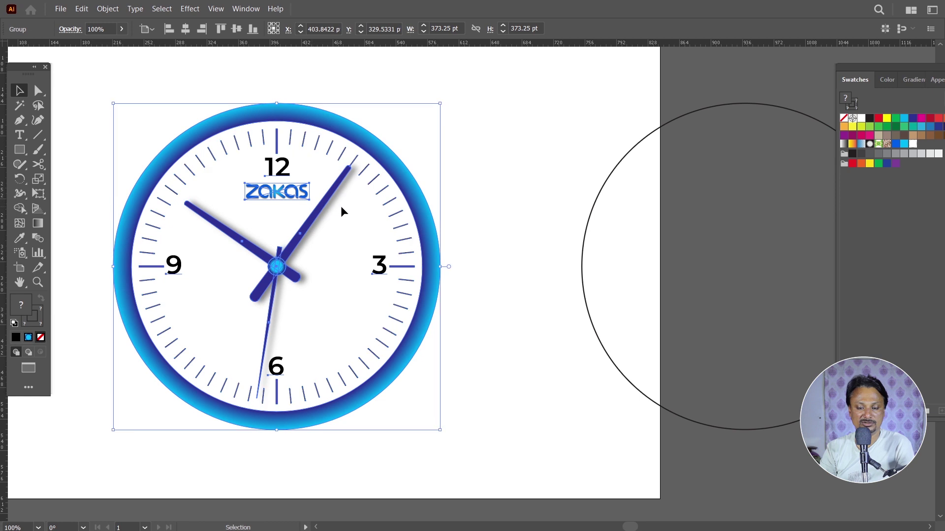
pyautogui.hscroll(-3, 338, 205)
pyautogui.moveTo(641, 244); pyautogui.dragTo(466, 242)
# Step: Give the circle the White, Black gradient, stroke None, and gradient type Radial
pyautogui.moveTo(918, 69)
pyautogui.mouseDown()
pyautogui.moveTo(833, 72)
pyautogui.moveTo(851, 68)
pyautogui.mouseUp()
pyautogui.click(827, 81)
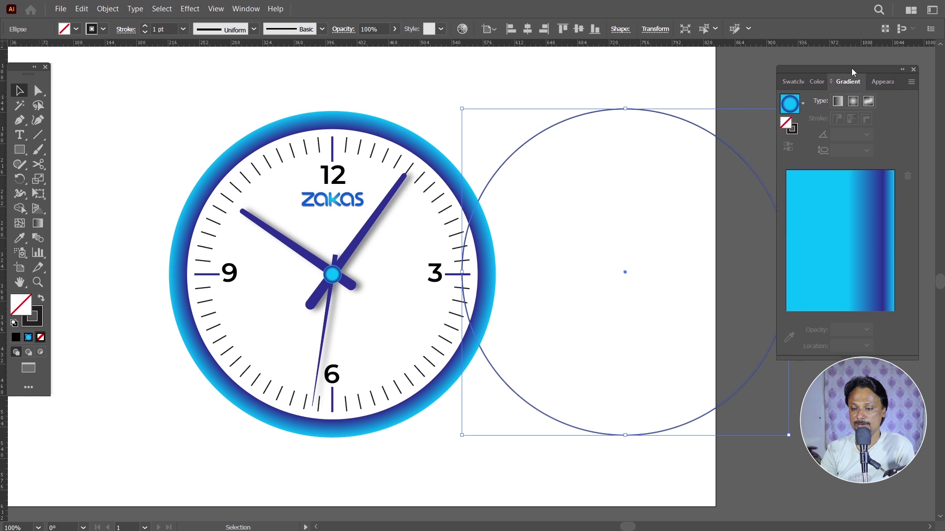
pyautogui.click(802, 105)
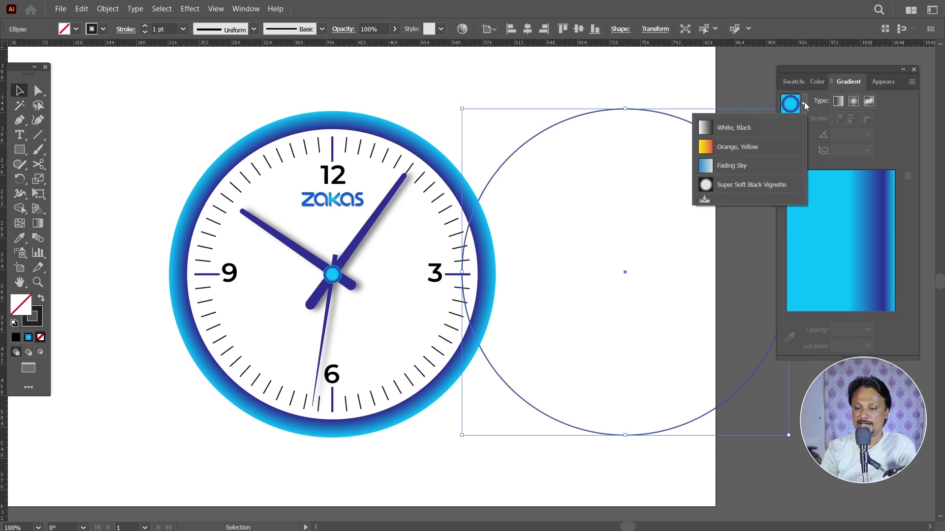
pyautogui.click(734, 128)
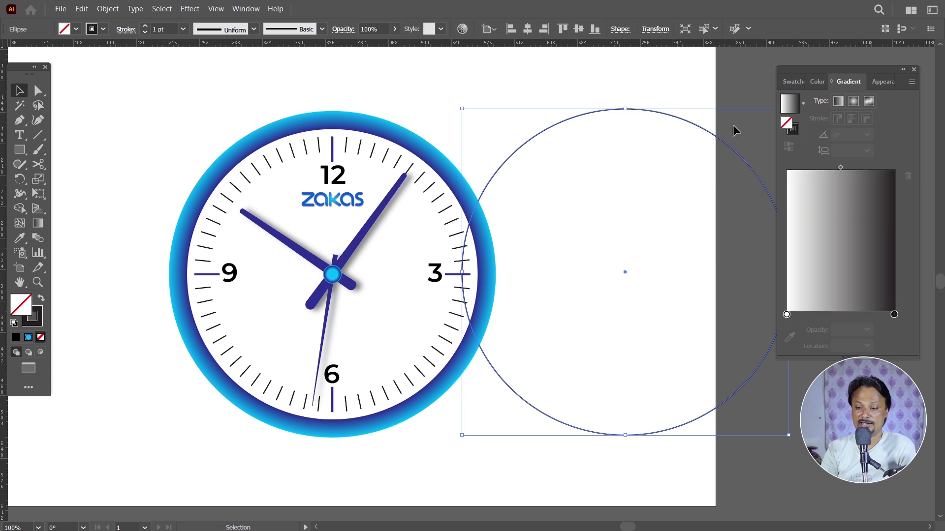
pyautogui.click(796, 132)
pyautogui.click(794, 82)
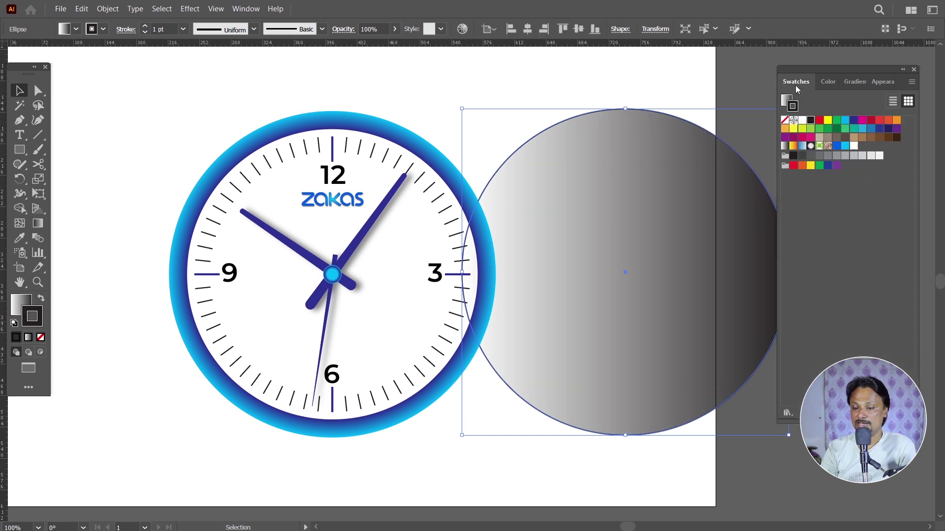
pyautogui.click(785, 121)
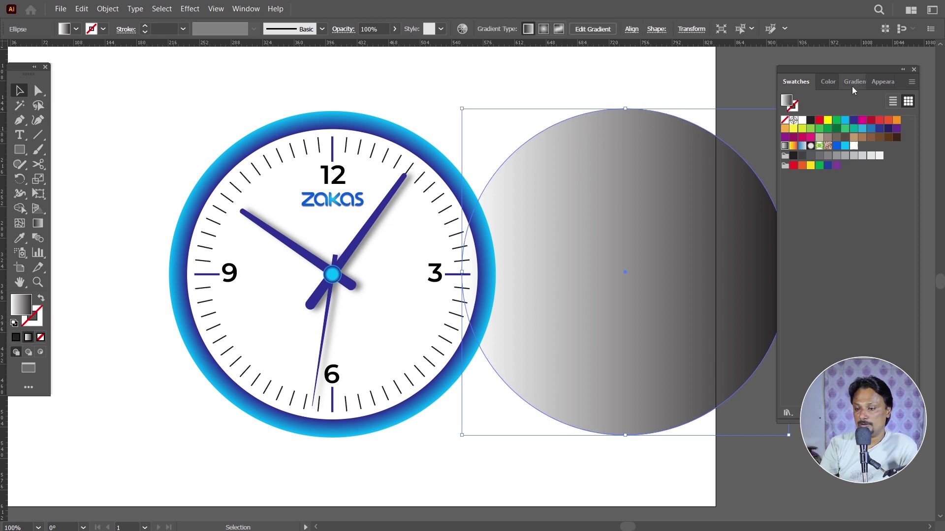
pyautogui.click(854, 82)
pyautogui.click(854, 100)
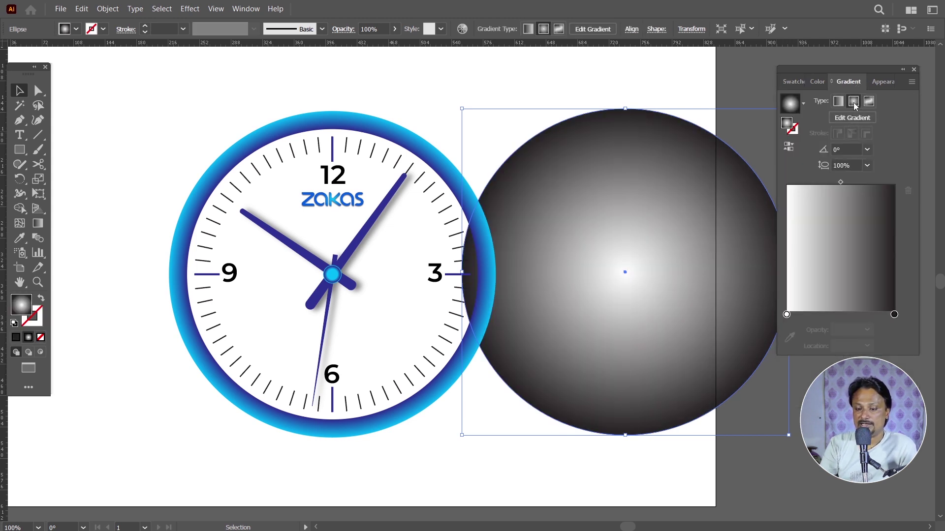
# Step: Lay the radial-gradient circle over the clock face and select it
pyautogui.moveTo(637, 231); pyautogui.dragTo(426, 245)
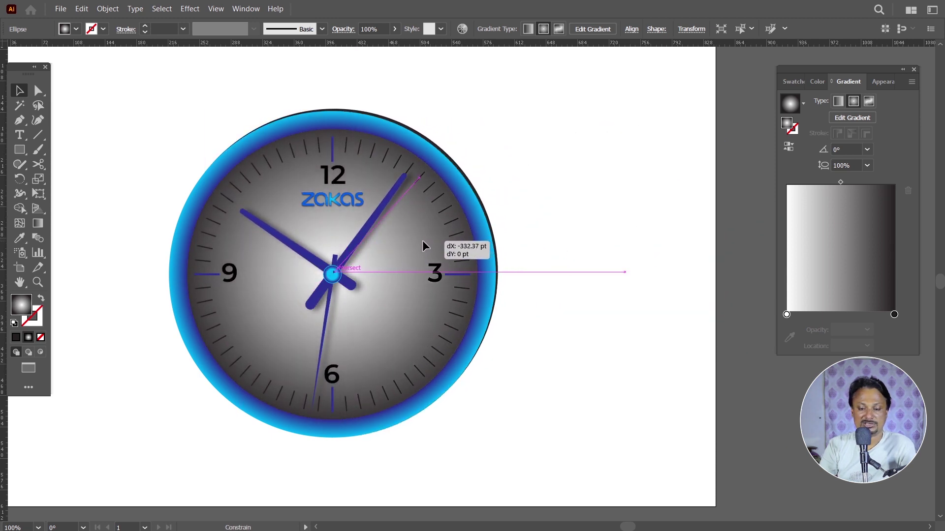
pyautogui.moveTo(426, 244); pyautogui.dragTo(423, 247)
pyautogui.click(222, 109)
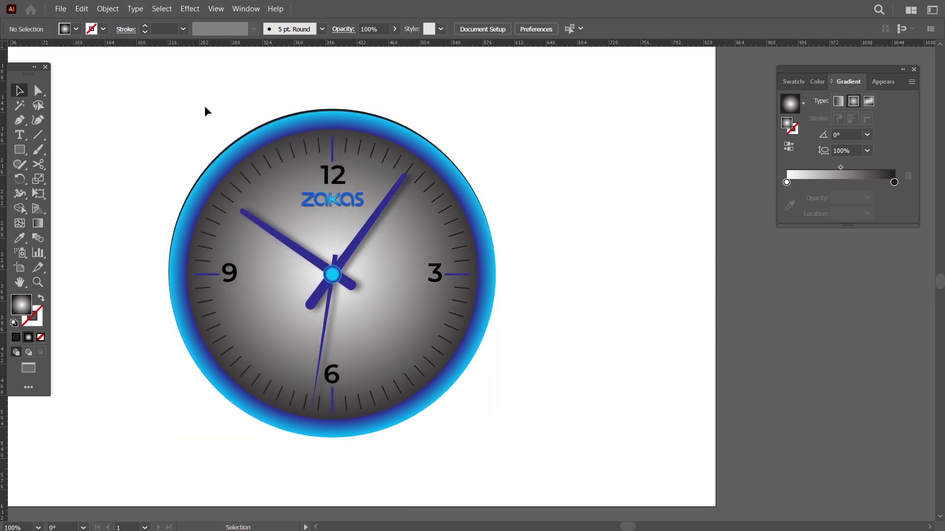
pyautogui.click(307, 115)
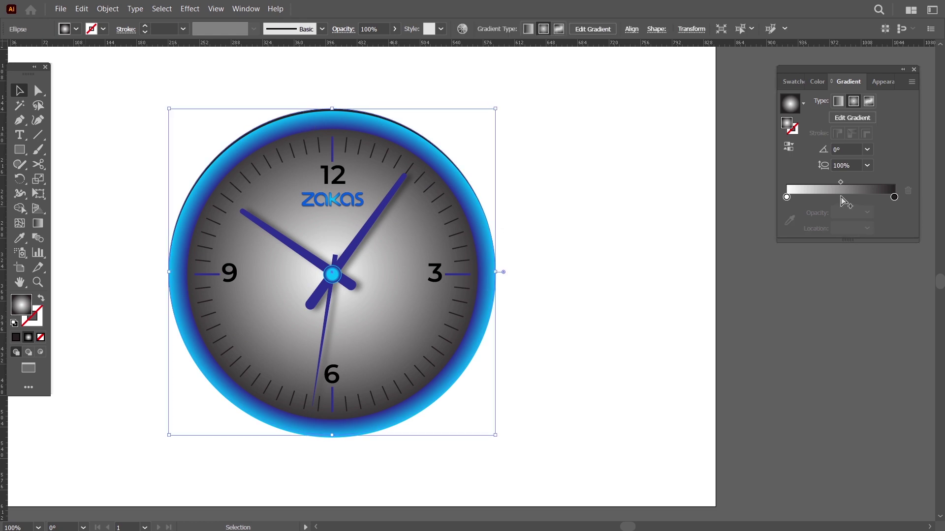
# Step: Adjust the gradient midpoint and stops for a white face, white stop at about 70.6144%
pyautogui.moveTo(840, 183); pyautogui.dragTo(847, 183)
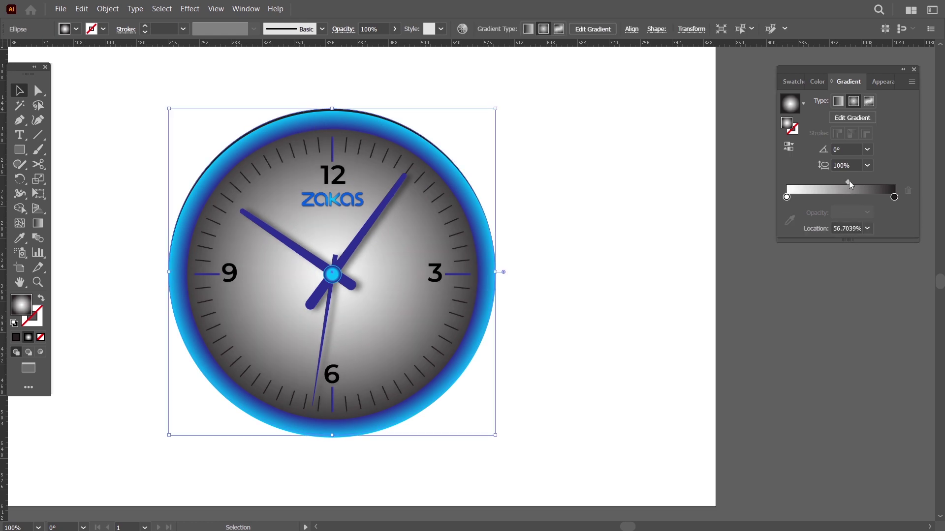
pyautogui.moveTo(848, 183); pyautogui.dragTo(860, 183)
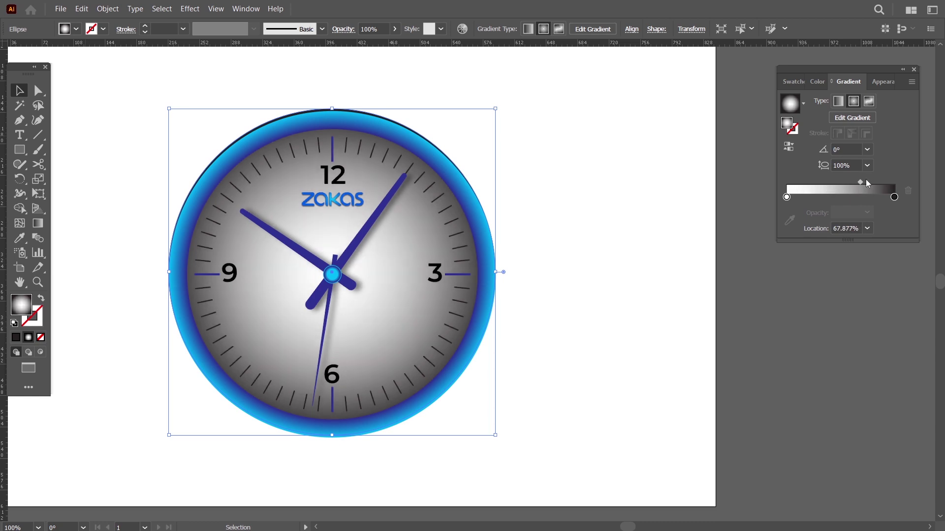
pyautogui.moveTo(862, 184); pyautogui.dragTo(880, 186)
pyautogui.moveTo(800, 197); pyautogui.dragTo(831, 197)
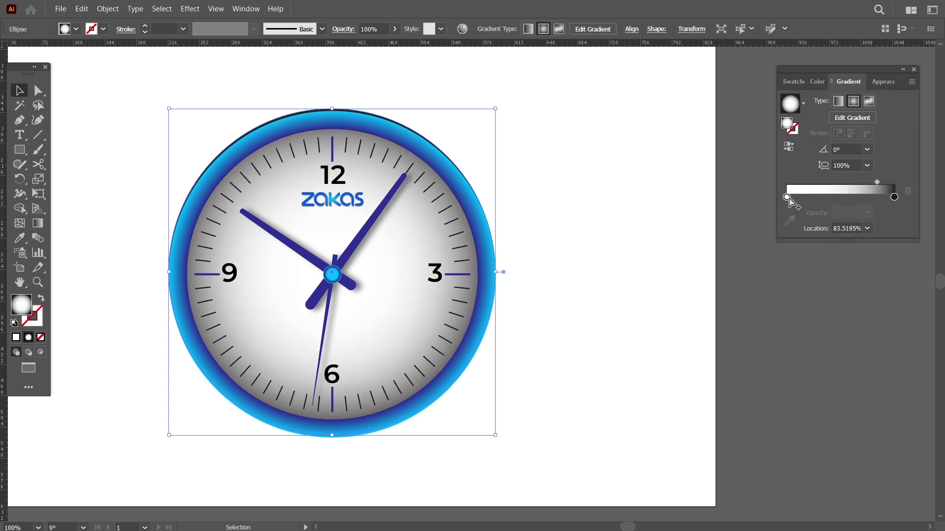
pyautogui.moveTo(831, 197)
pyautogui.mouseDown()
pyautogui.moveTo(853, 208)
pyautogui.moveTo(854, 197)
pyautogui.mouseUp()
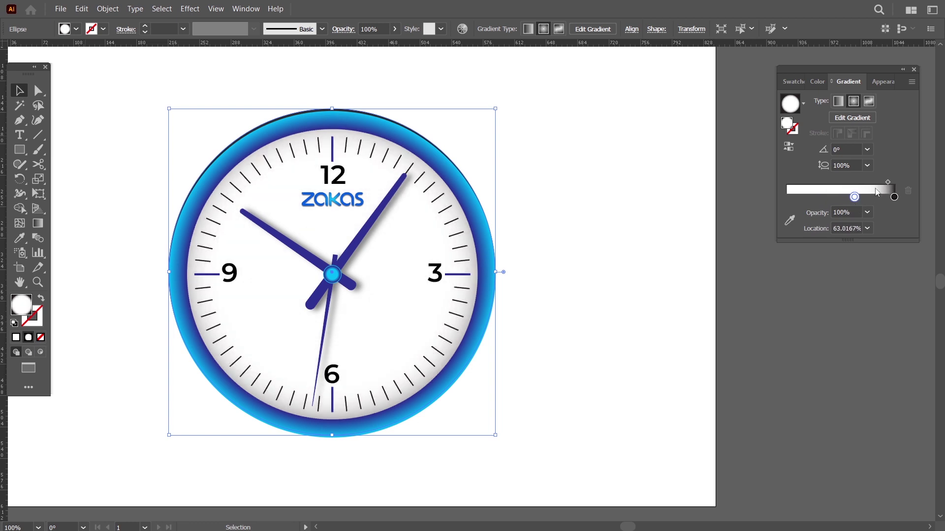
pyautogui.moveTo(888, 183); pyautogui.dragTo(879, 183)
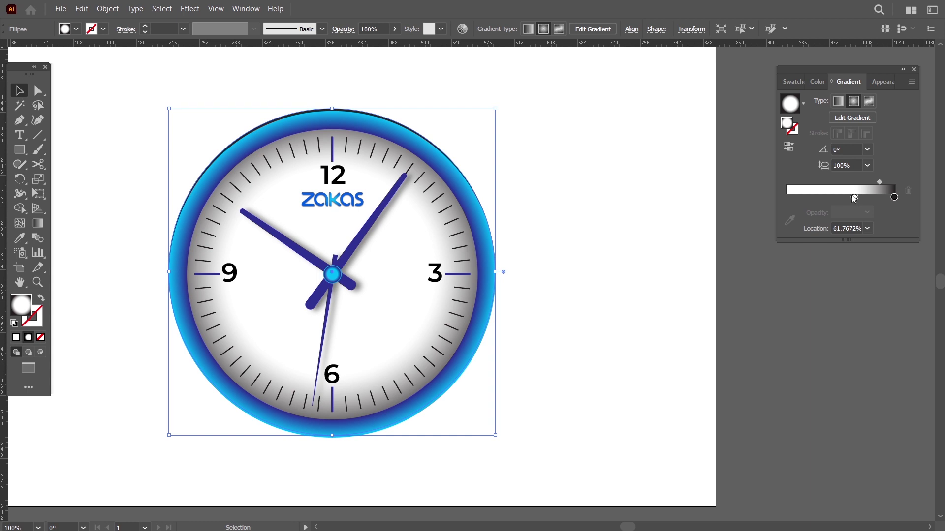
pyautogui.moveTo(857, 199); pyautogui.dragTo(881, 186)
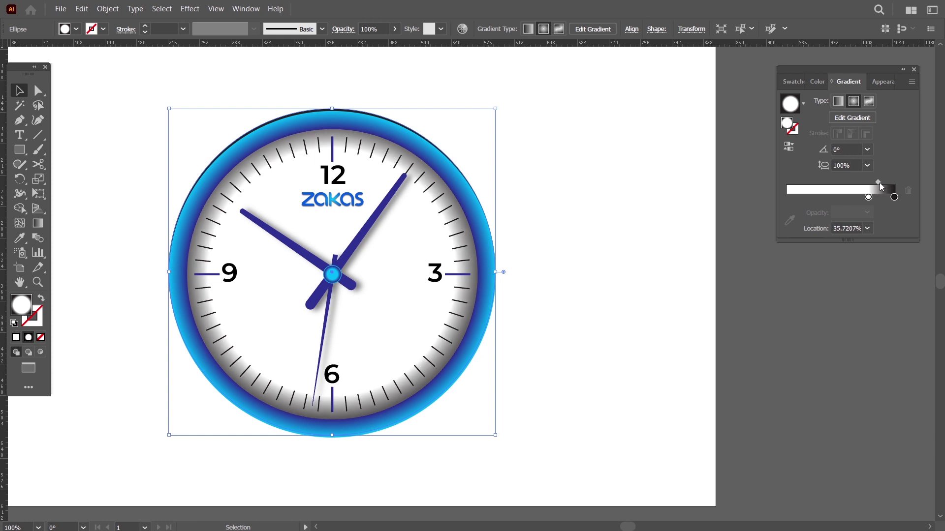
pyautogui.click(633, 240)
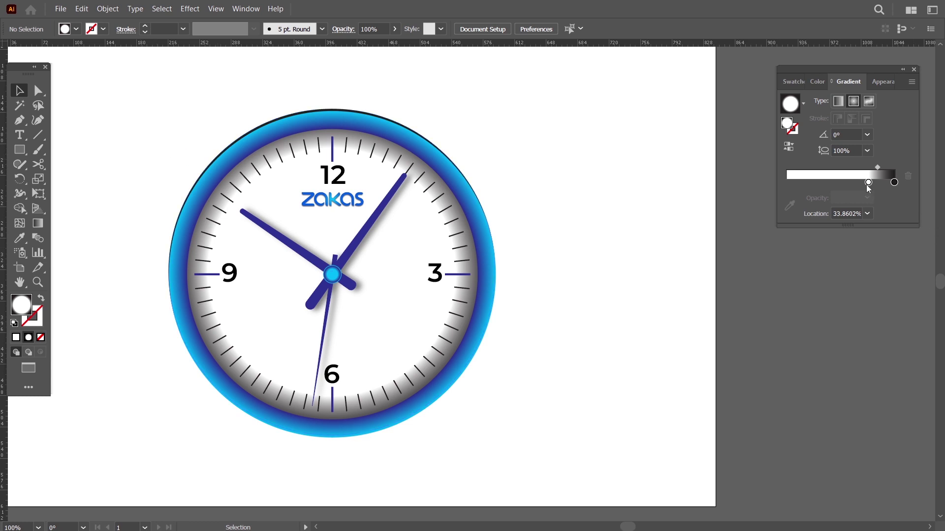
pyautogui.moveTo(868, 183); pyautogui.dragTo(863, 183)
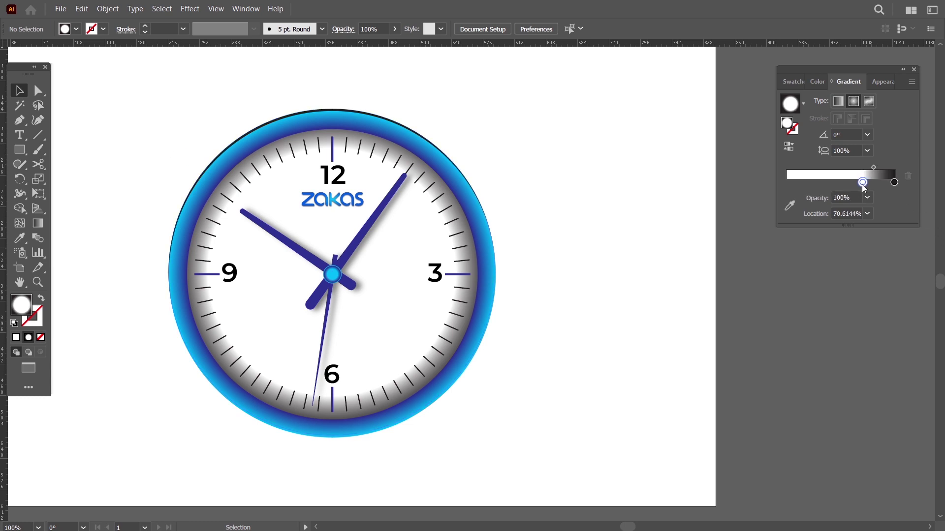
# Step: Align all the clock parts on their centres and move the group up the page
pyautogui.moveTo(136, 160); pyautogui.dragTo(385, 327)
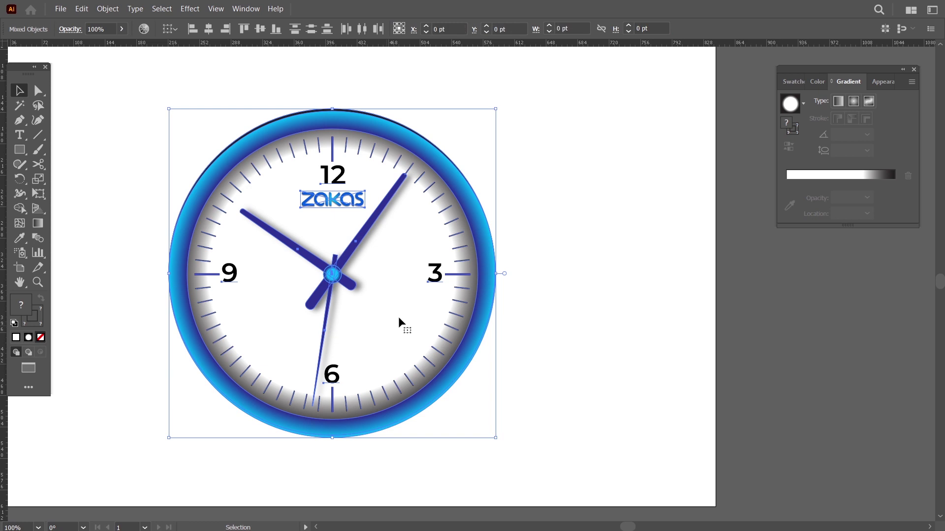
pyautogui.click(257, 29)
pyautogui.click(233, 84)
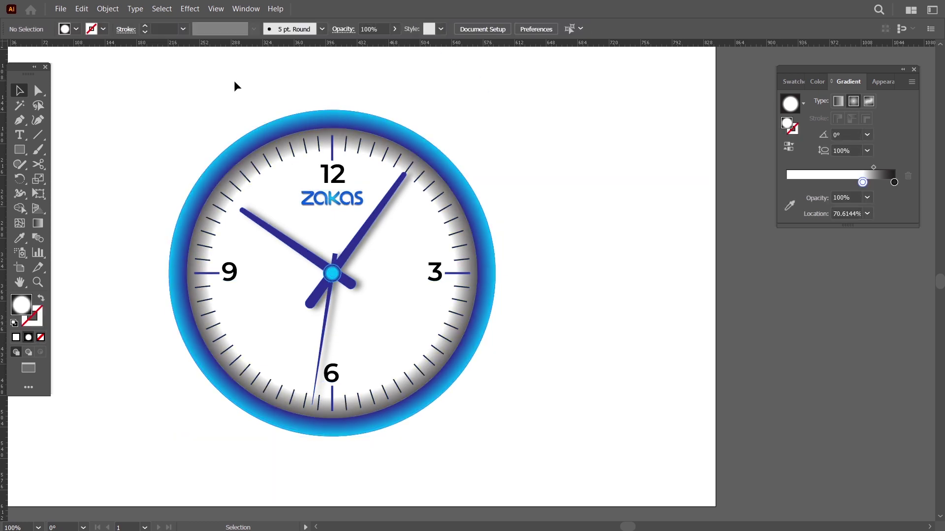
pyautogui.moveTo(164, 96); pyautogui.dragTo(567, 468)
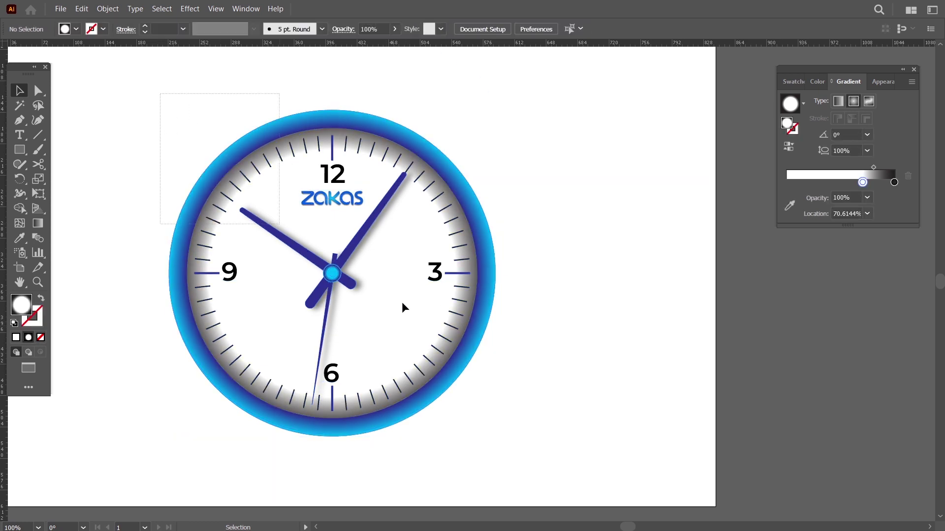
pyautogui.press('ctrl')
pyautogui.click(561, 463)
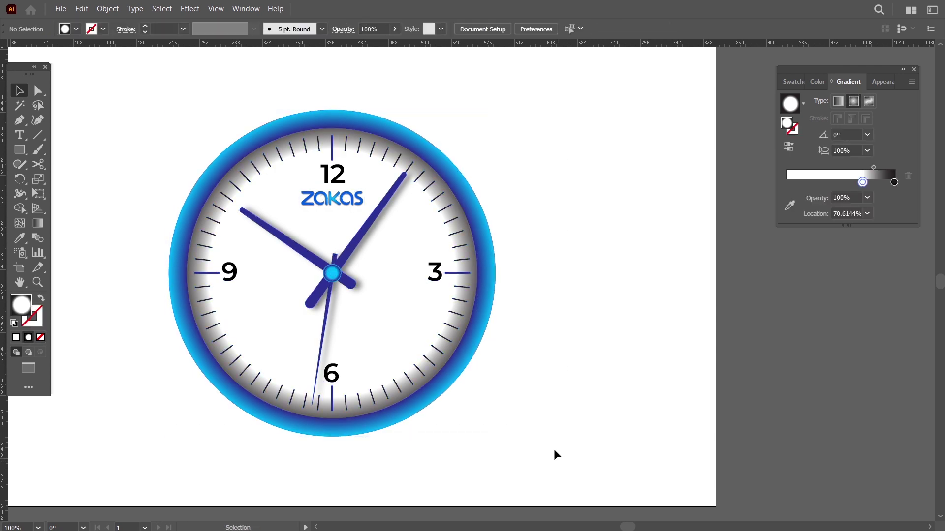
pyautogui.moveTo(517, 389); pyautogui.dragTo(515, 369)
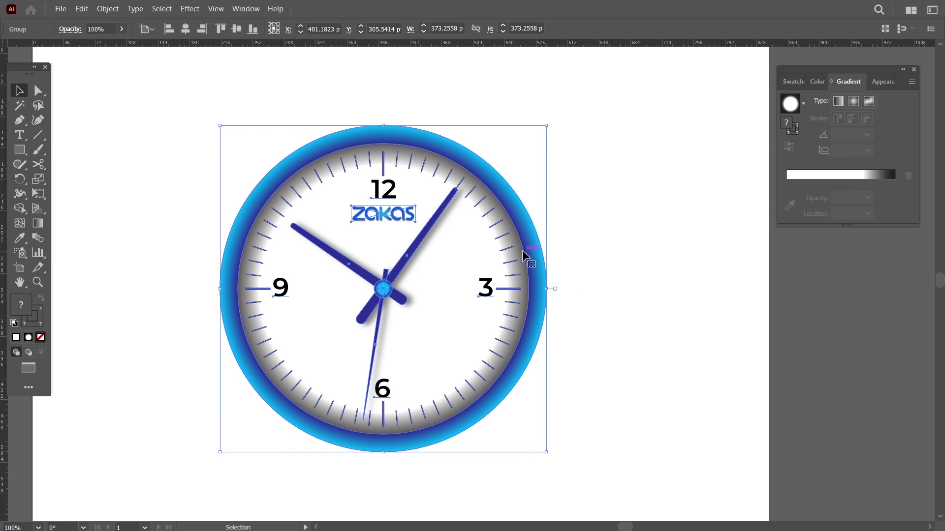
# Step: Apply a Drop Shadow with 7 pt X and Y offsets and 5 pt blur
pyautogui.click(191, 11)
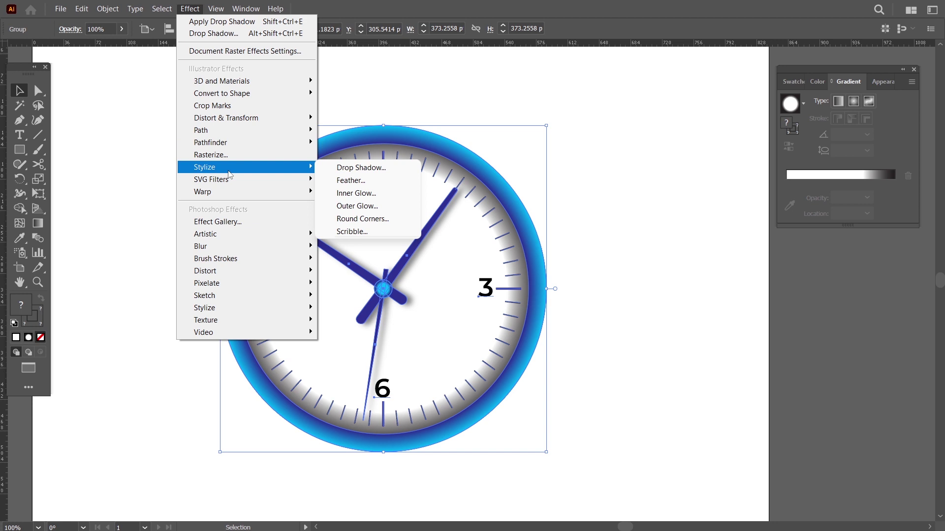
pyautogui.click(360, 168)
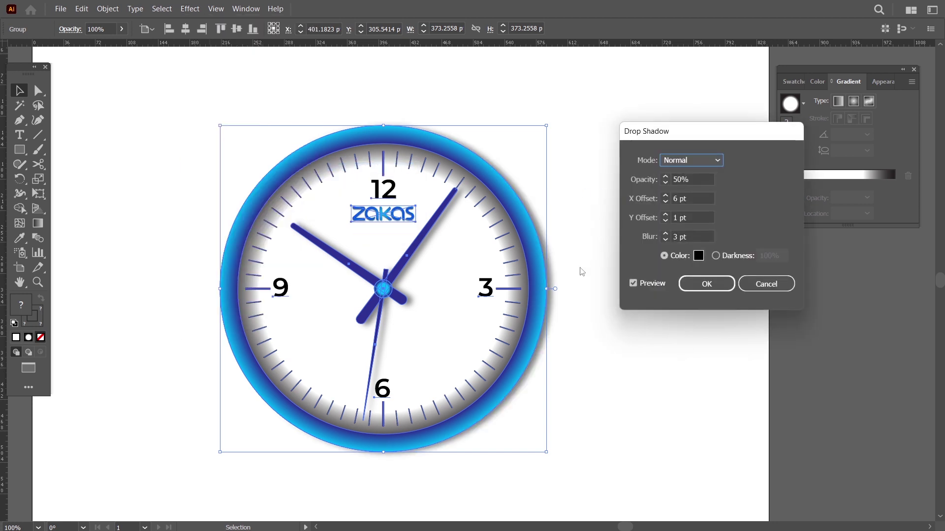
pyautogui.click(666, 196)
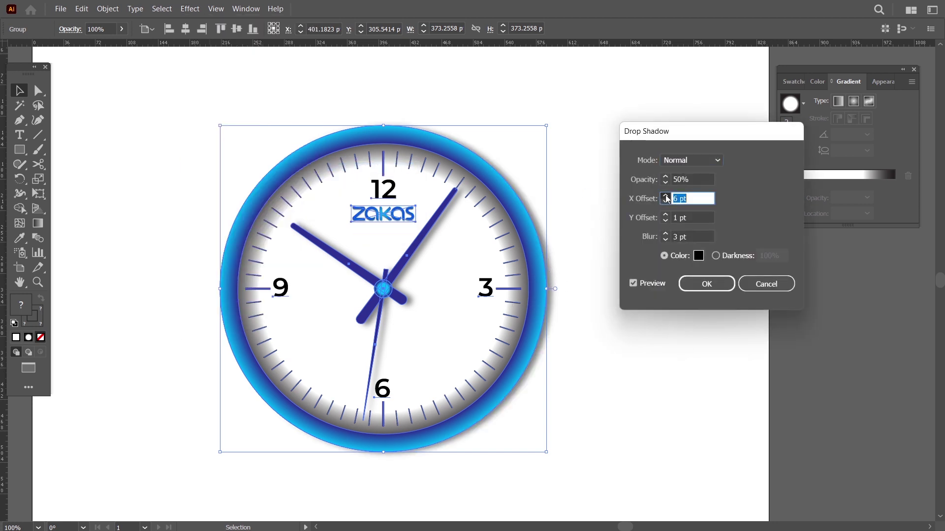
pyautogui.click(665, 215)
pyautogui.click(666, 215)
pyautogui.click(665, 215)
pyautogui.click(665, 215)
pyautogui.click(666, 235)
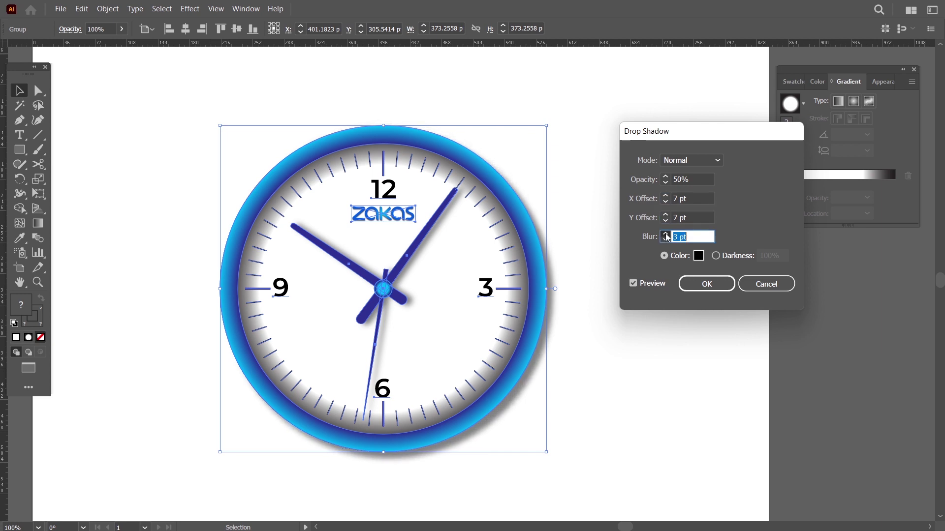
pyautogui.click(665, 234)
pyautogui.click(706, 284)
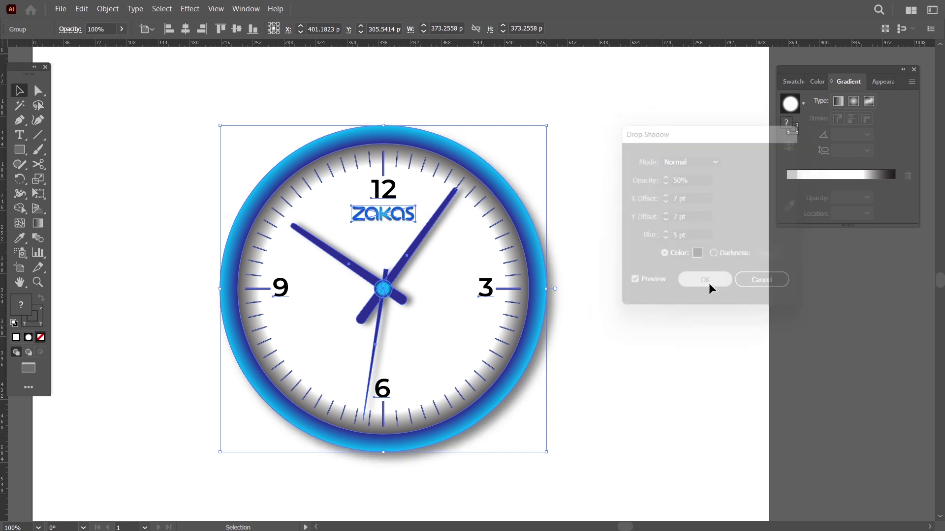
# Step: Nudge the clock slightly right, hide the panels and fit the artboard in the window
pyautogui.click(608, 281)
pyautogui.moveTo(516, 275); pyautogui.dragTo(521, 277)
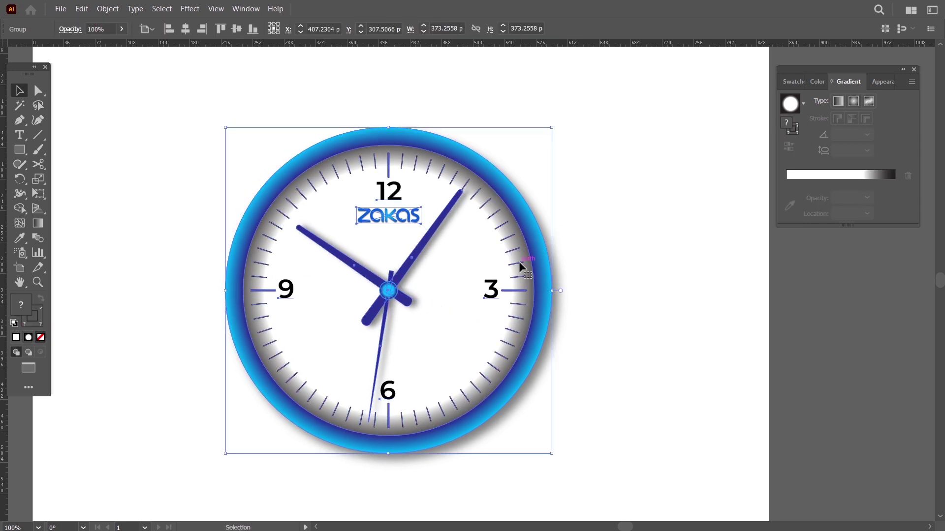
pyautogui.press('f')
pyautogui.hotkey('ctrl', '0')
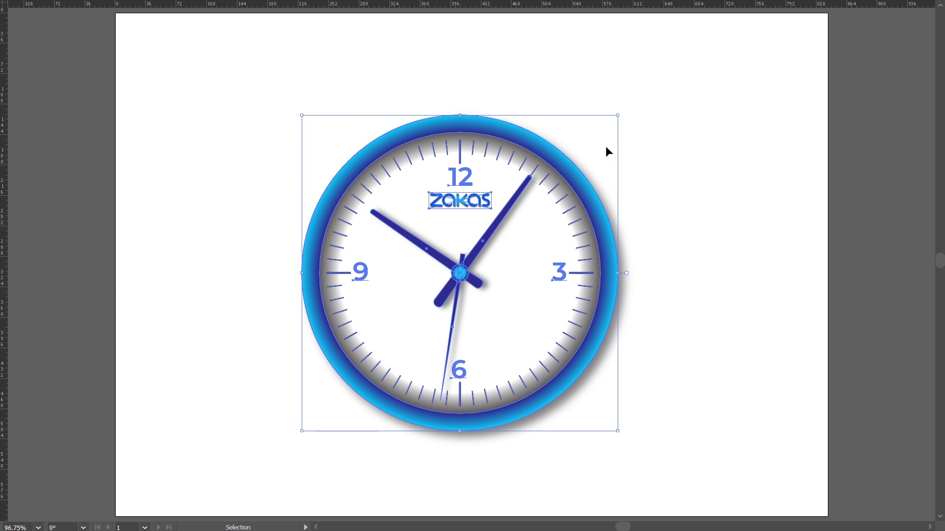
# Step: Scale the shadowed clock up to about 417 pt square and leave it deselected
pyautogui.moveTo(617, 115); pyautogui.dragTo(639, 93)
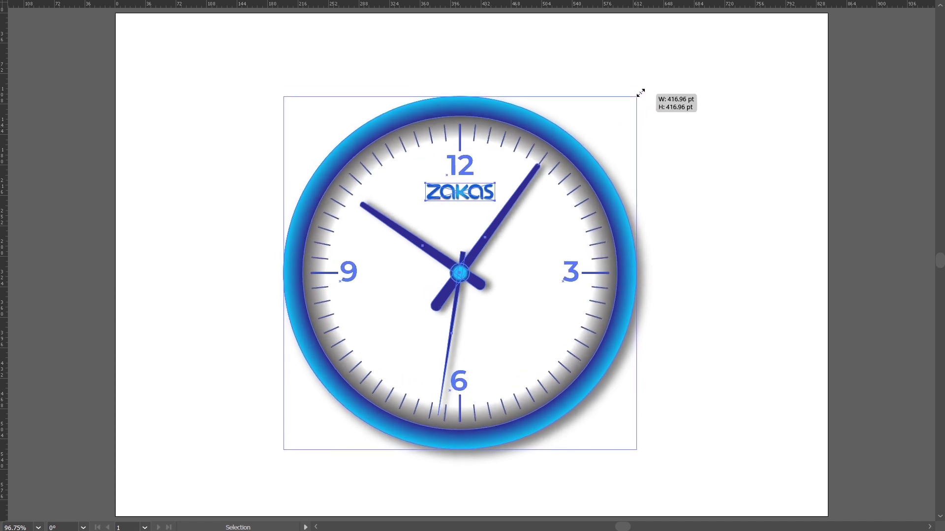
pyautogui.click(713, 103)
pyautogui.click(614, 280)
pyautogui.click(691, 284)
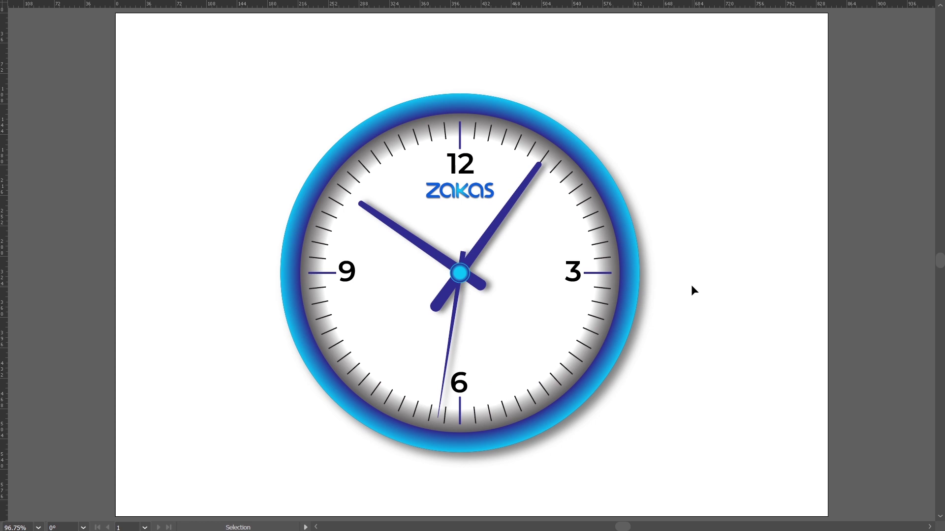